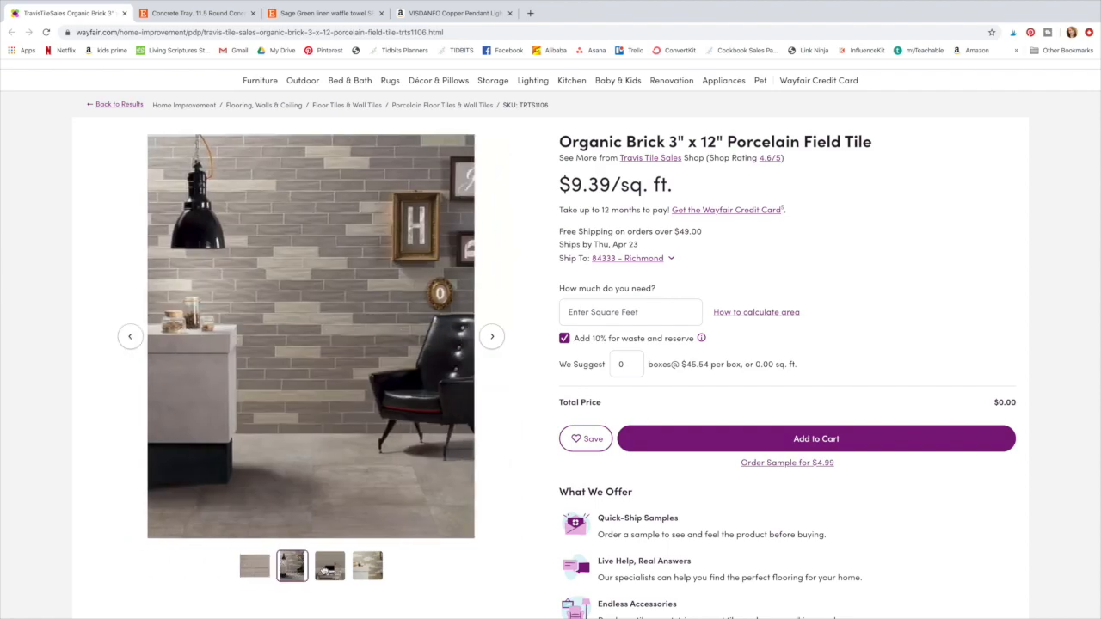
View the Organic Brick porcelain tile's other product photos and return to the close-up tile image
{"action": "left_click", "coordinate": [330, 568]}
{"action": "left_click", "coordinate": [370, 569]}
{"action": "left_click", "coordinate": [254, 566]}
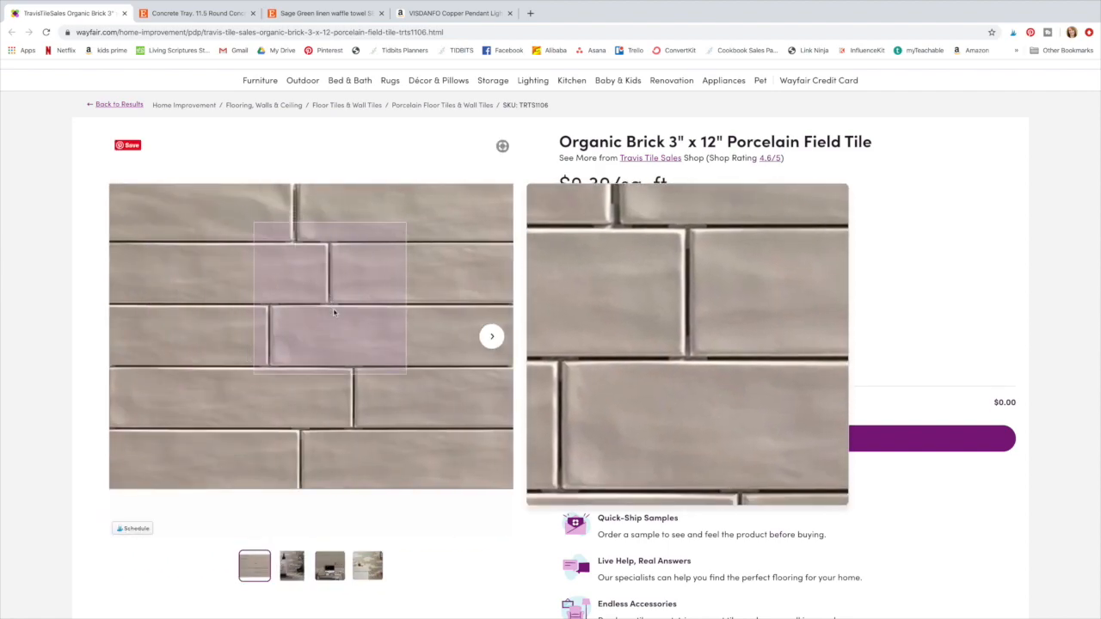
Look through the round concrete tray photos on Etsy and view the Sage Green linen waffle towel listing
{"action": "left_click", "coordinate": [196, 13]}
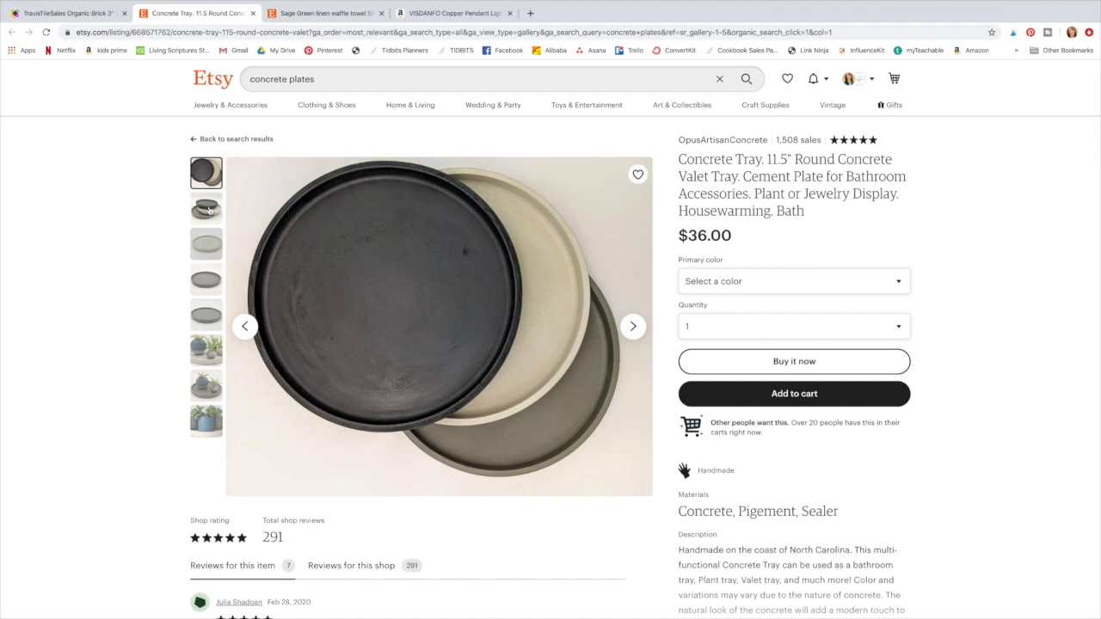
{"action": "left_click", "coordinate": [208, 210]}
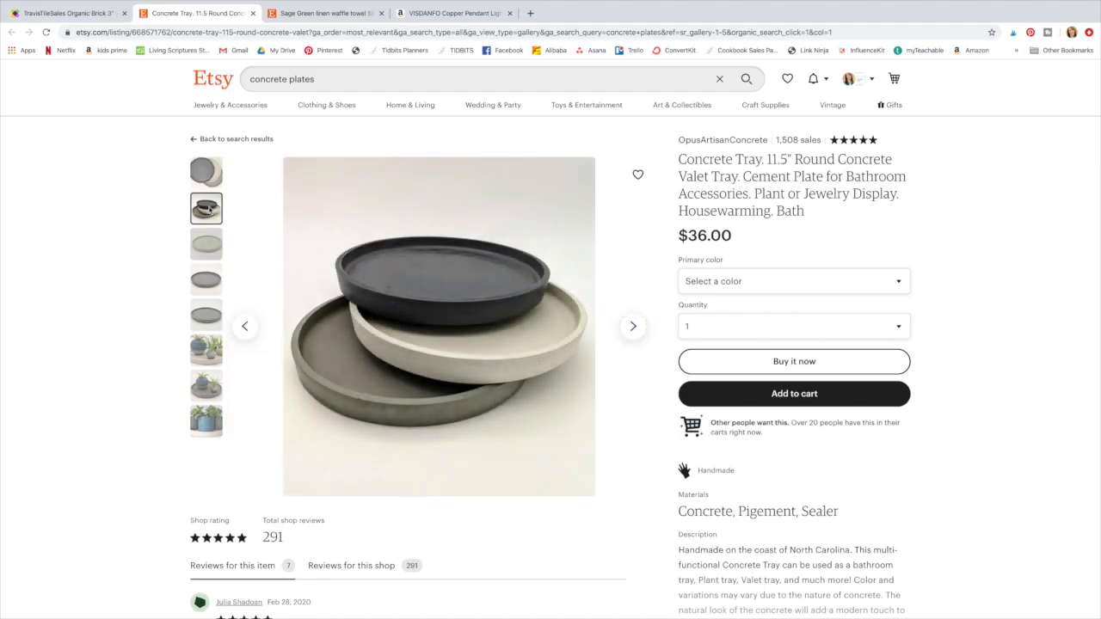
{"action": "left_click", "coordinate": [209, 181]}
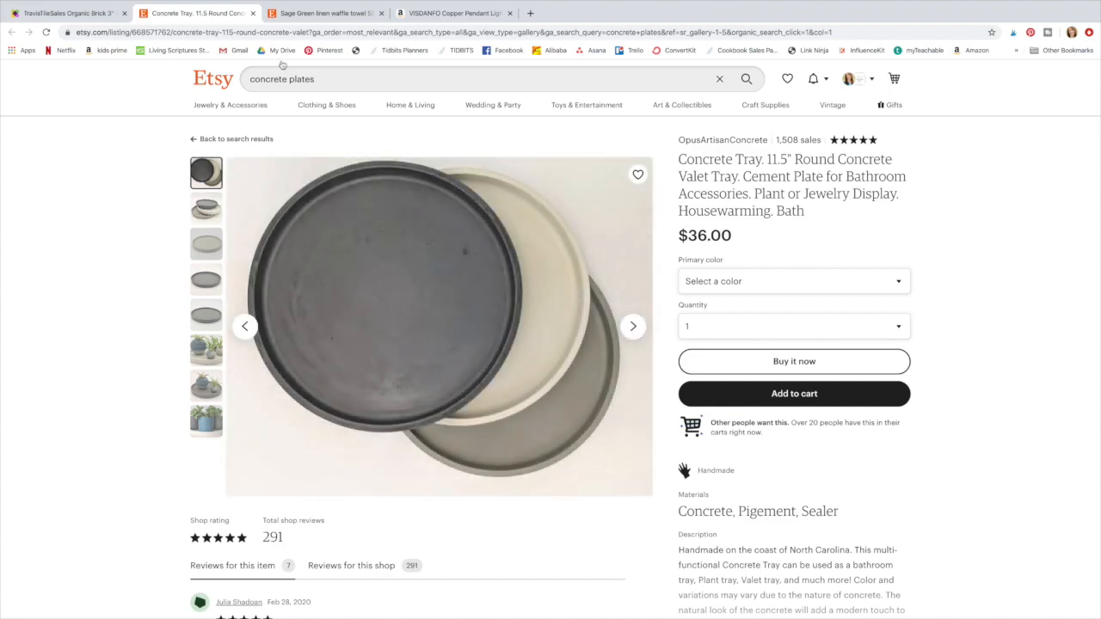
{"action": "key", "text": "ctrl+Tab"}
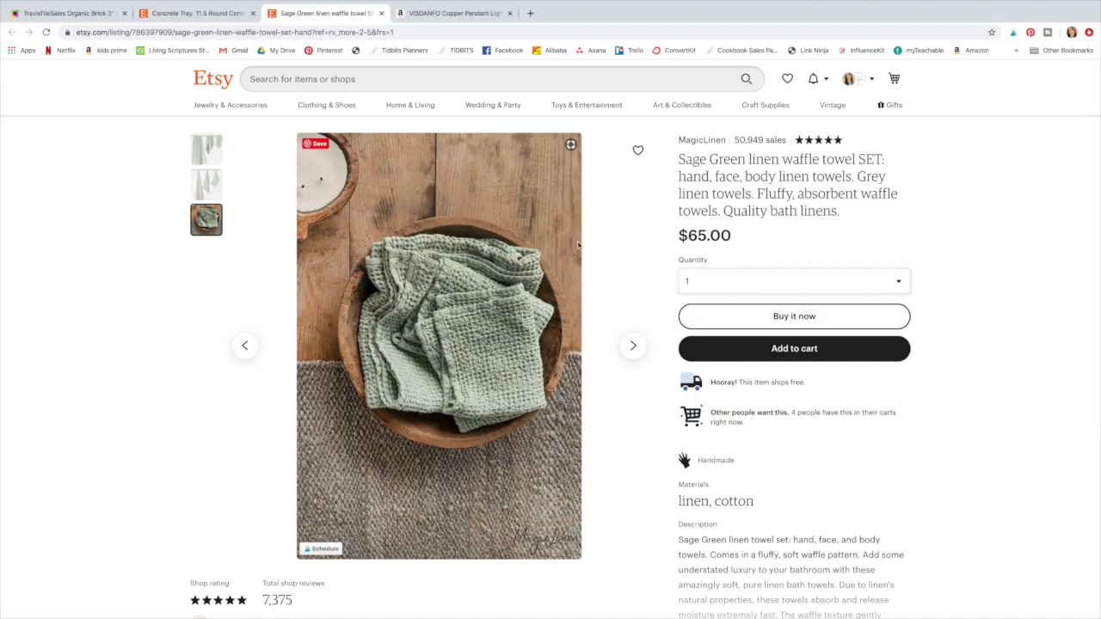
View the VISDANFO copper pendant light listing on Amazon and look through its product photos
{"action": "left_click", "coordinate": [469, 13]}
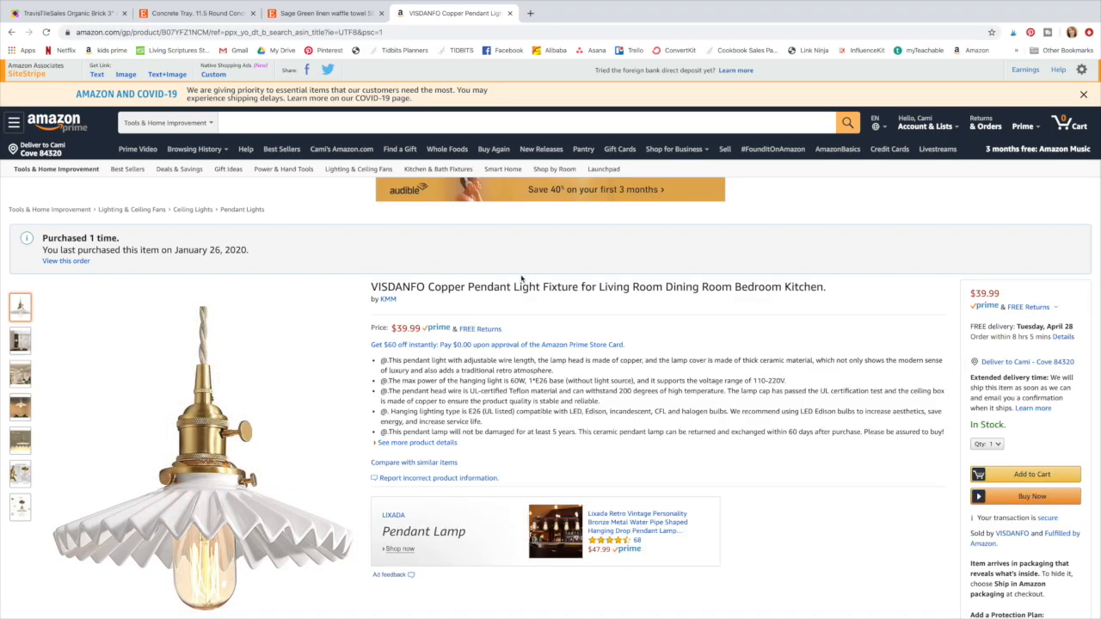
{"action": "scroll", "coordinate": [517, 271], "scroll_direction": "down", "scroll_amount": 1}
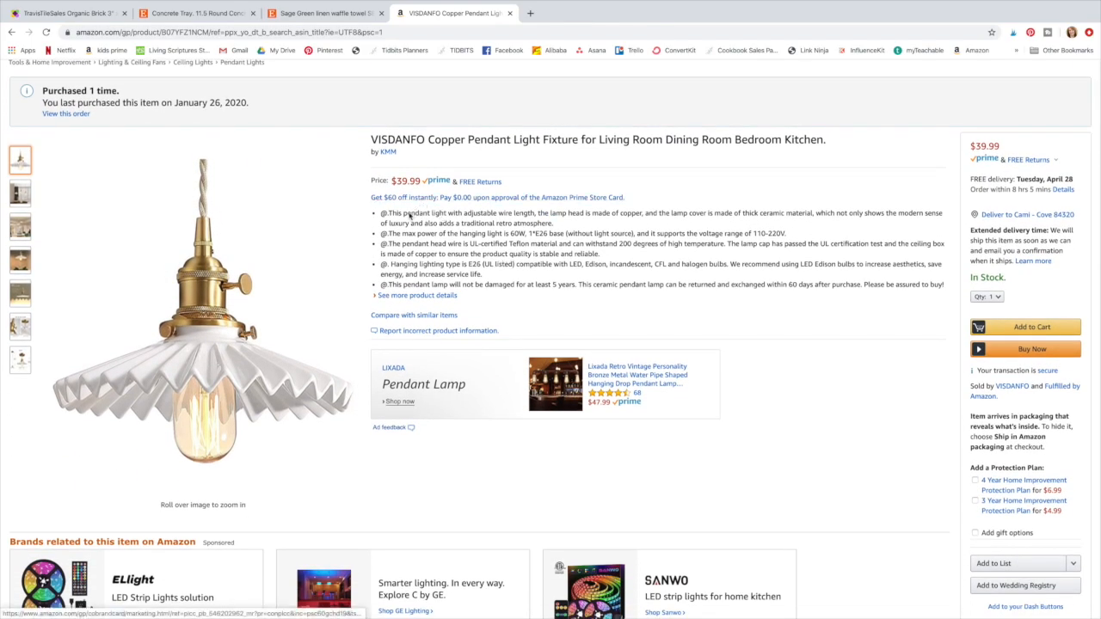
{"action": "mouse_move", "coordinate": [232, 318]}
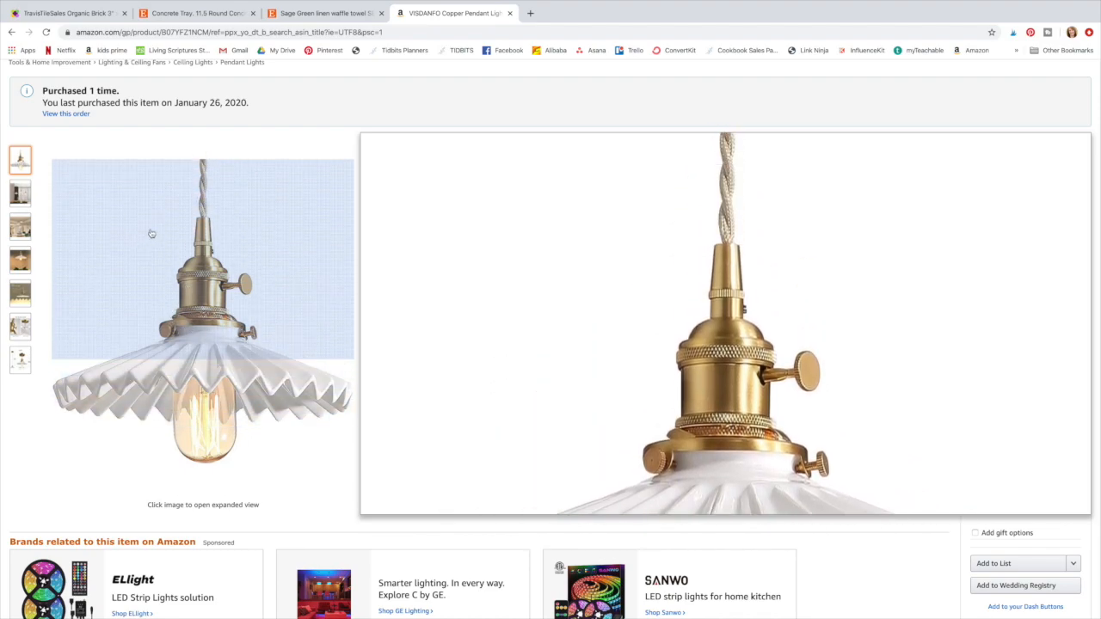
{"action": "left_click", "coordinate": [19, 194]}
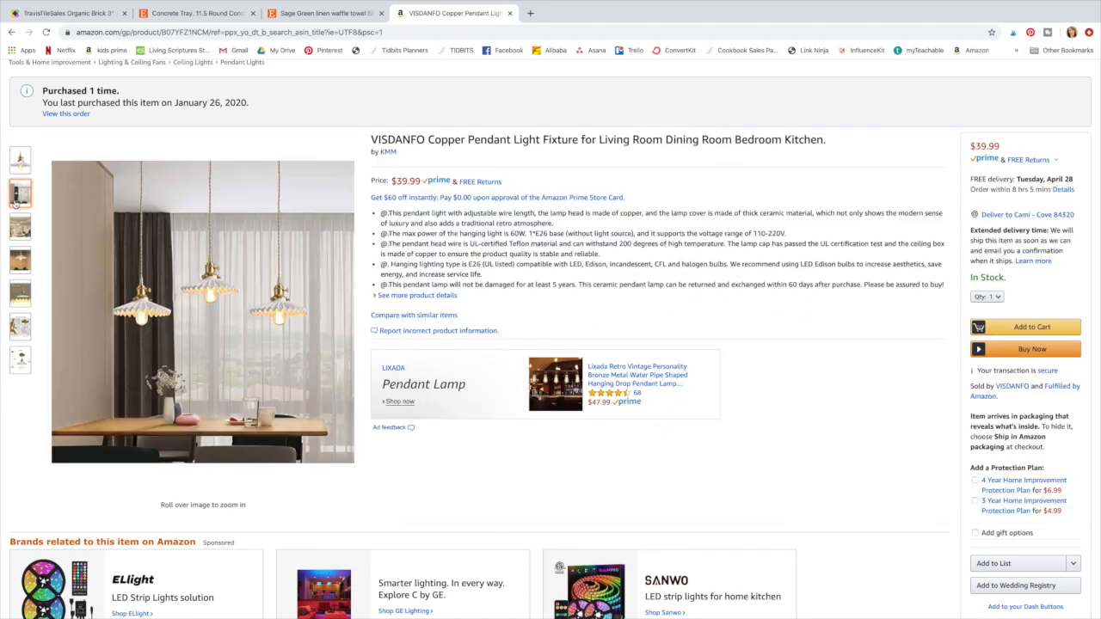
{"action": "left_click", "coordinate": [19, 259]}
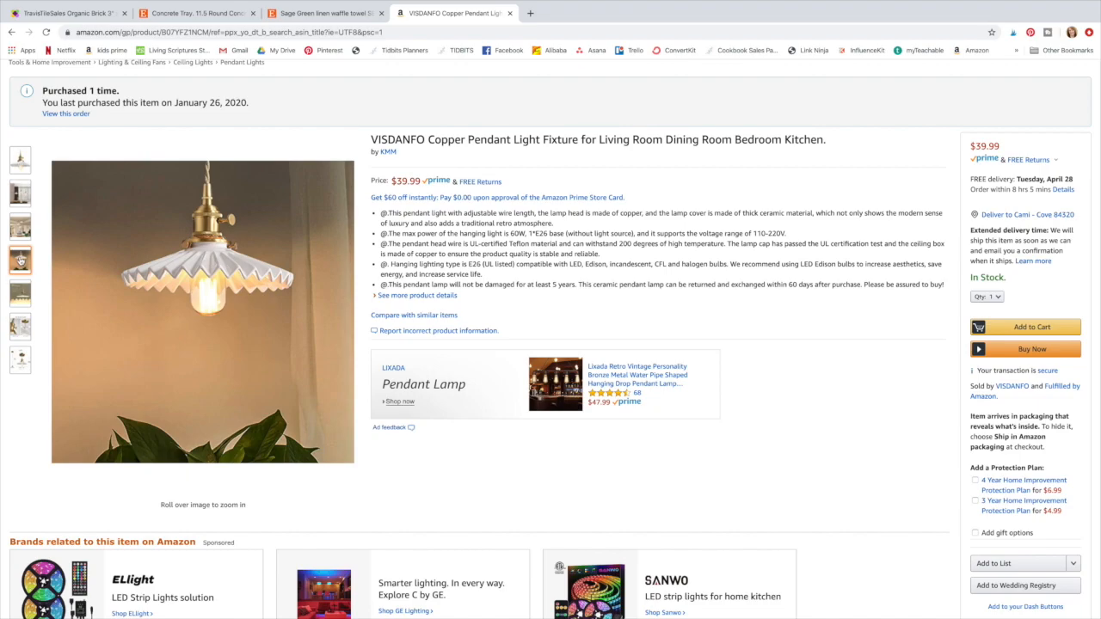
{"action": "mouse_move", "coordinate": [24, 164]}
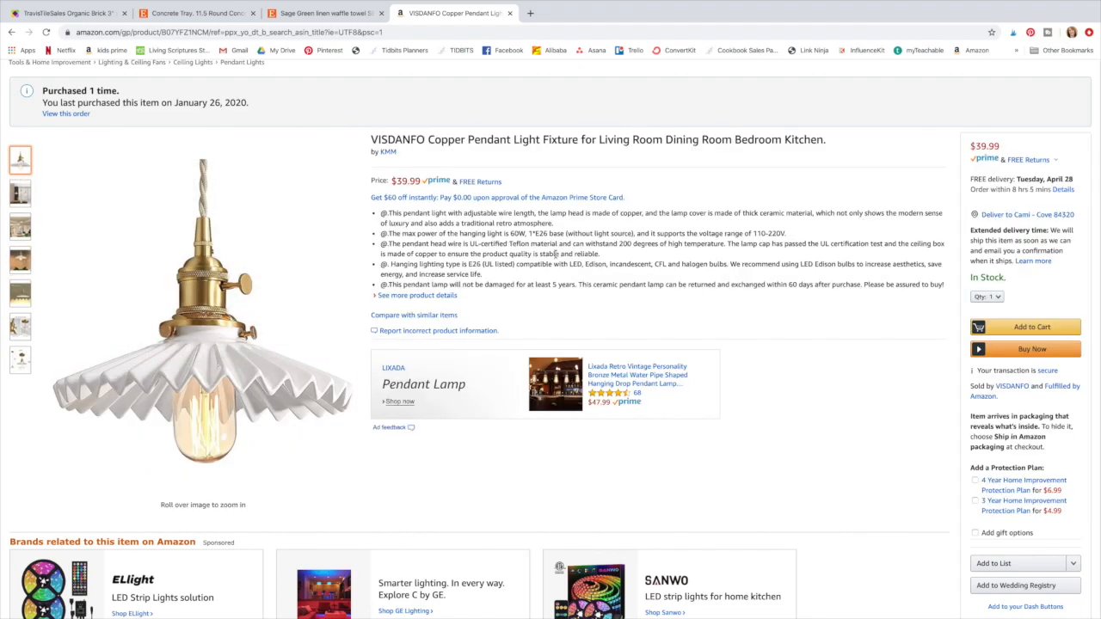
Save the enlarged main photo of the pendant light to the Desktop as light.jpg
{"action": "left_click", "coordinate": [227, 299]}
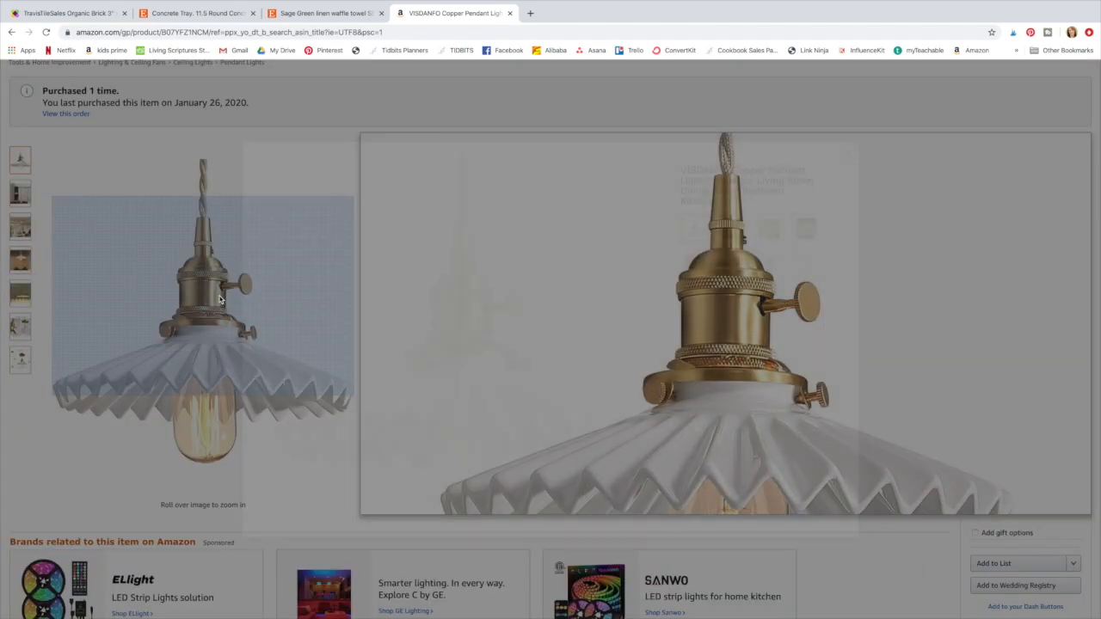
{"action": "right_click", "coordinate": [454, 289]}
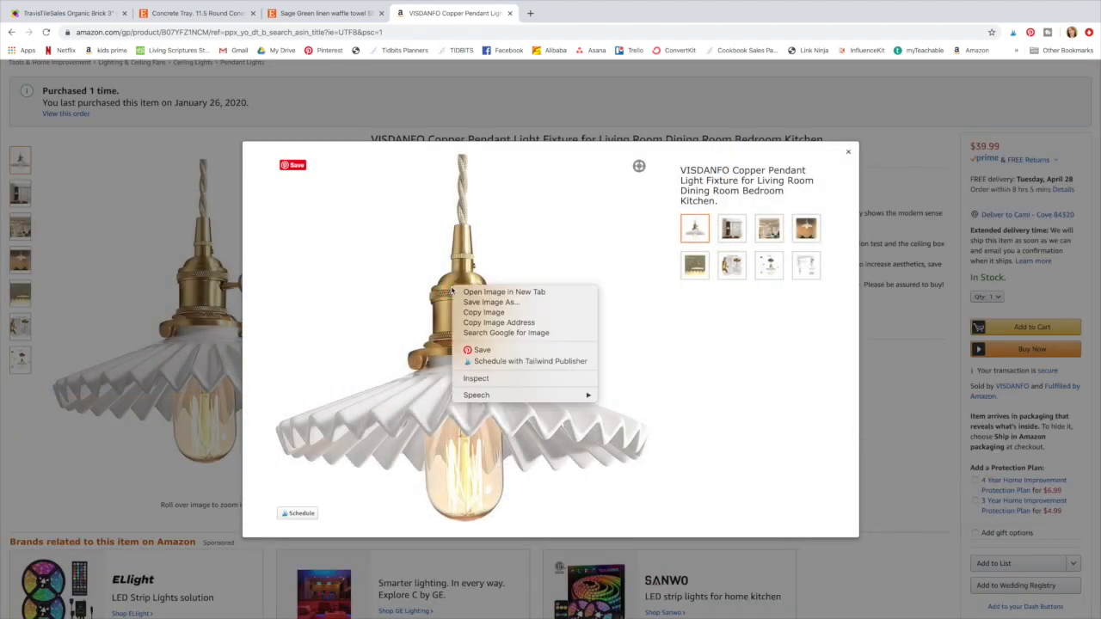
{"action": "left_click", "coordinate": [503, 303]}
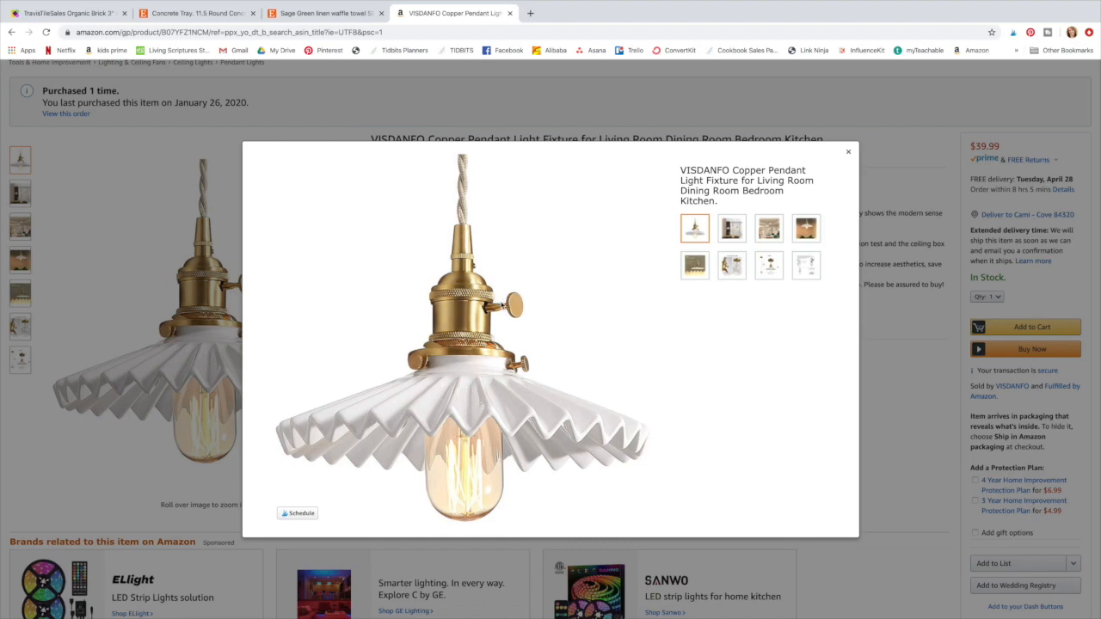
{"action": "left_click", "coordinate": [373, 101]}
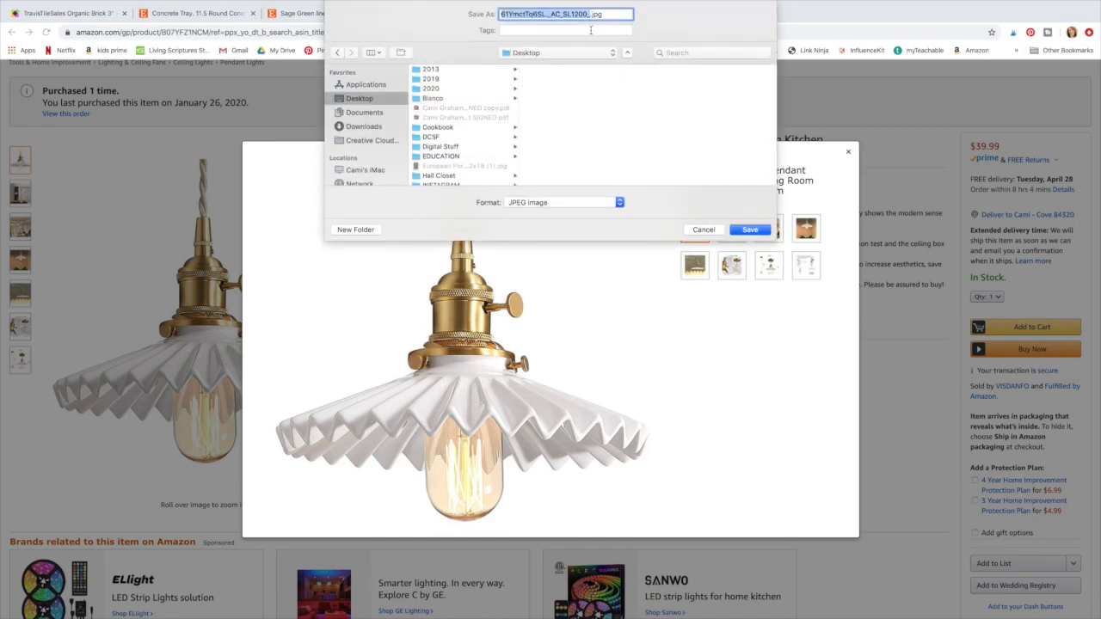
{"action": "type", "text": "light"}
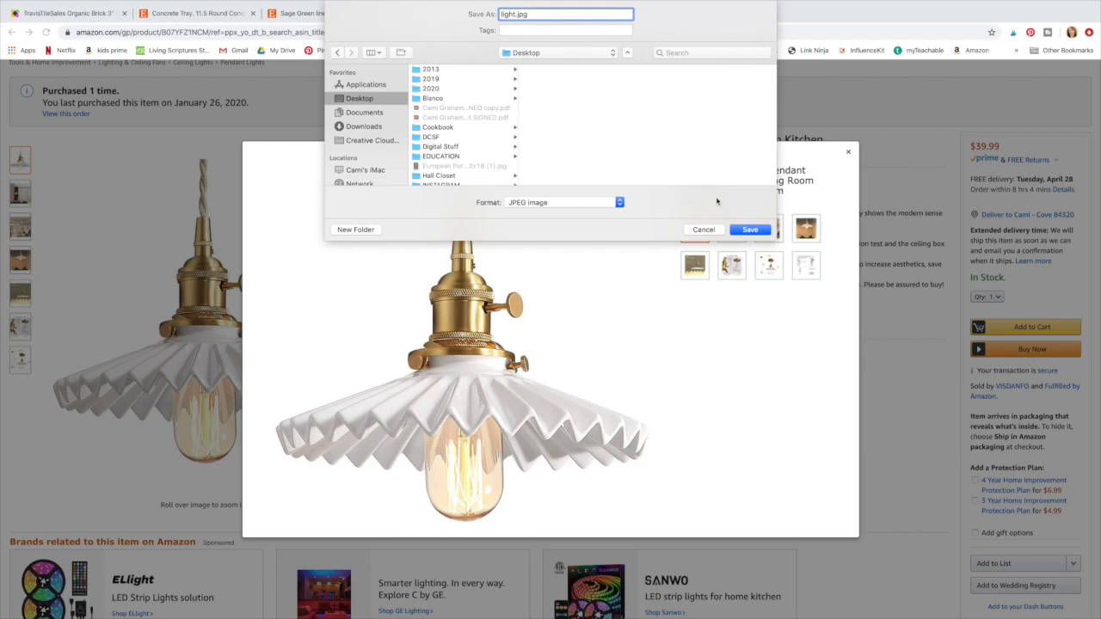
{"action": "left_click", "coordinate": [749, 230]}
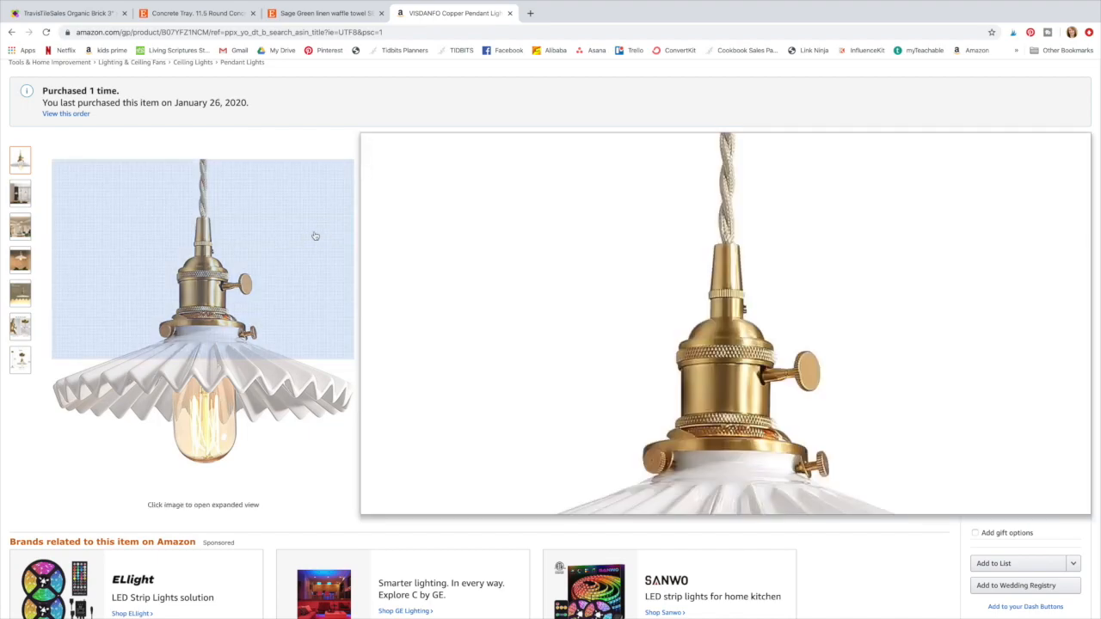
Revisit the tile and concrete tray listings, minimize the browser window, and switch to Photoshop Elements
{"action": "left_click", "coordinate": [74, 14]}
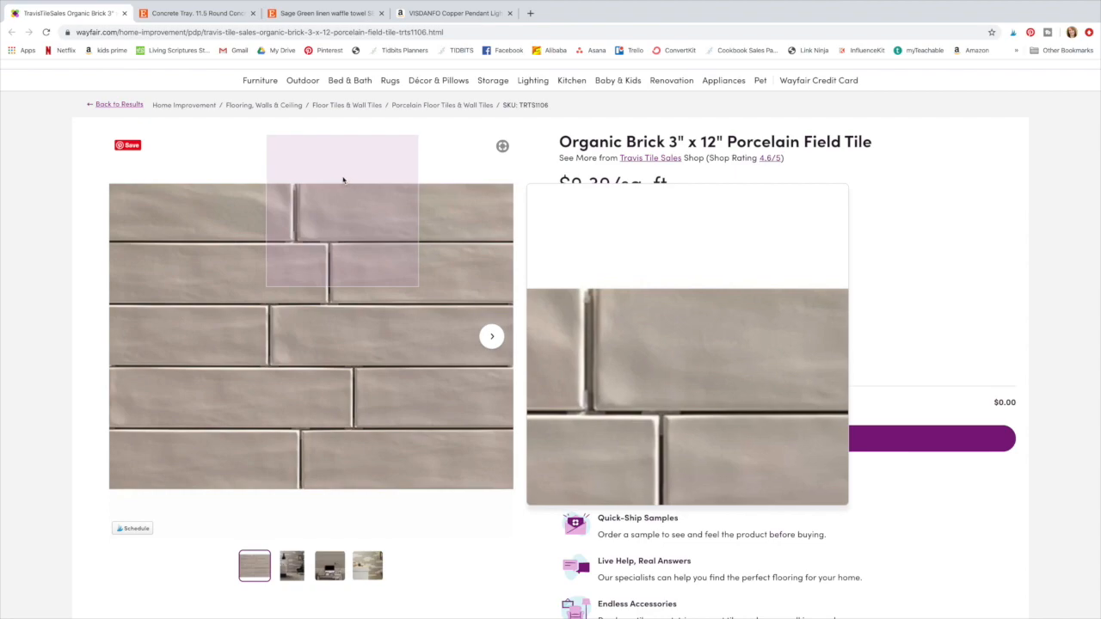
{"action": "left_click", "coordinate": [198, 13]}
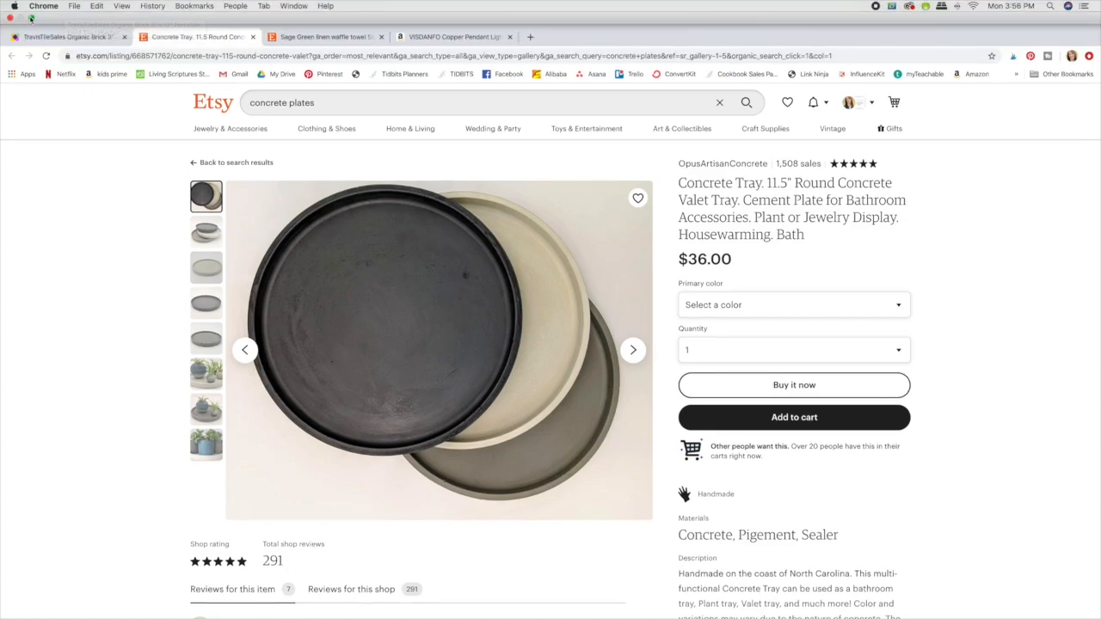
{"action": "left_click", "coordinate": [31, 18]}
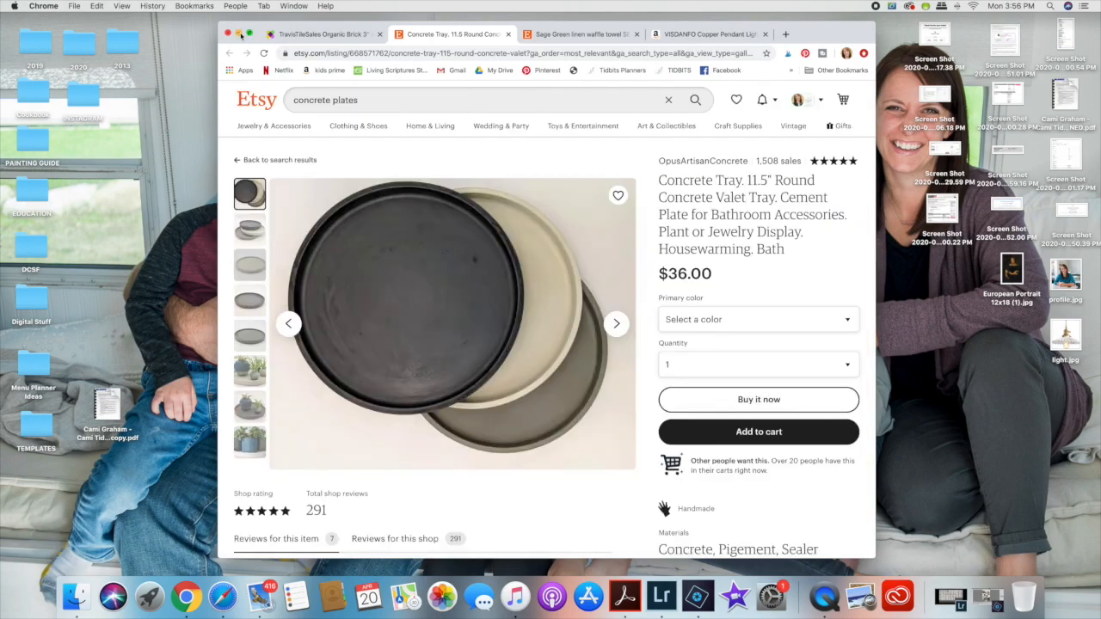
{"action": "left_click", "coordinate": [238, 33]}
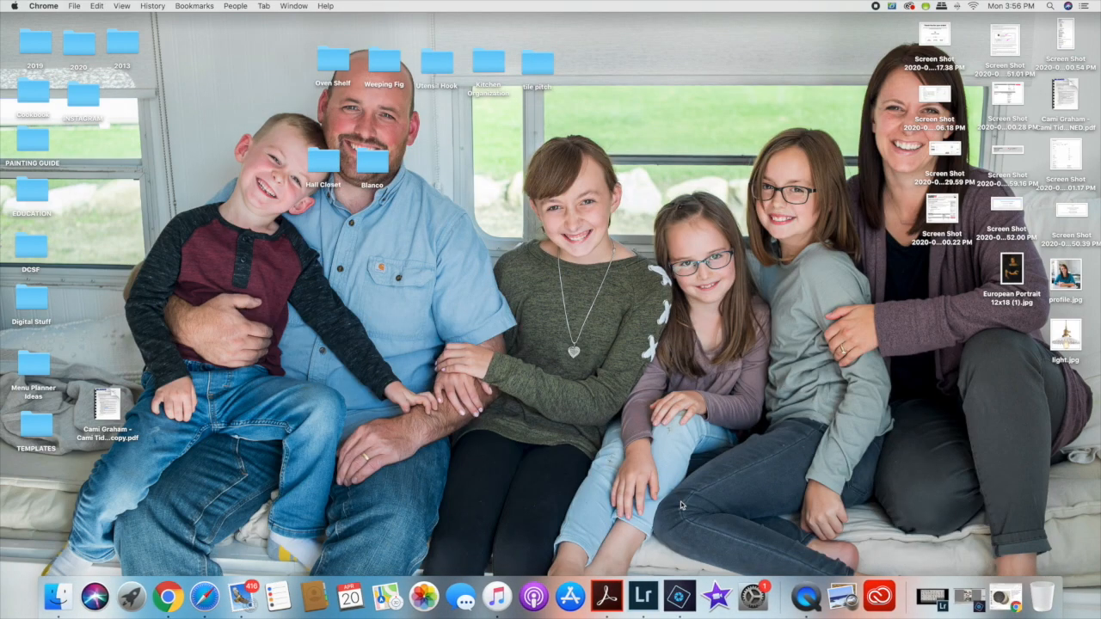
{"action": "left_click", "coordinate": [680, 596]}
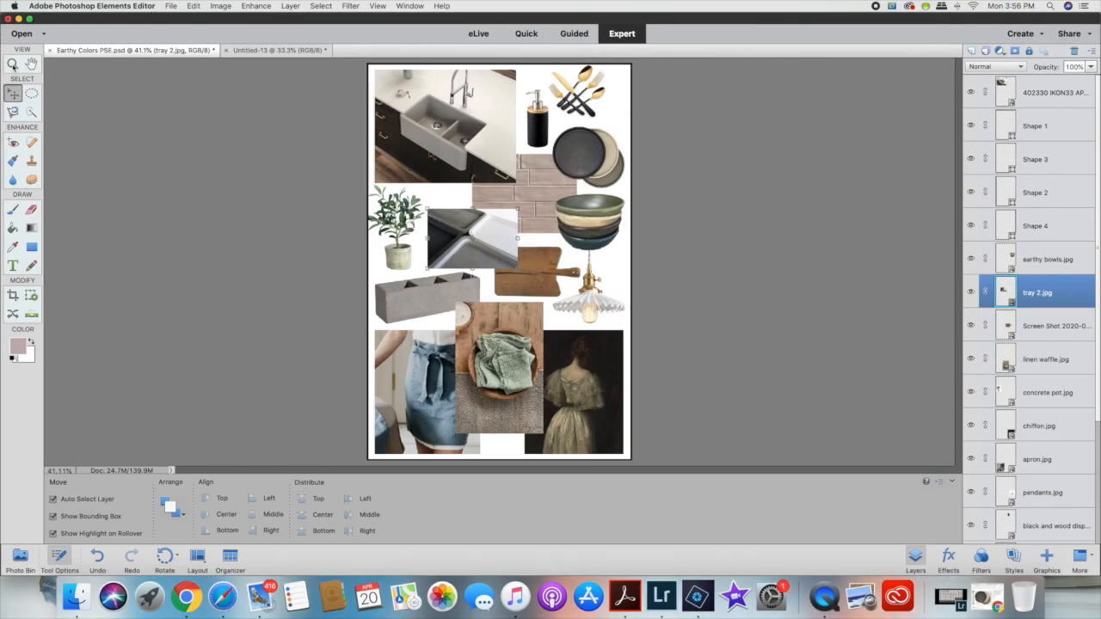
Show the Photo Bin and open all 14 images from the Earthy Tones folder inside Blanco on the Desktop
{"action": "left_click", "coordinate": [21, 557]}
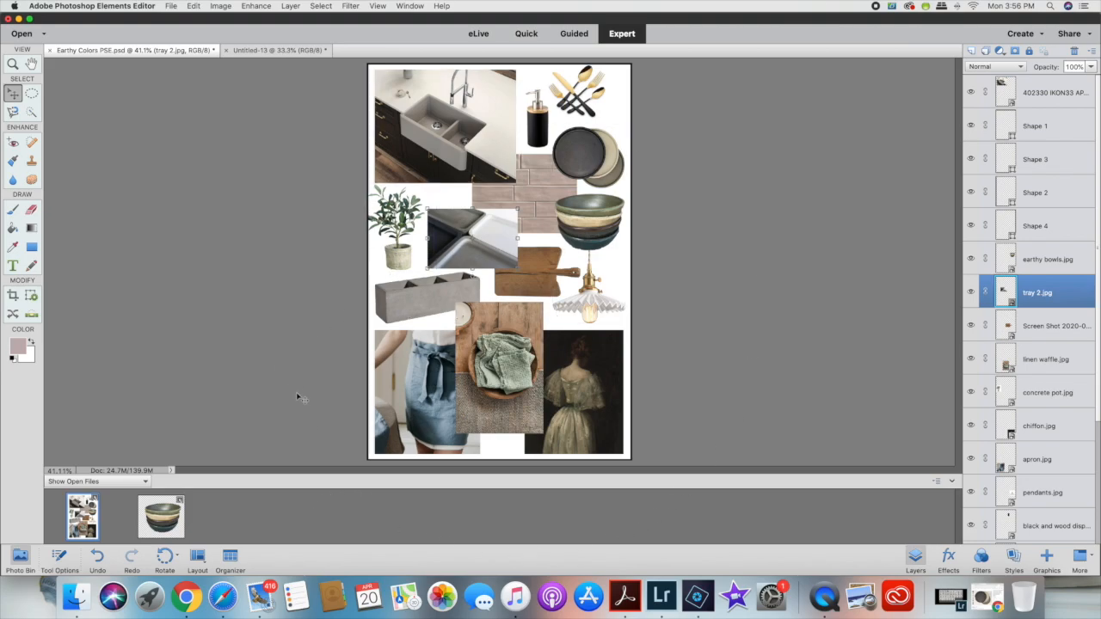
{"action": "left_click", "coordinate": [173, 8]}
{"action": "left_click", "coordinate": [186, 29]}
{"action": "left_click", "coordinate": [384, 166]}
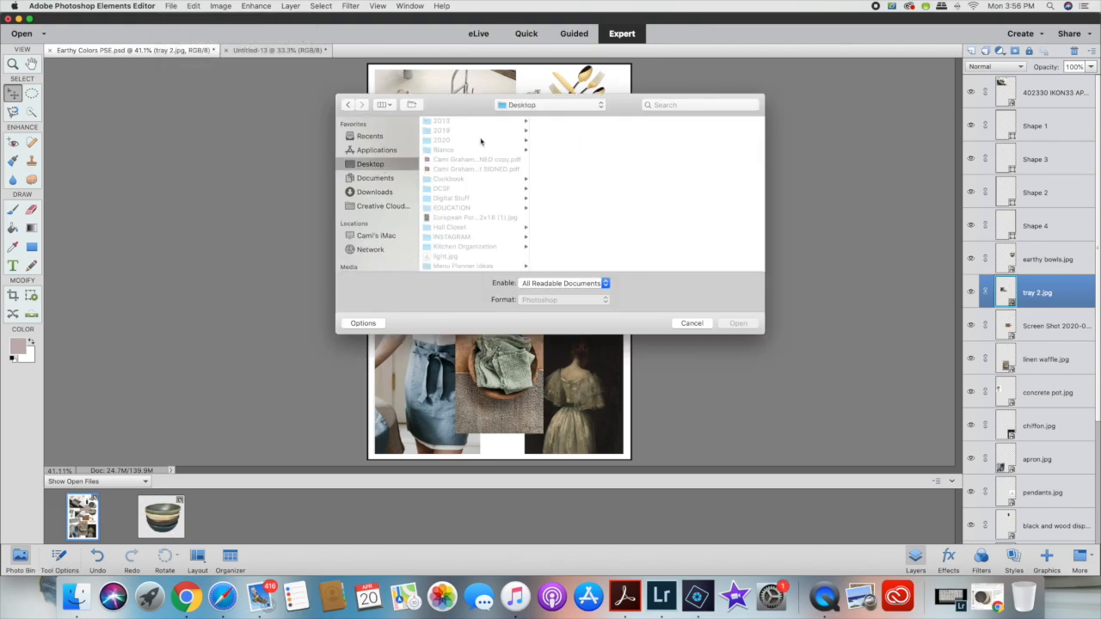
{"action": "left_click", "coordinate": [463, 150]}
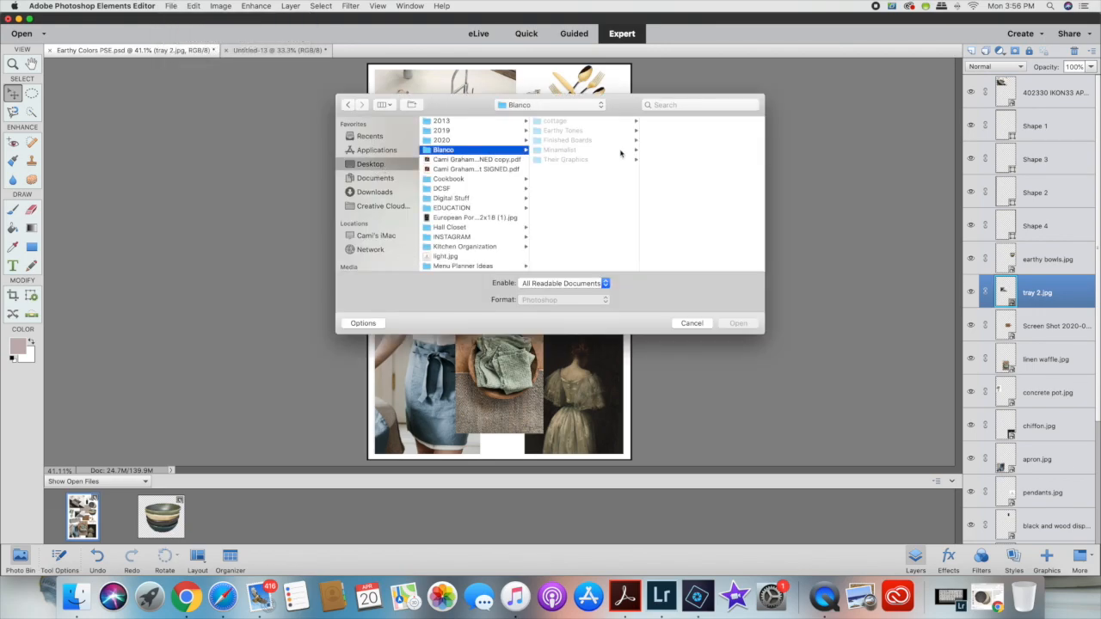
{"action": "left_click", "coordinate": [580, 131]}
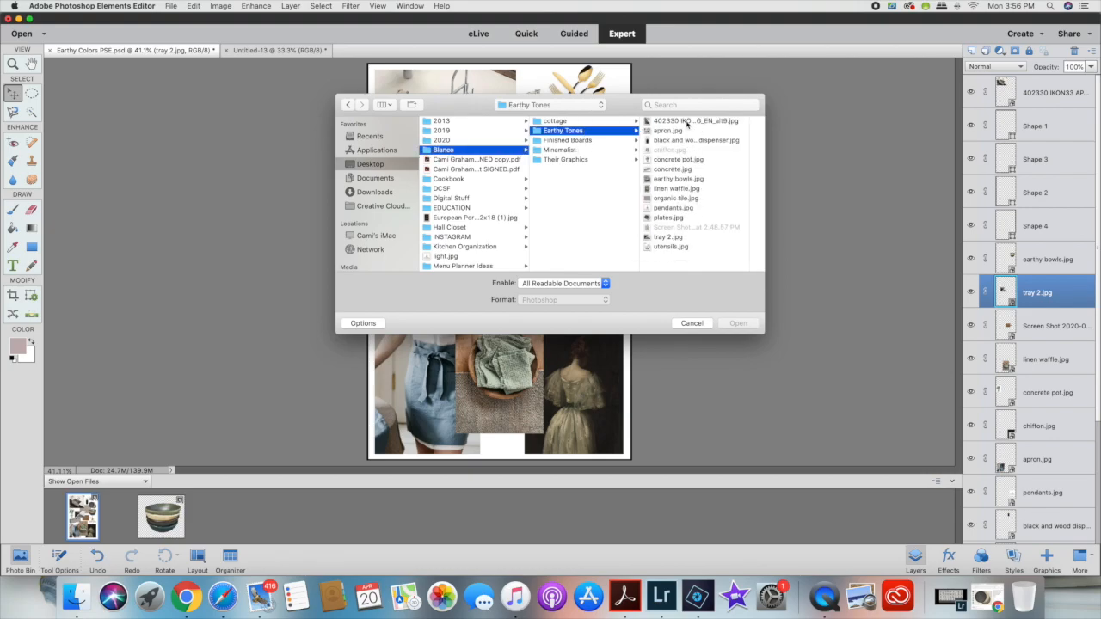
{"action": "left_click", "coordinate": [678, 121]}
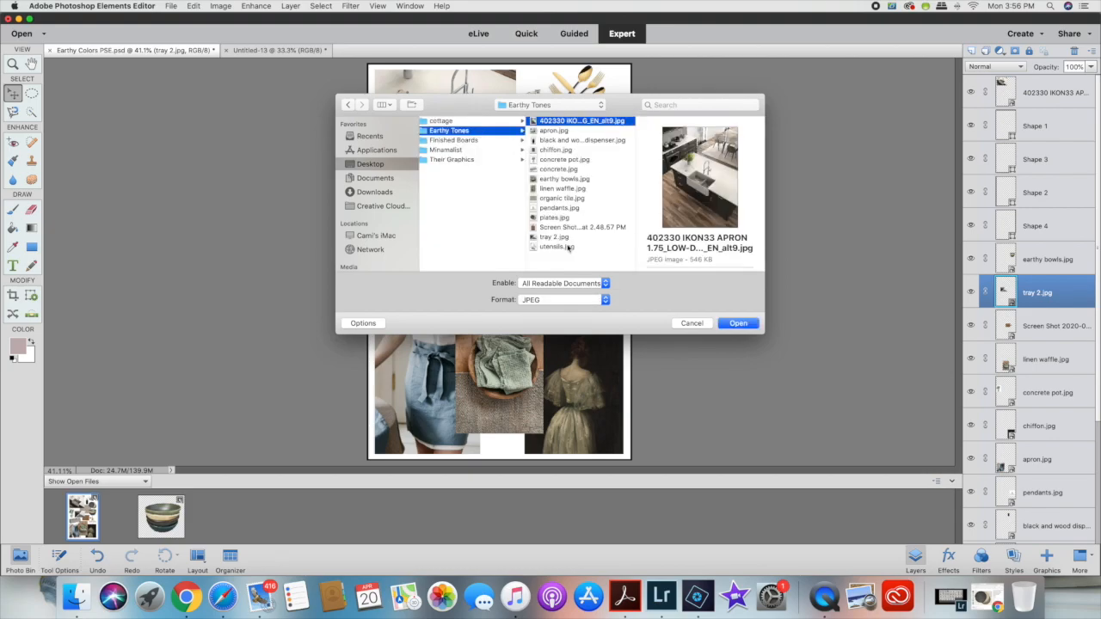
{"action": "left_click", "coordinate": [568, 247], "text": "shift"}
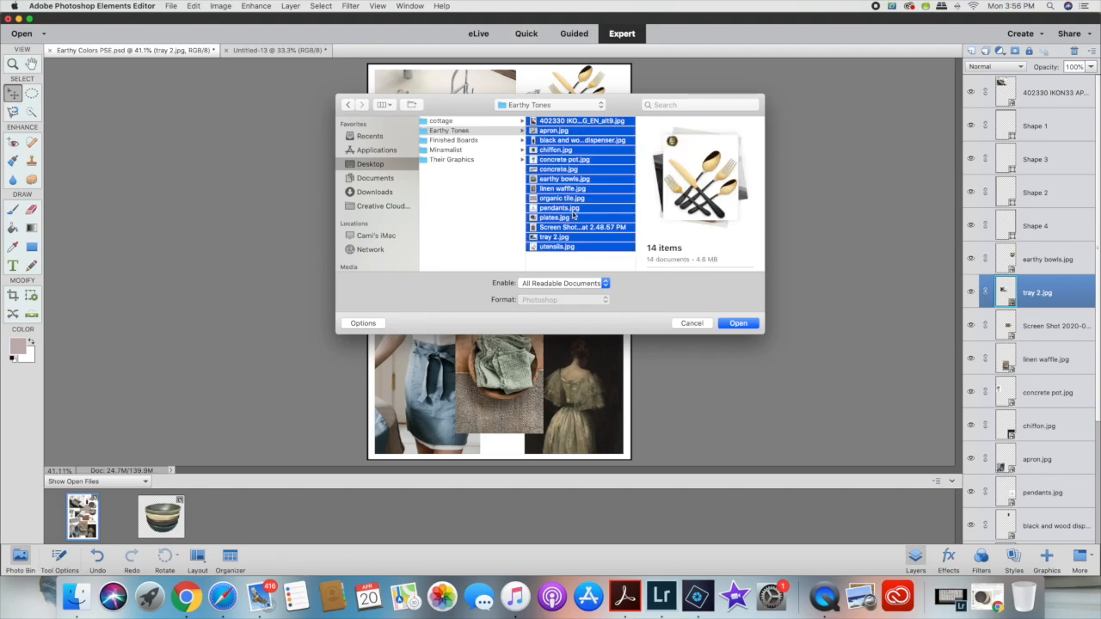
{"action": "left_click", "coordinate": [739, 324]}
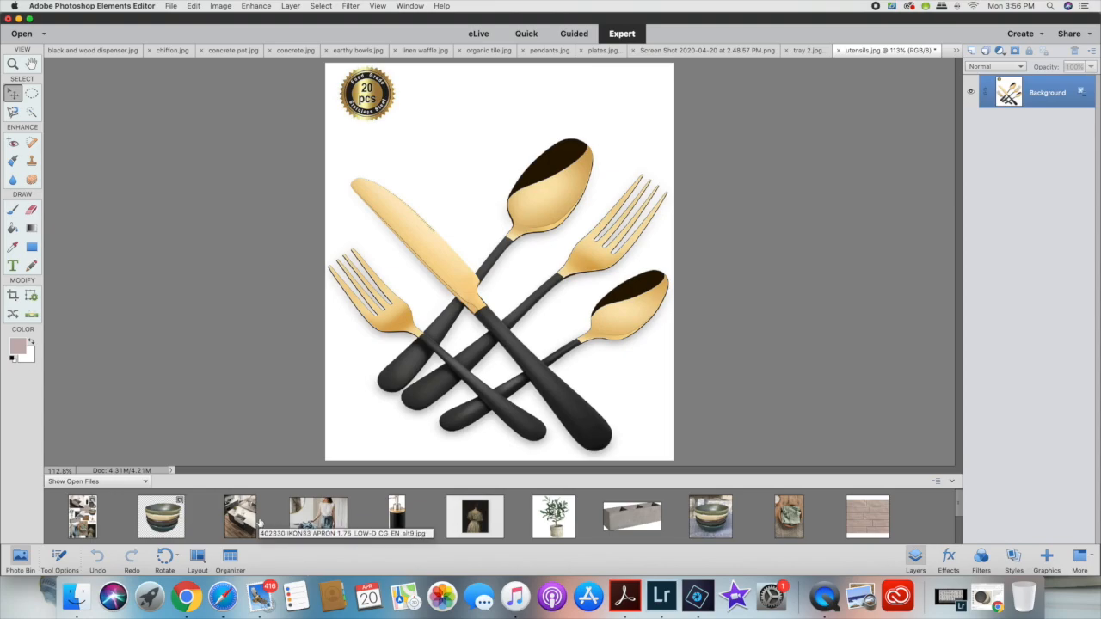
Set up a new blank custom document 2400 pixels wide and 3600 pixels high at 300 pixels/inch
{"action": "left_click", "coordinate": [172, 6]}
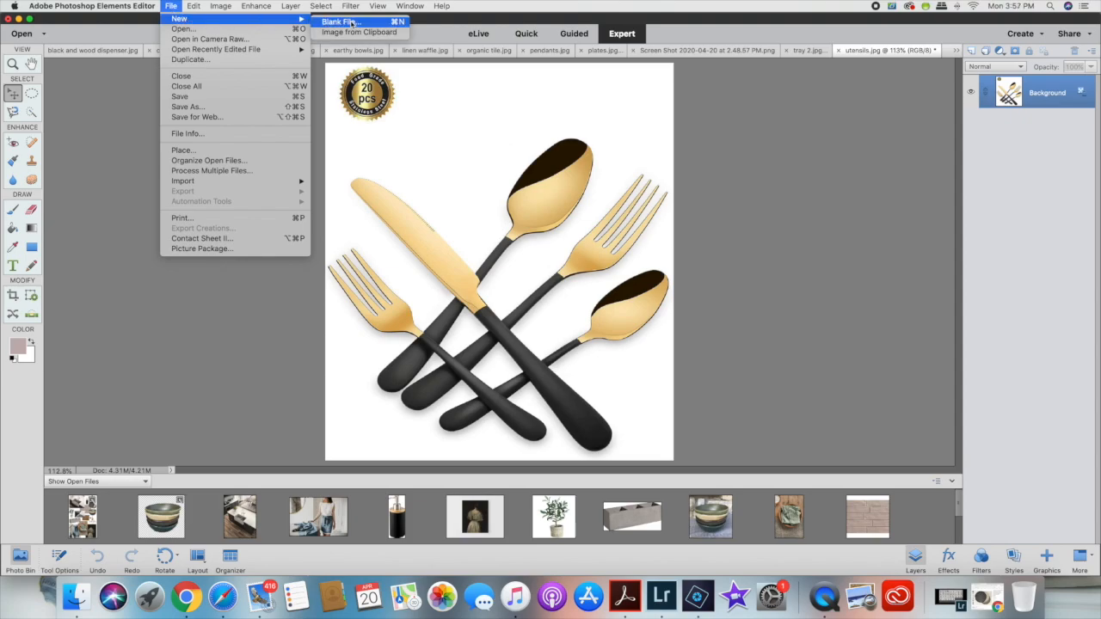
{"action": "left_click", "coordinate": [368, 179]}
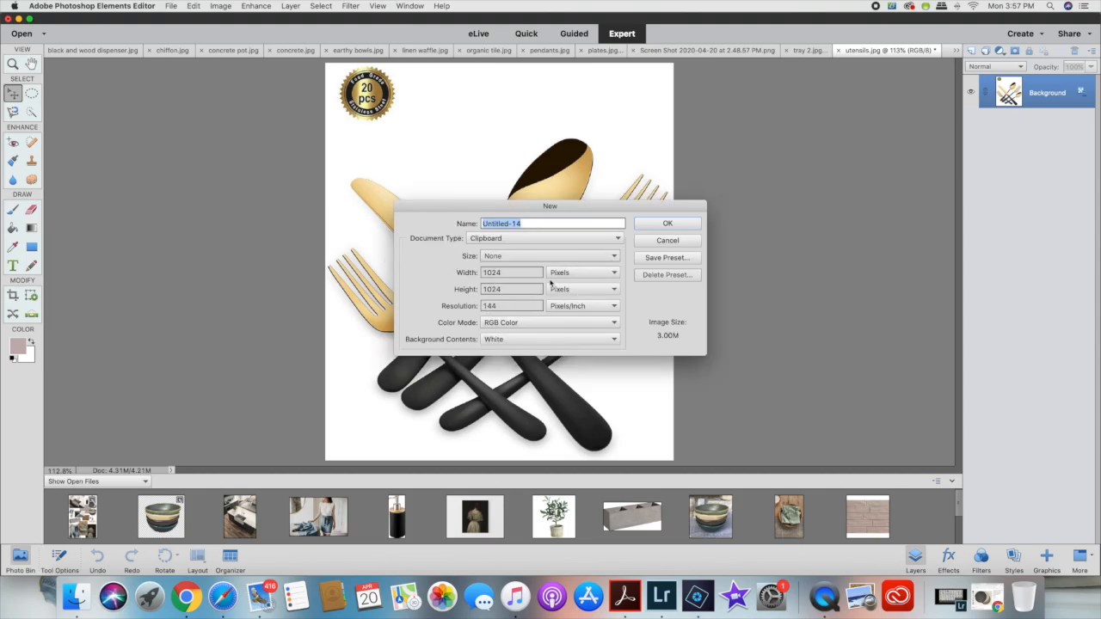
{"action": "left_click", "coordinate": [503, 239]}
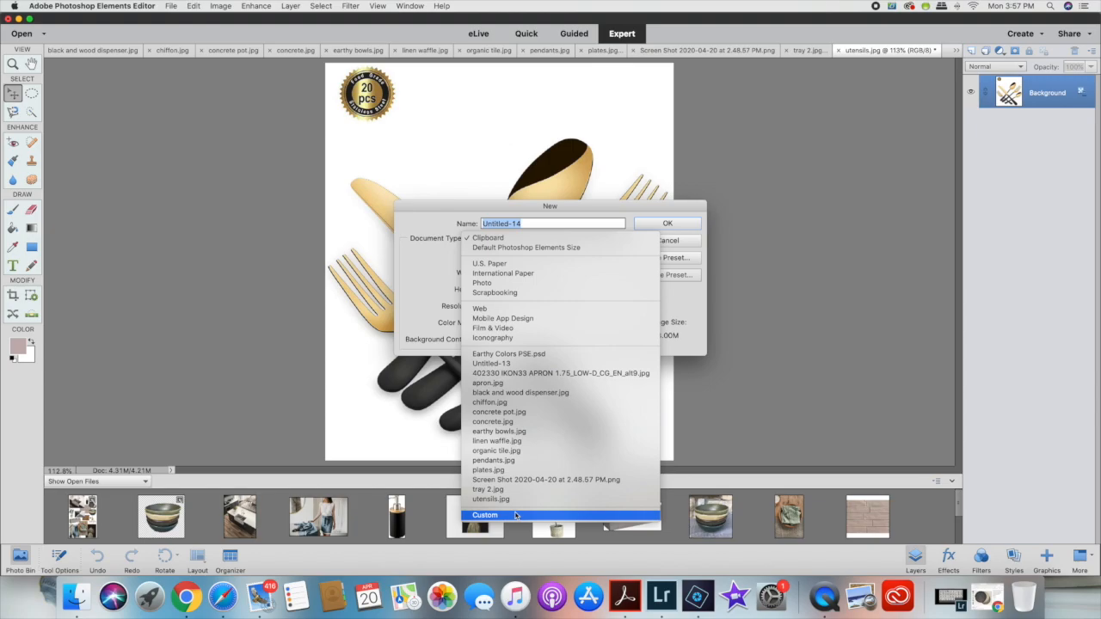
{"action": "left_click", "coordinate": [518, 516]}
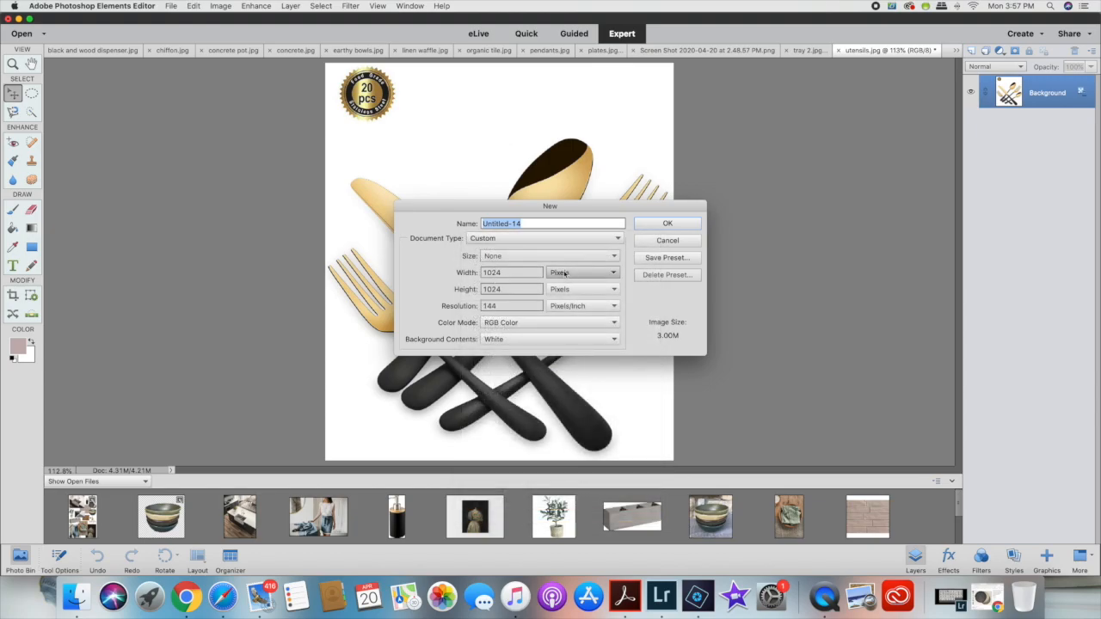
{"action": "double_click", "coordinate": [508, 272]}
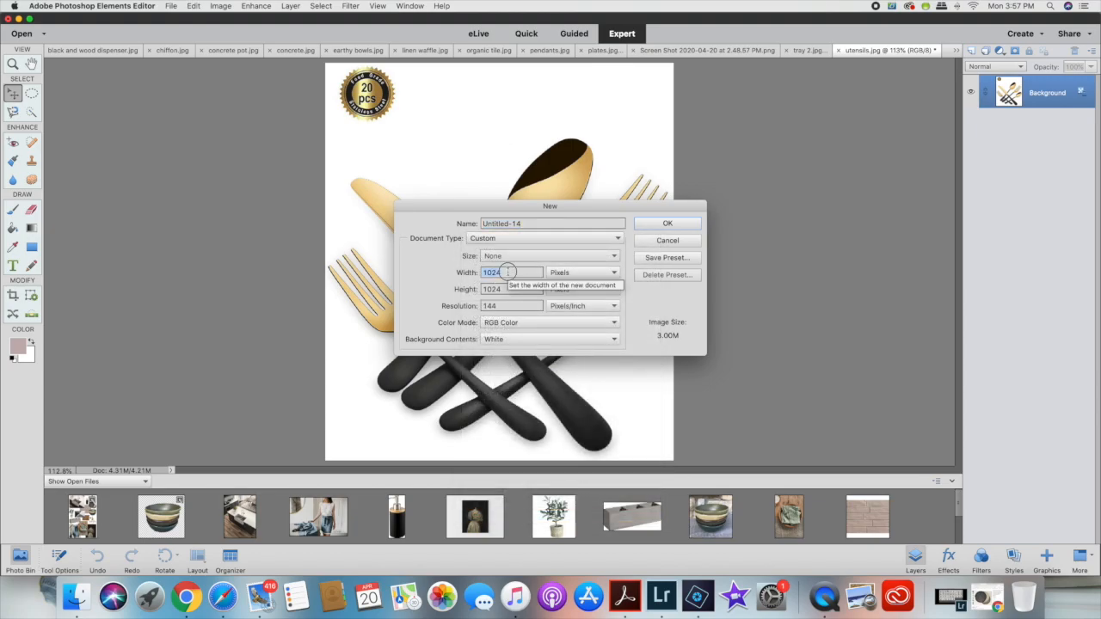
{"action": "type", "text": "2400"}
{"action": "double_click", "coordinate": [492, 289]}
{"action": "type", "text": "36"}
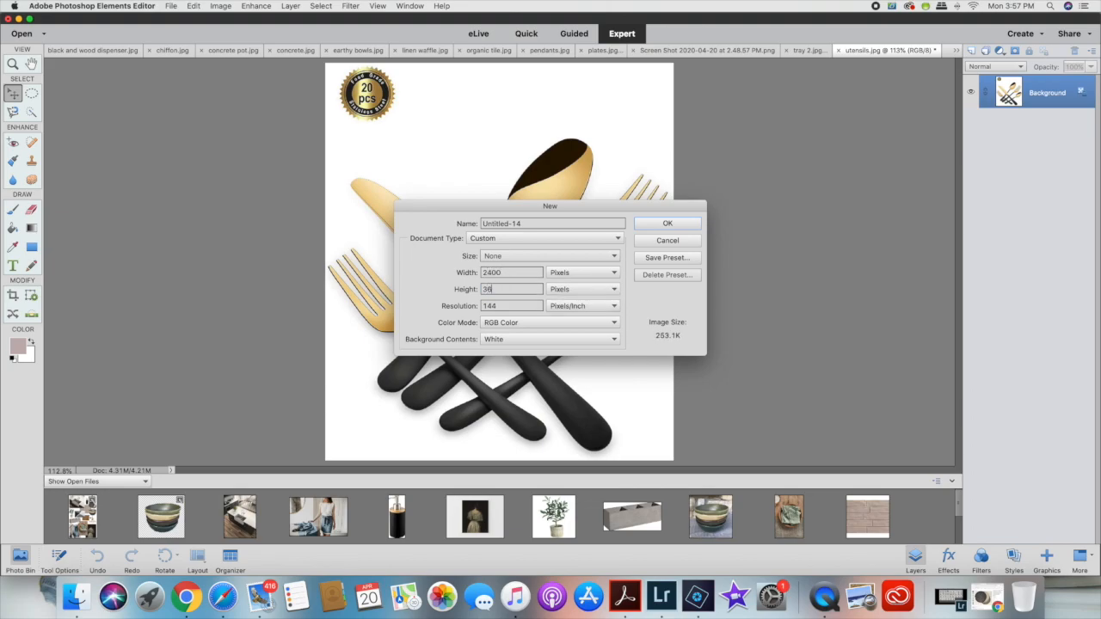
{"action": "type", "text": "00"}
{"action": "double_click", "coordinate": [497, 305]}
{"action": "type", "text": "30"}
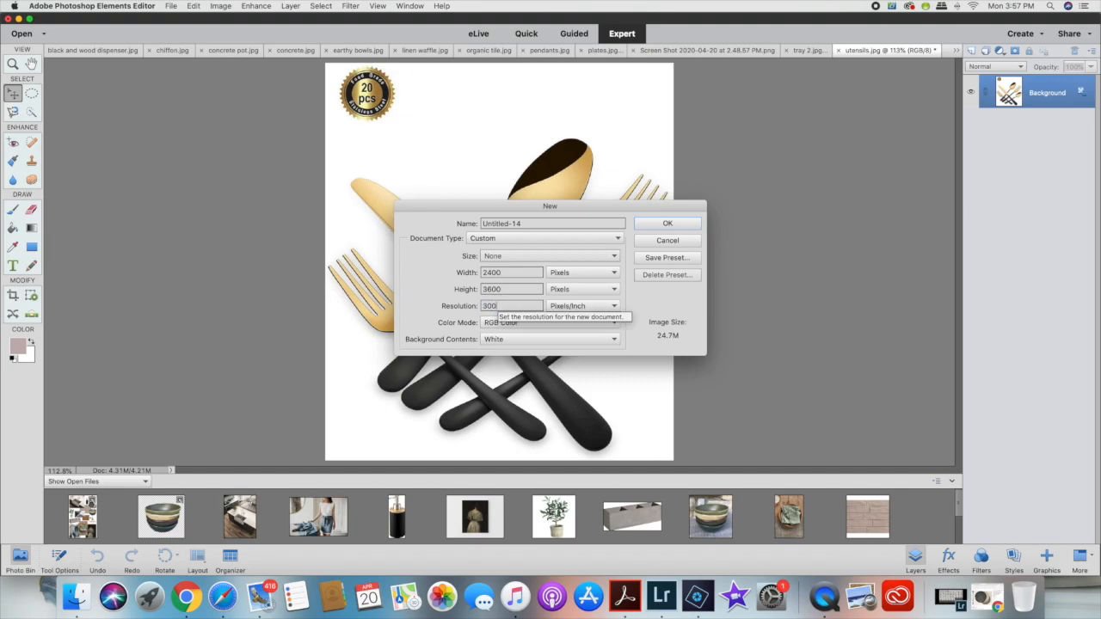
Name the new document "earthy tones design board" and create it
{"action": "double_click", "coordinate": [515, 223]}
{"action": "triple_click", "coordinate": [538, 224]}
{"action": "type", "text": "earthy tones design board"}
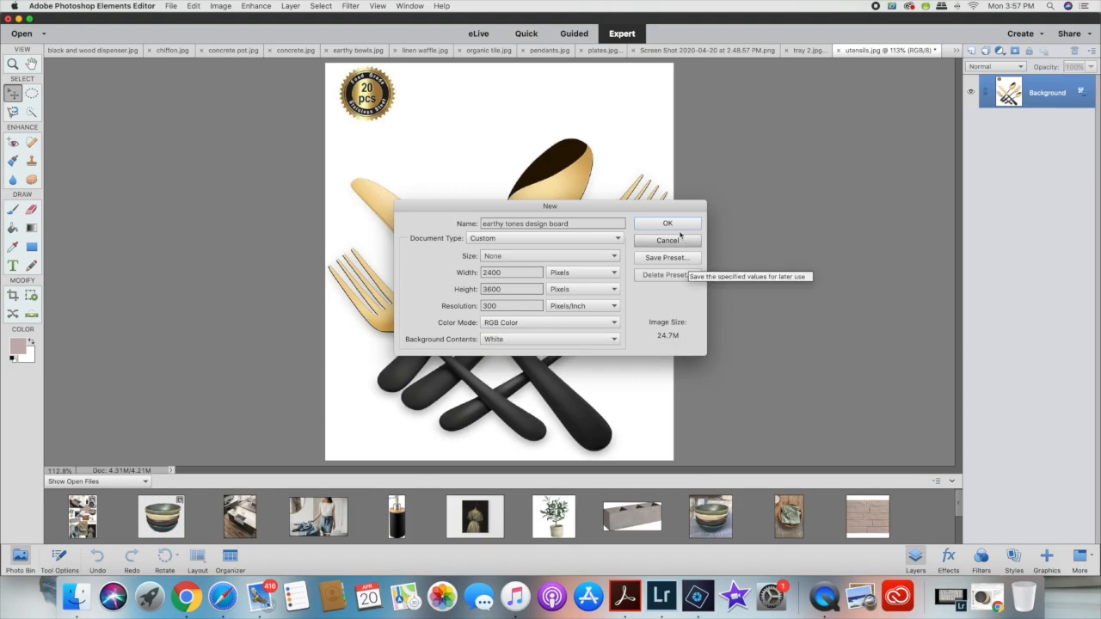
{"action": "key", "text": "Return"}
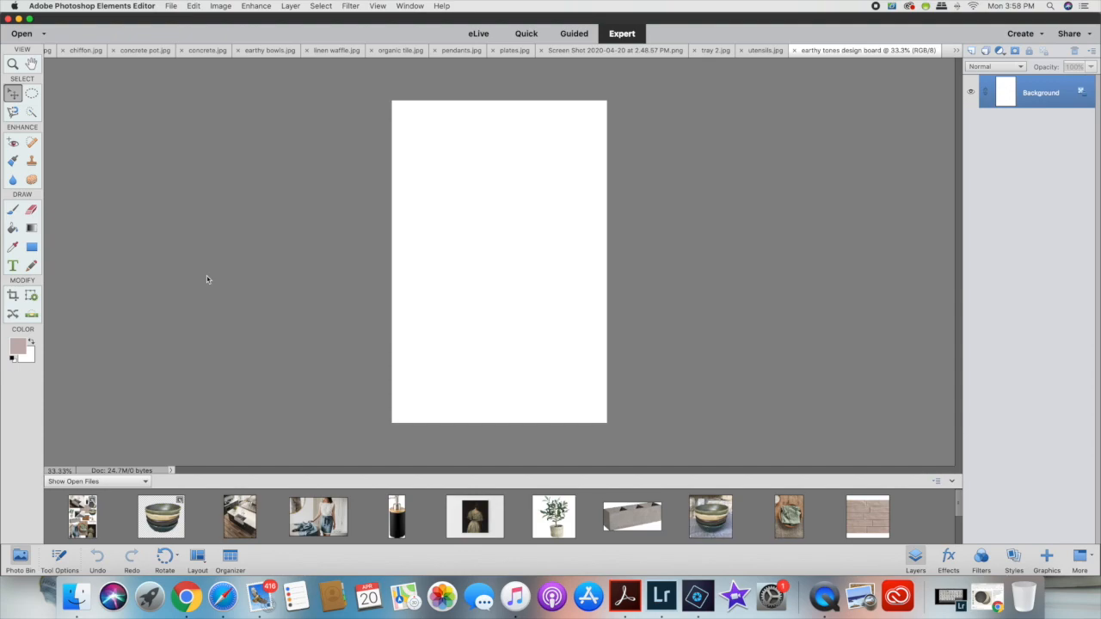
Crop the kitchen island photo to the apron-front sink, faucet and surrounding countertop
{"action": "left_click", "coordinate": [243, 527]}
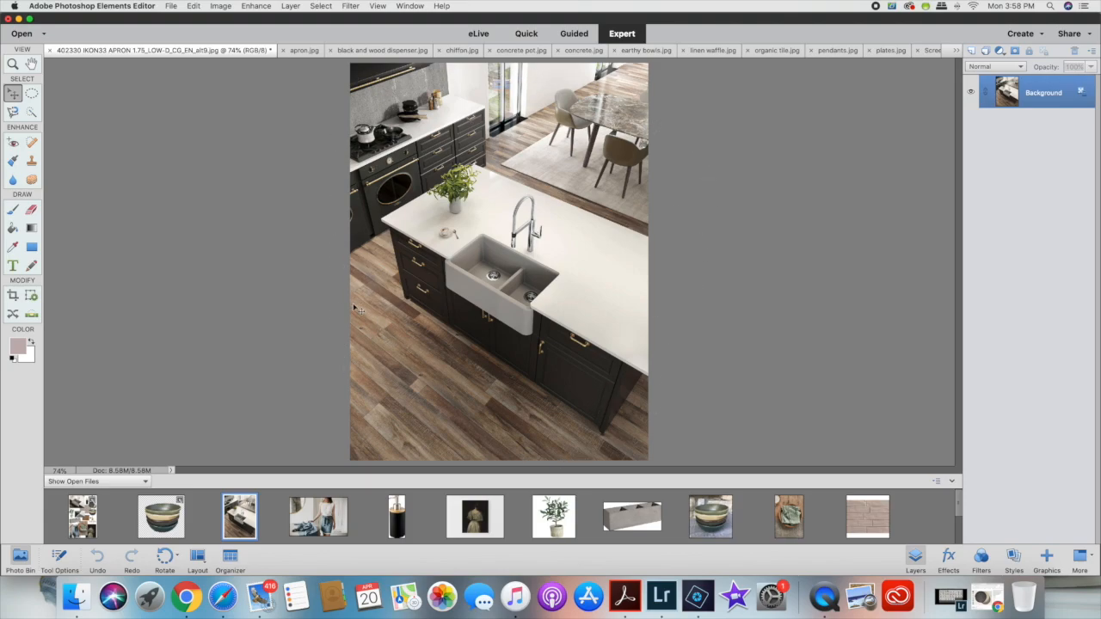
{"action": "left_click", "coordinate": [13, 295]}
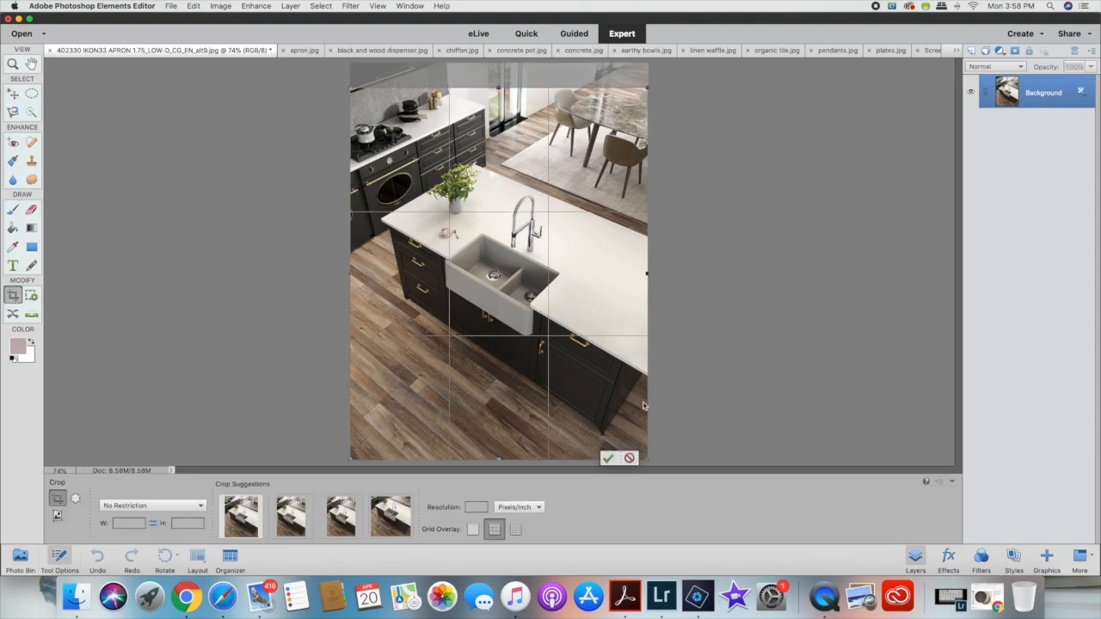
{"action": "left_click", "coordinate": [630, 458]}
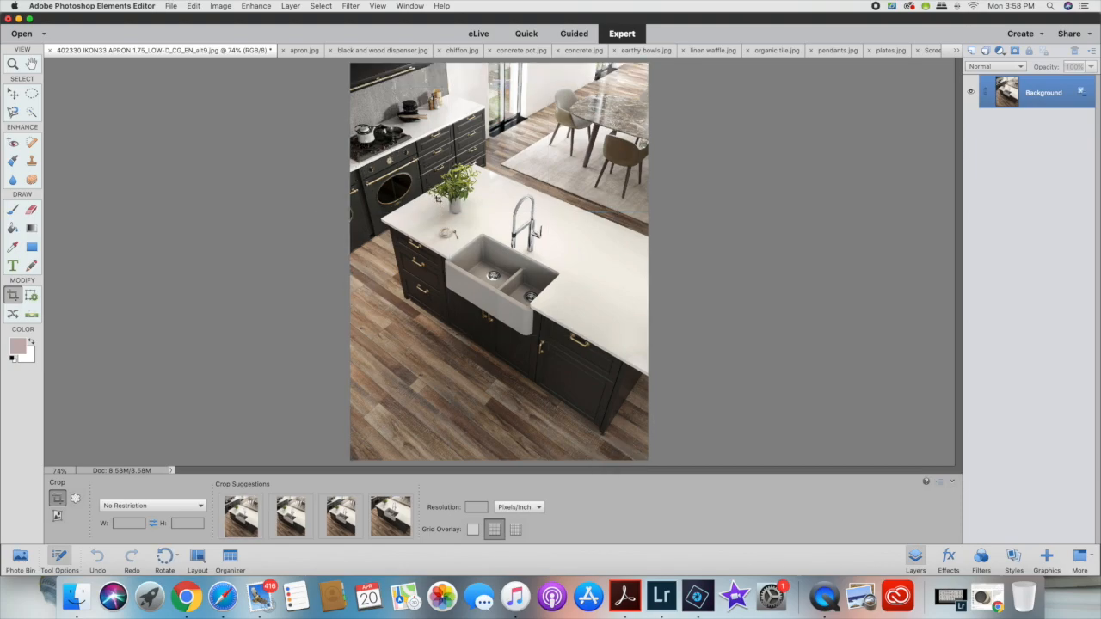
{"action": "left_click_drag", "start_coordinate": [433, 197], "coordinate": [584, 376]}
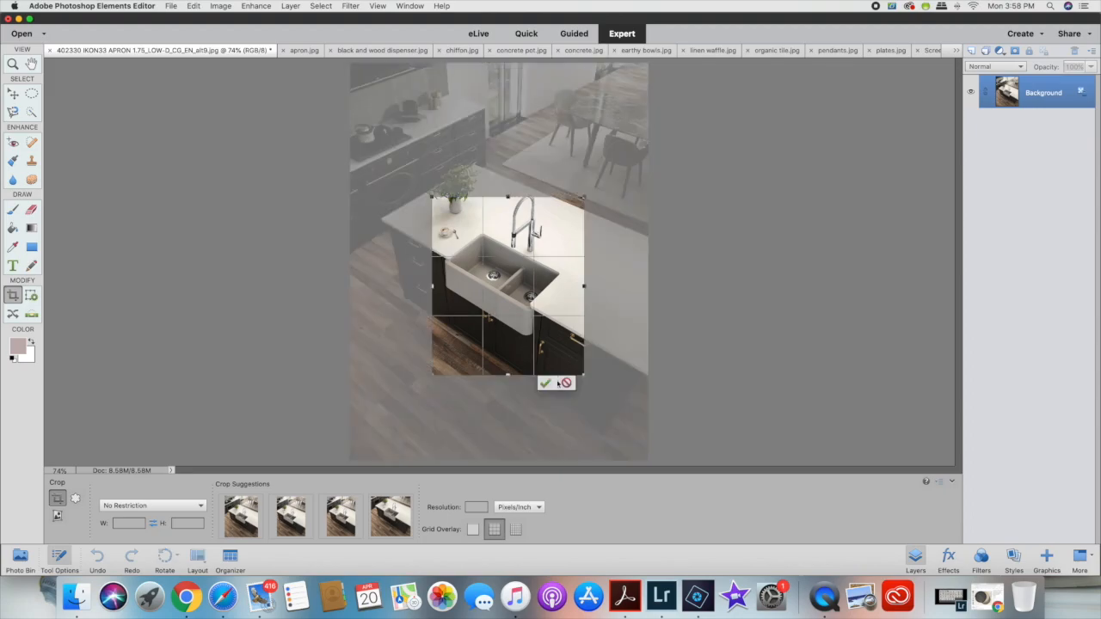
{"action": "left_click", "coordinate": [546, 384]}
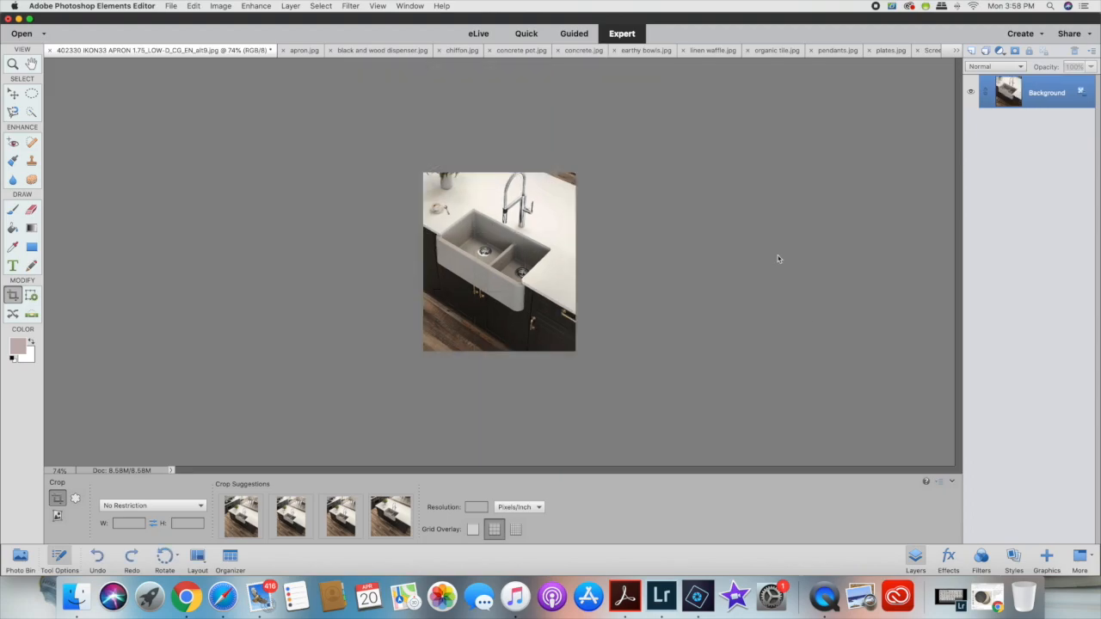
Add the cropped sink photo to the design board, enlarge it to about 155% and place it in the page's upper-left corner
{"action": "left_click", "coordinate": [21, 556]}
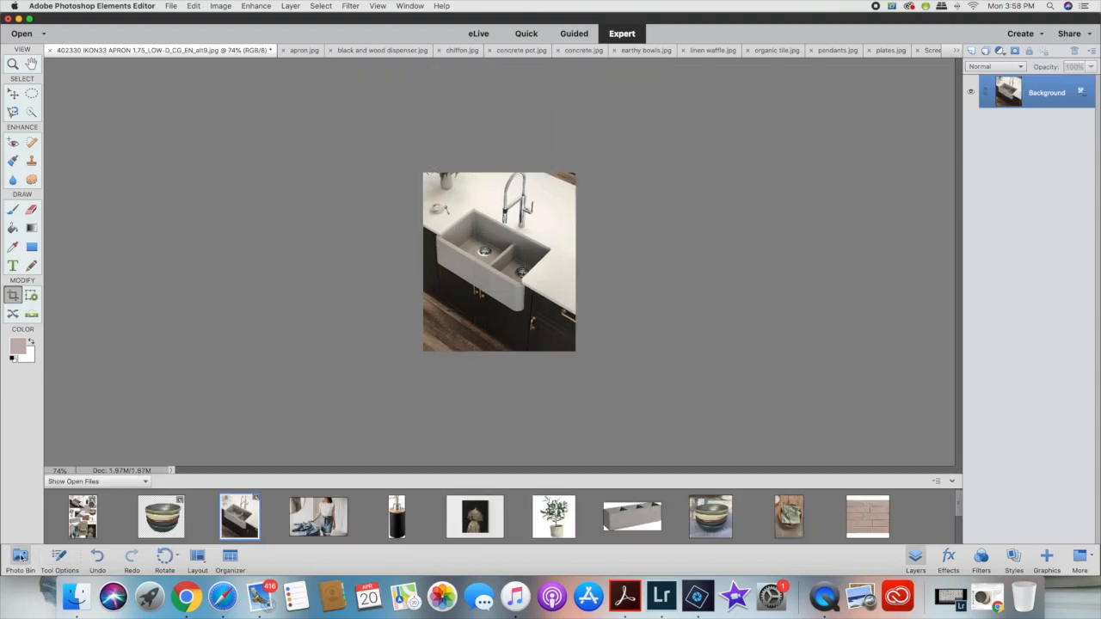
{"action": "scroll", "coordinate": [482, 516], "scroll_direction": "right", "scroll_amount": 5}
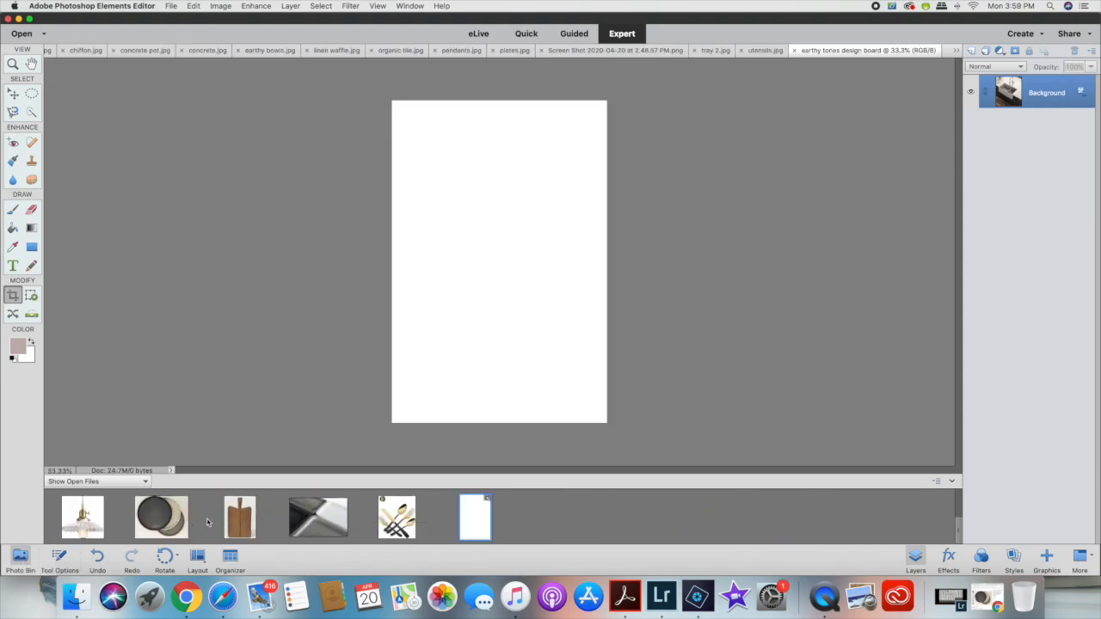
{"action": "scroll", "coordinate": [192, 524], "scroll_direction": "up", "scroll_amount": 5}
{"action": "left_click_drag", "start_coordinate": [239, 528], "coordinate": [457, 228]}
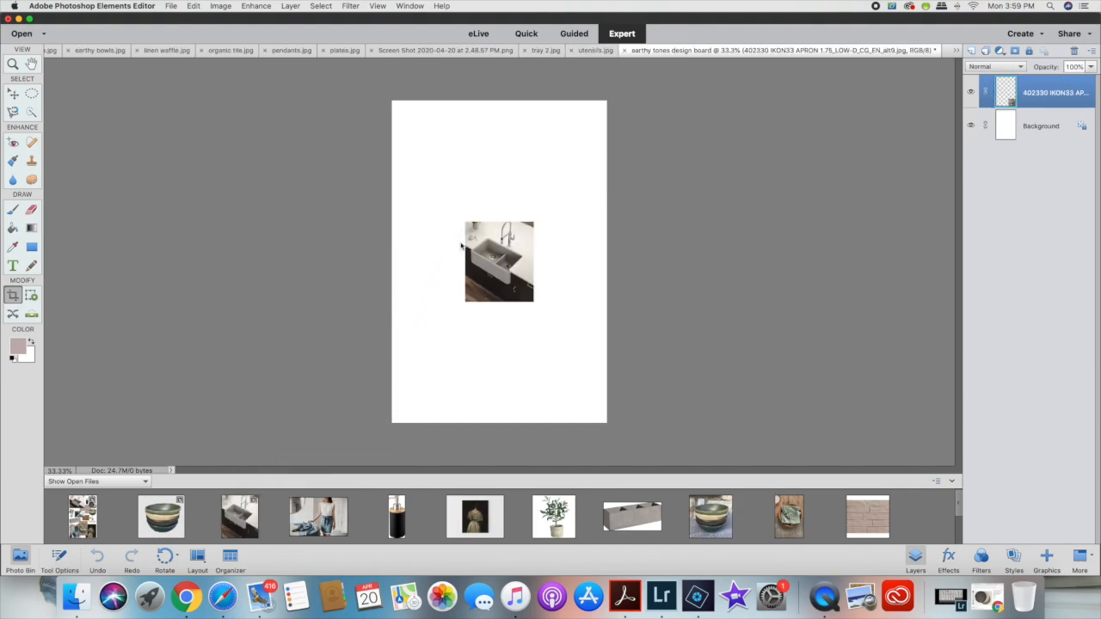
{"action": "left_click", "coordinate": [13, 94]}
{"action": "left_click_drag", "start_coordinate": [532, 284], "coordinate": [516, 228]}
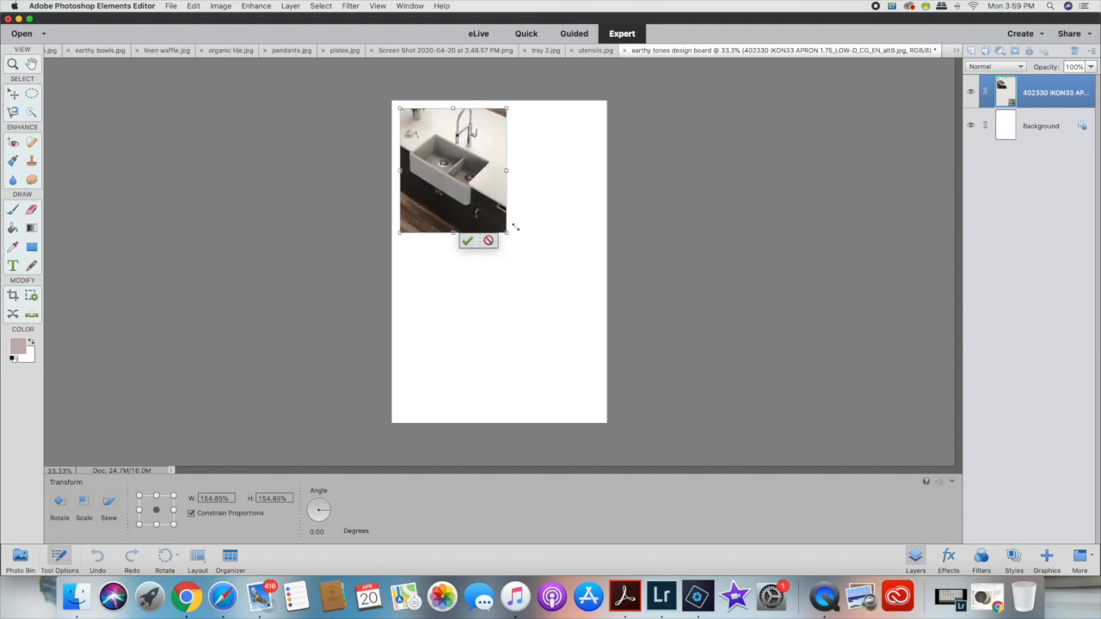
{"action": "left_click", "coordinate": [467, 241]}
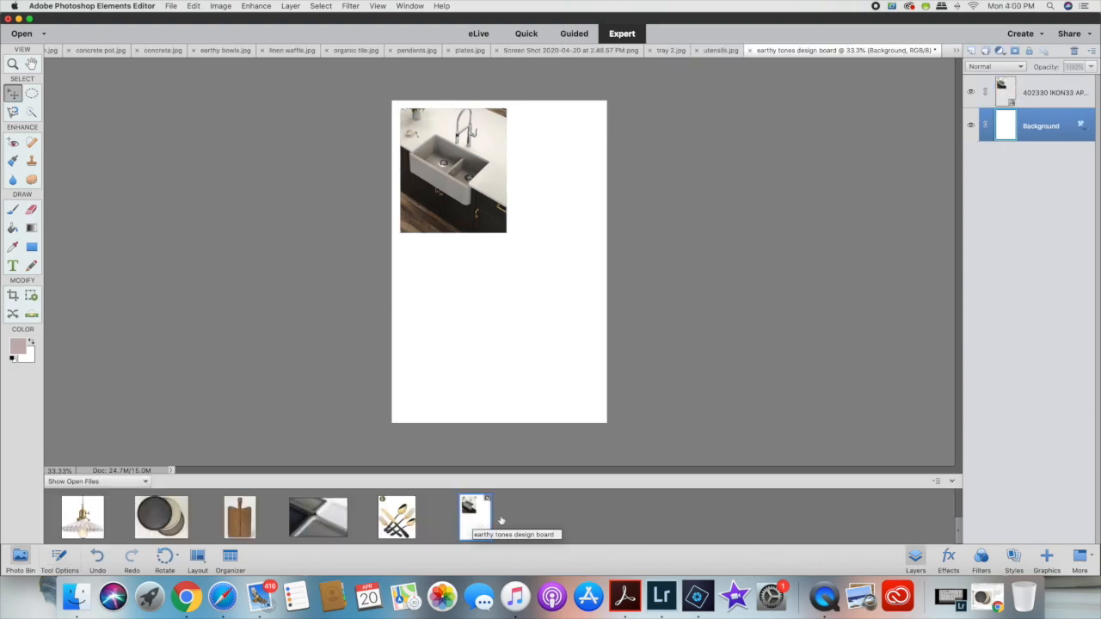
Add the linen waffle photo to the design board and place it at the lower centre of the page
{"action": "scroll", "coordinate": [502, 521], "scroll_direction": "up", "scroll_amount": 5}
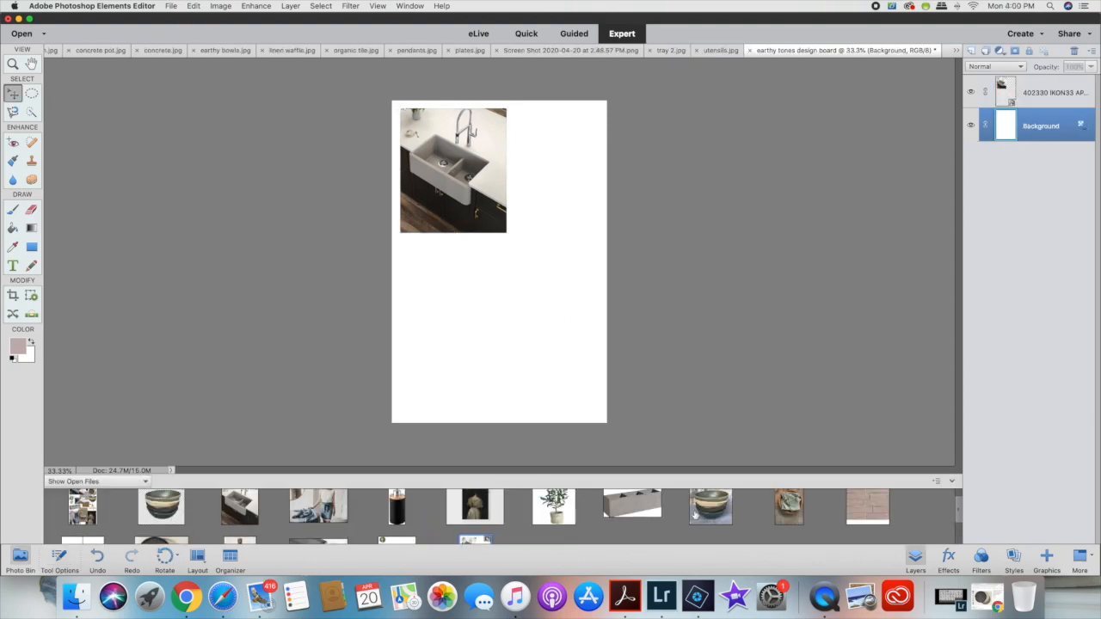
{"action": "left_click_drag", "start_coordinate": [799, 530], "coordinate": [492, 365]}
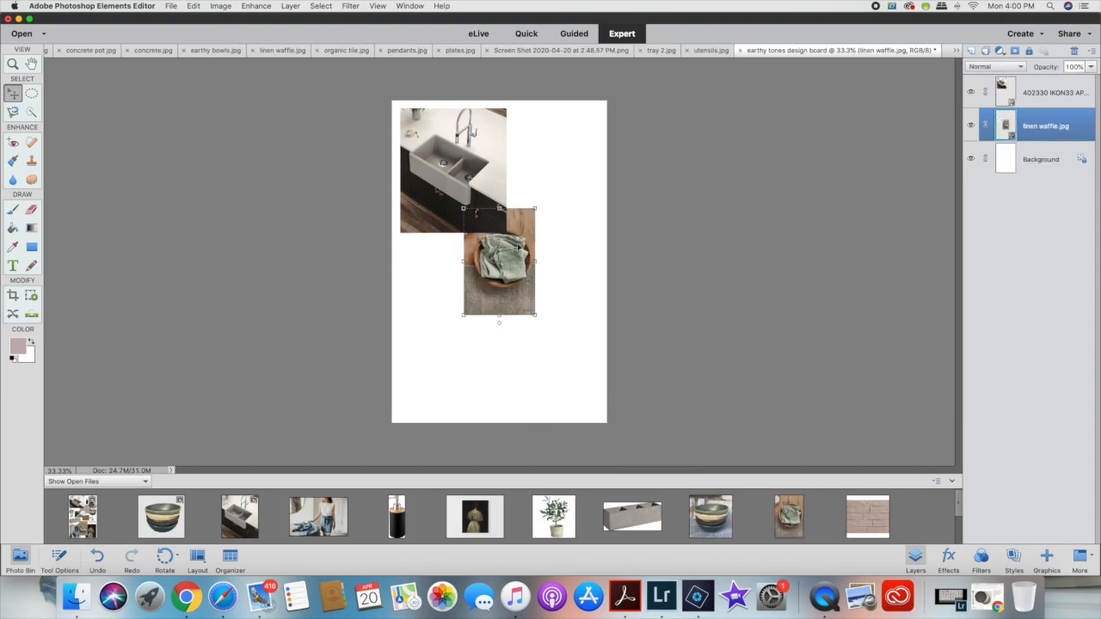
{"action": "left_click_drag", "start_coordinate": [503, 265], "coordinate": [504, 340]}
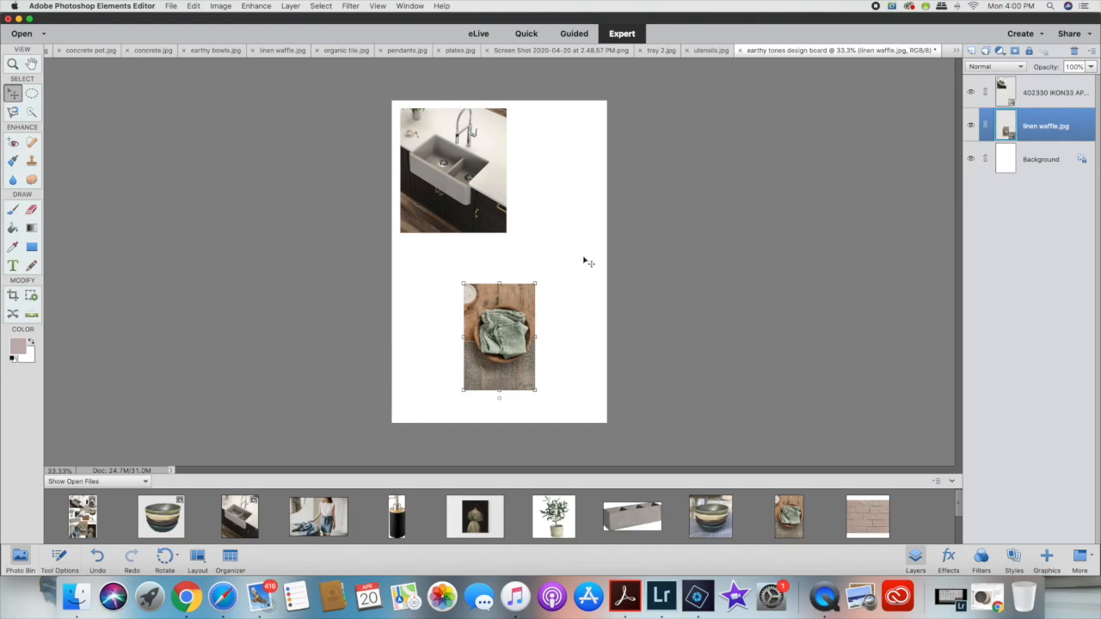
{"action": "left_click_drag", "start_coordinate": [503, 333], "coordinate": [505, 339]}
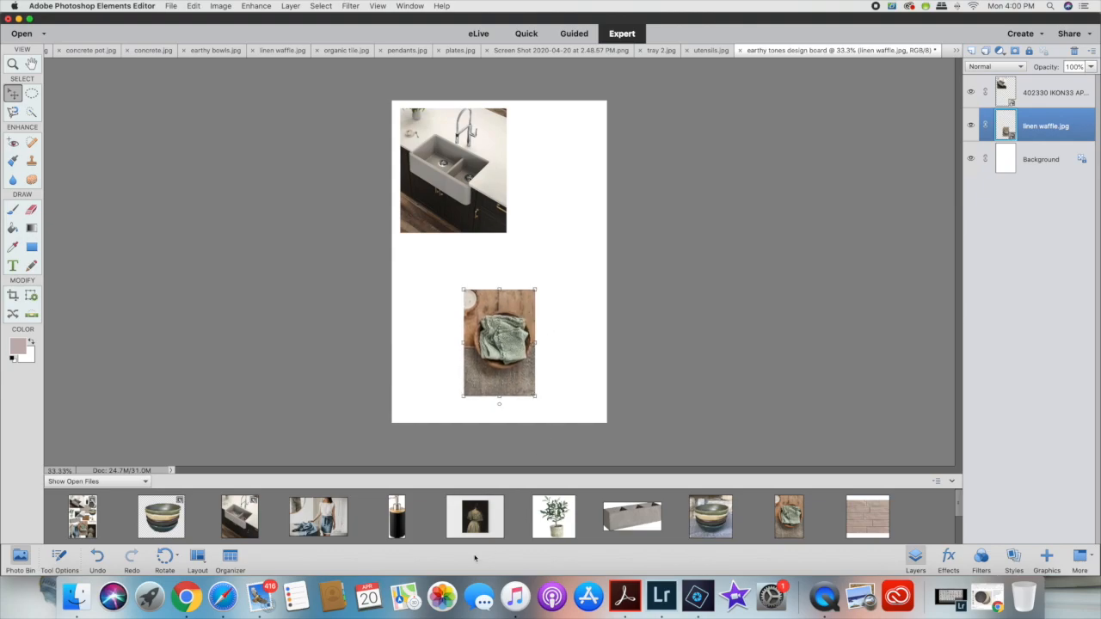
Crop the chiffon.jpg image to the painting's edges, removing the surrounding wall
{"action": "left_click", "coordinate": [475, 521]}
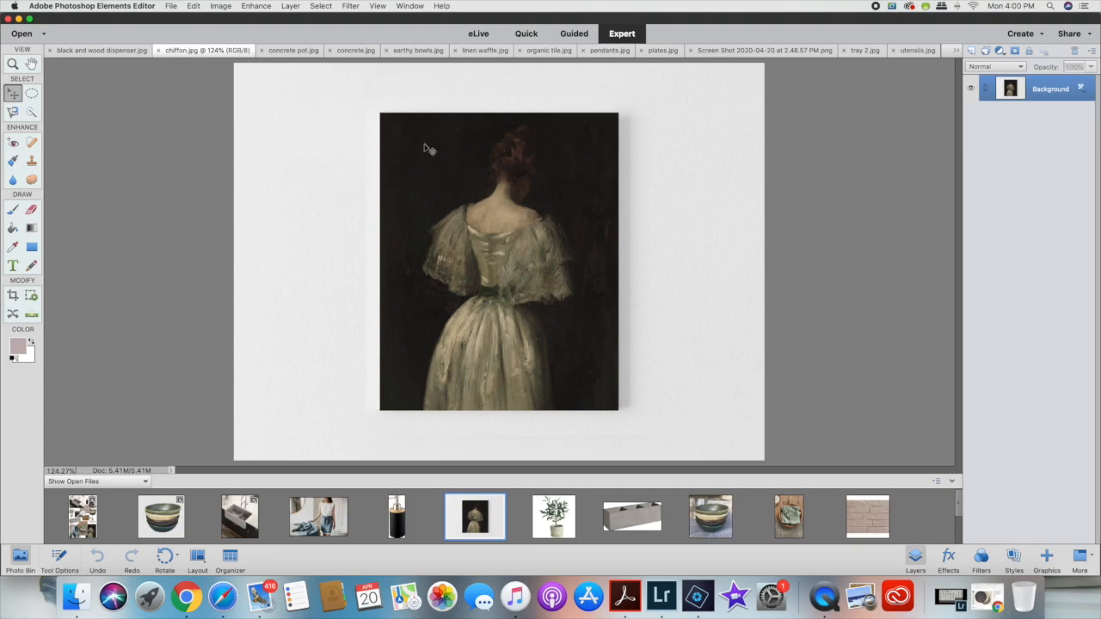
{"action": "key", "text": "c"}
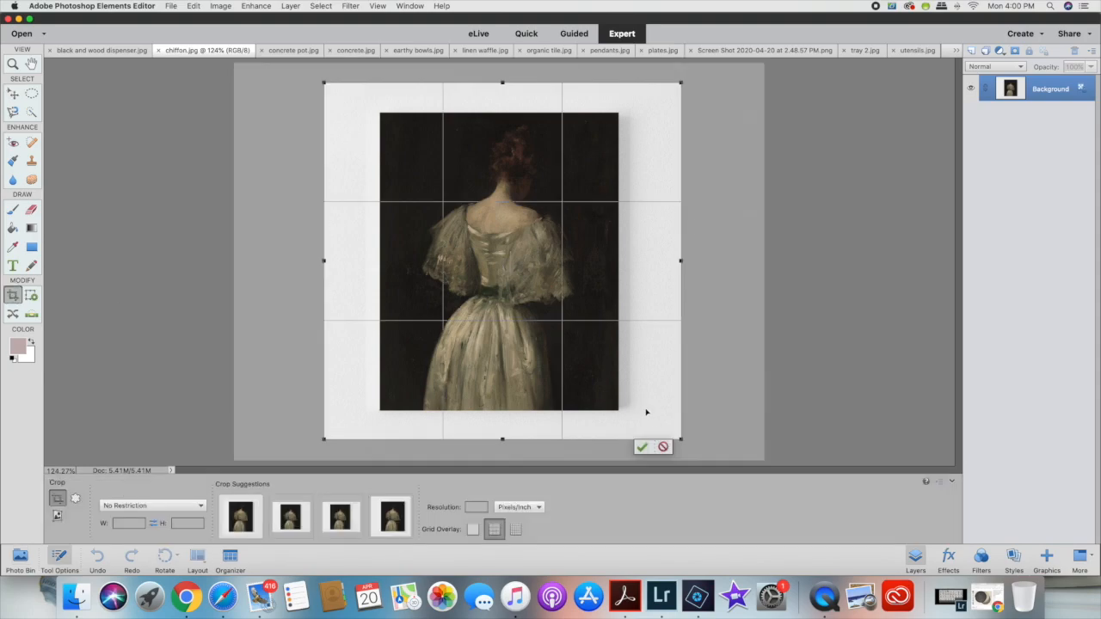
{"action": "left_click", "coordinate": [663, 446]}
{"action": "mouse_move", "coordinate": [381, 114]}
{"action": "left_mouse_down"}
{"action": "mouse_move", "coordinate": [578, 386]}
{"action": "mouse_move", "coordinate": [617, 412]}
{"action": "left_mouse_up"}
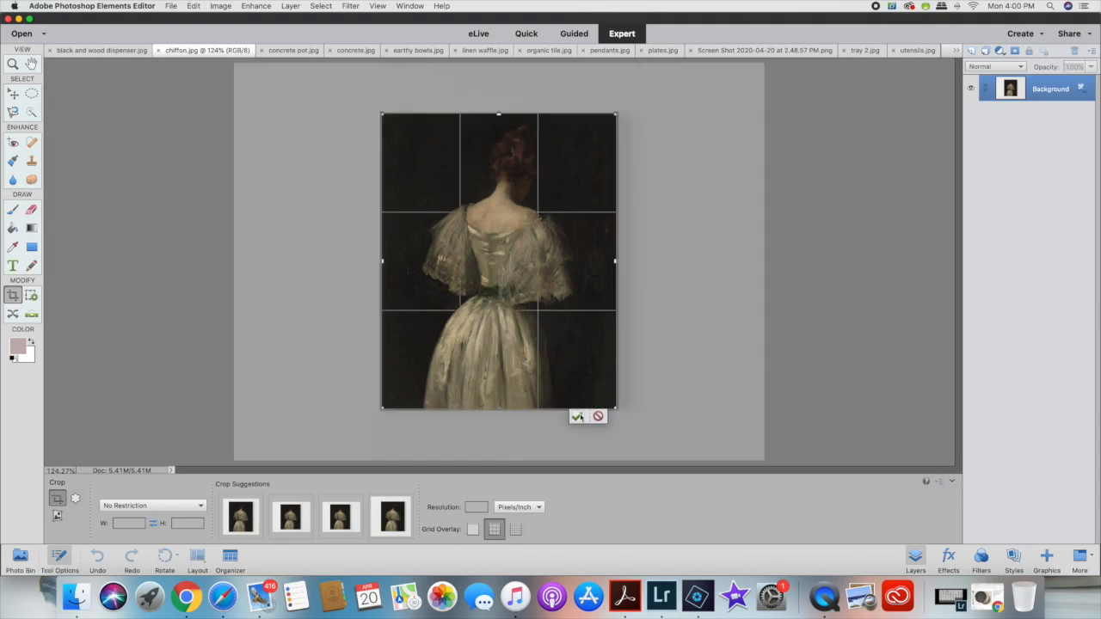
{"action": "left_click", "coordinate": [580, 417]}
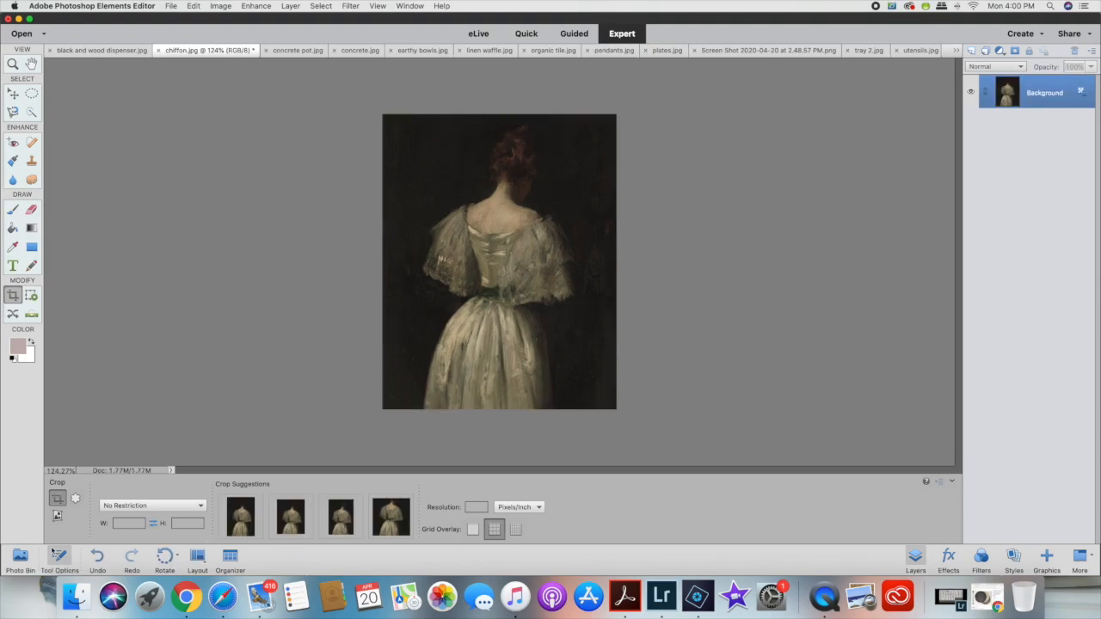
Add the cropped painting to the design board, enlarge it to about 118% and place it in the page's lower-right corner
{"action": "left_click", "coordinate": [29, 557]}
{"action": "scroll", "coordinate": [495, 519], "scroll_direction": "down", "scroll_amount": 2}
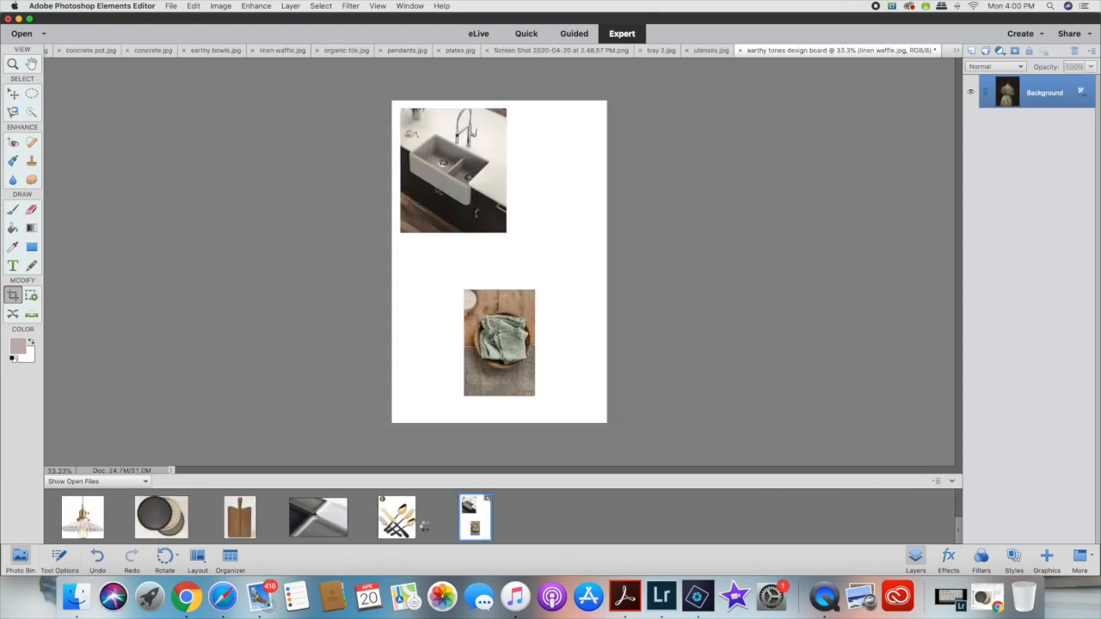
{"action": "left_click_drag", "start_coordinate": [460, 526], "coordinate": [468, 375]}
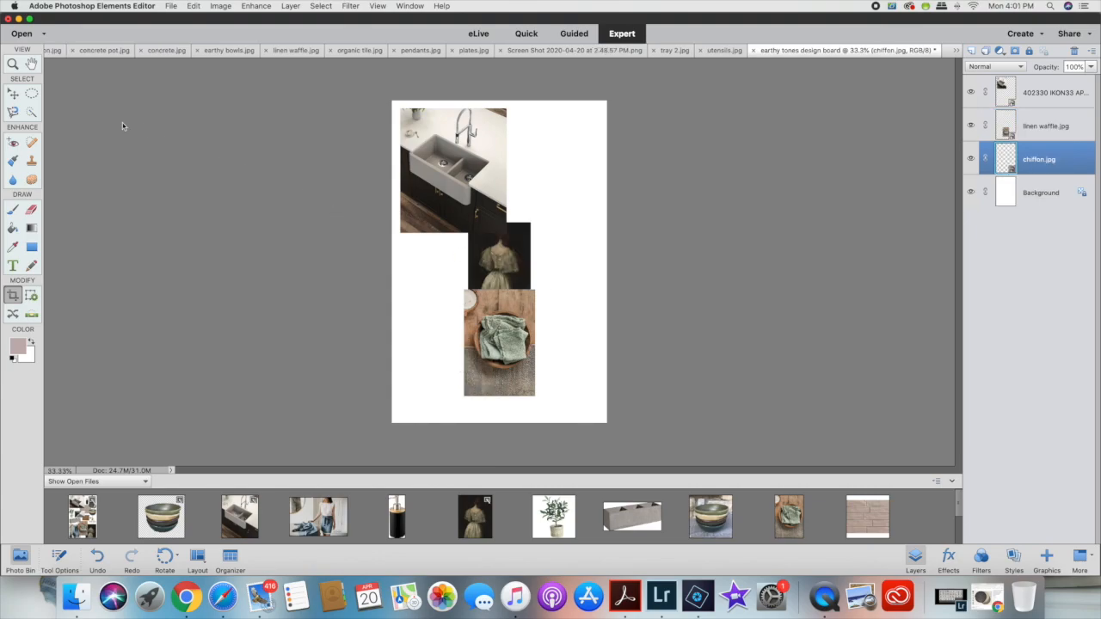
{"action": "left_click_drag", "start_coordinate": [528, 226], "coordinate": [600, 314]}
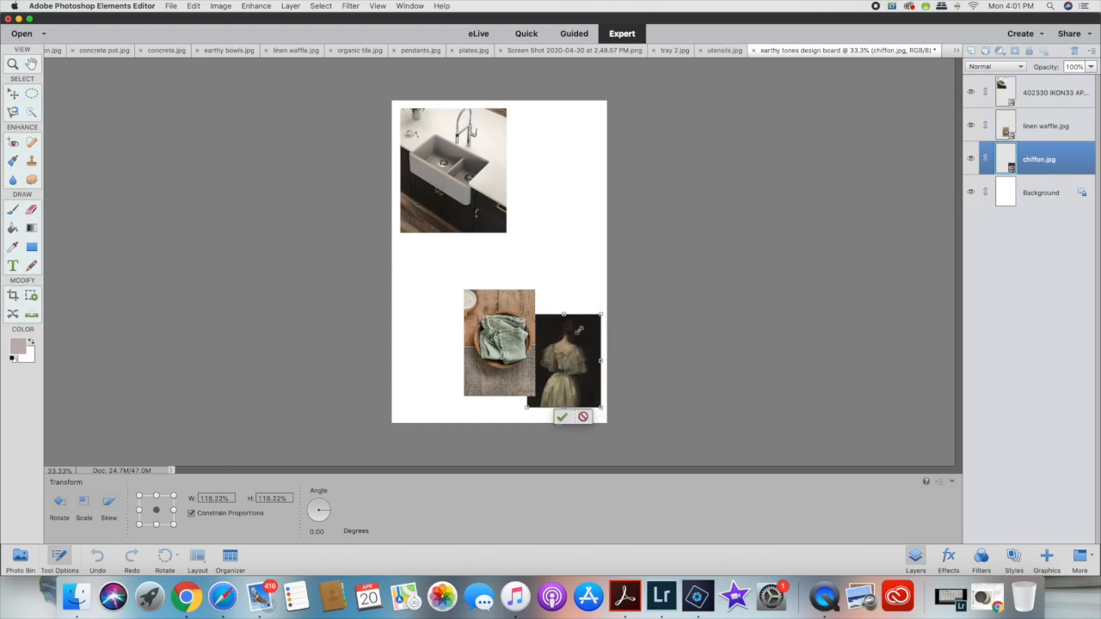
{"action": "left_click_drag", "start_coordinate": [564, 350], "coordinate": [561, 351]}
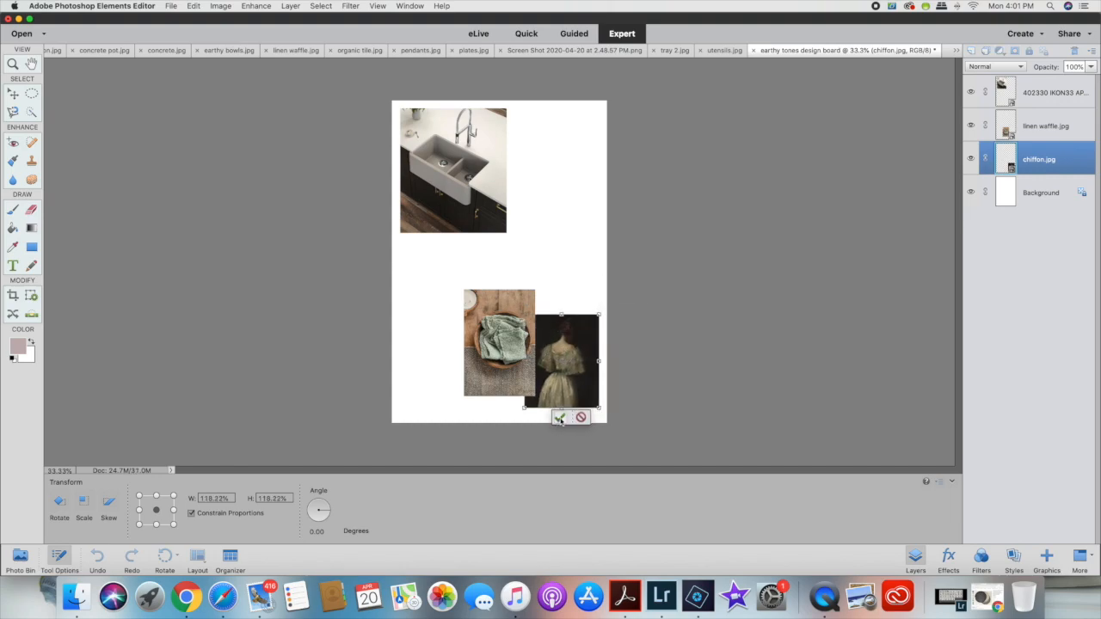
{"action": "left_click", "coordinate": [560, 418]}
Crop the apron.jpg photo to the blue linen apron around the model's waist
{"action": "left_click", "coordinate": [21, 557]}
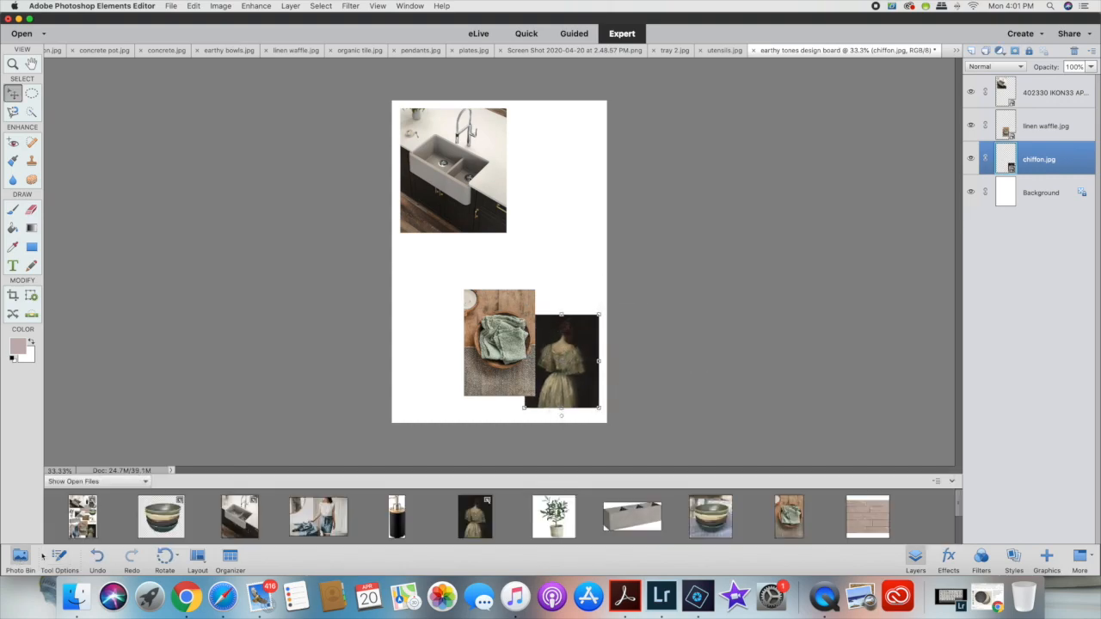
{"action": "left_click", "coordinate": [342, 525]}
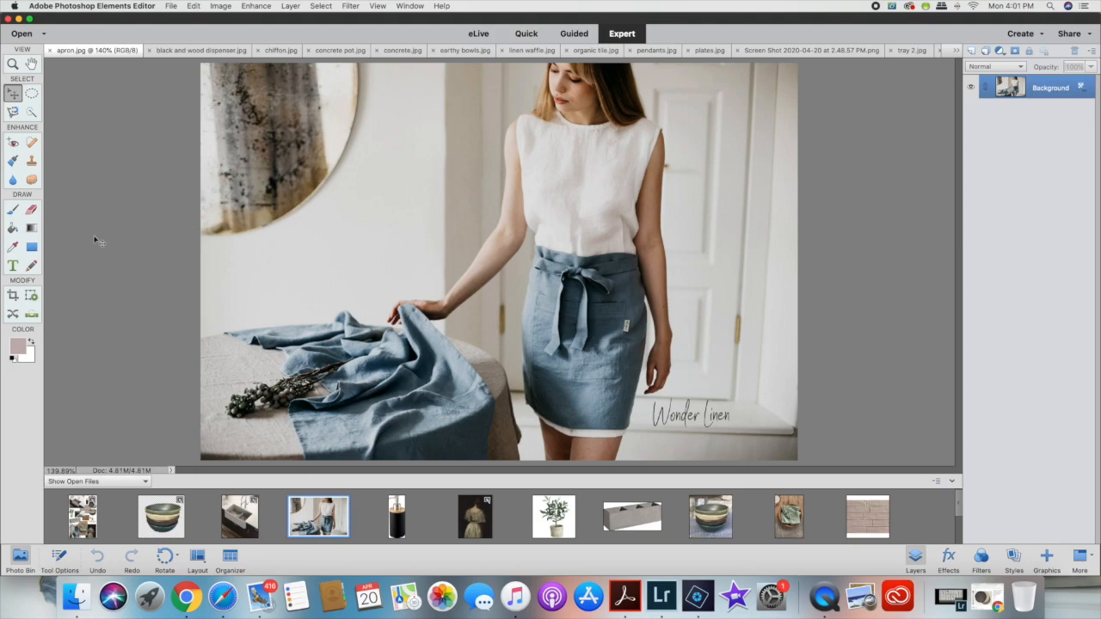
{"action": "left_click", "coordinate": [13, 295]}
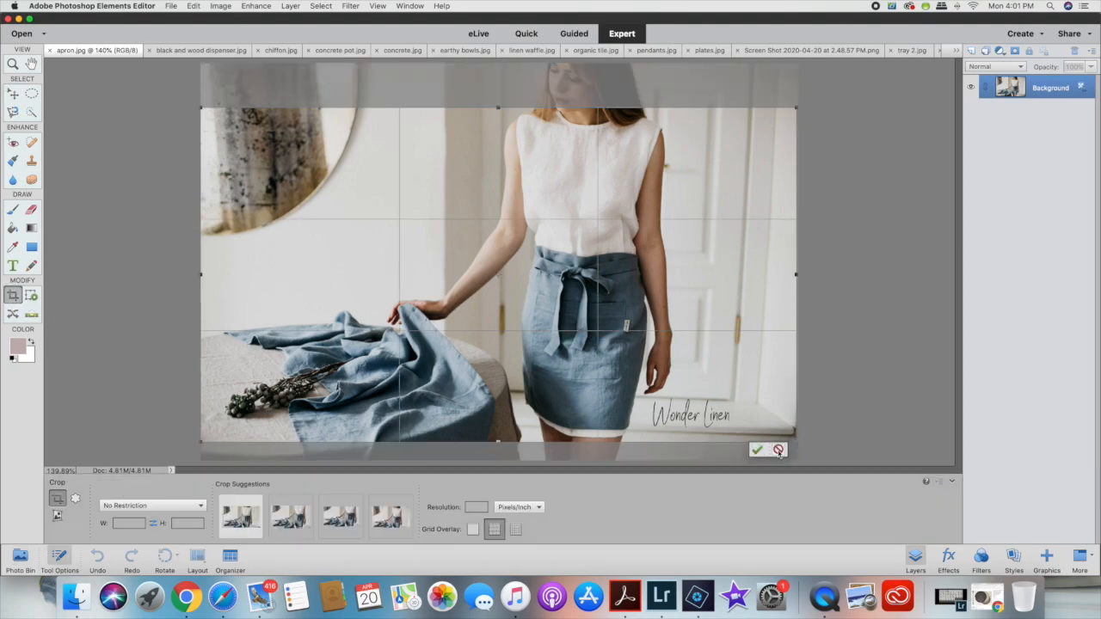
{"action": "left_click", "coordinate": [778, 450]}
{"action": "mouse_move", "coordinate": [477, 244]}
{"action": "left_mouse_down"}
{"action": "mouse_move", "coordinate": [594, 426]}
{"action": "mouse_move", "coordinate": [642, 445]}
{"action": "left_mouse_up"}
{"action": "left_click", "coordinate": [604, 455]}
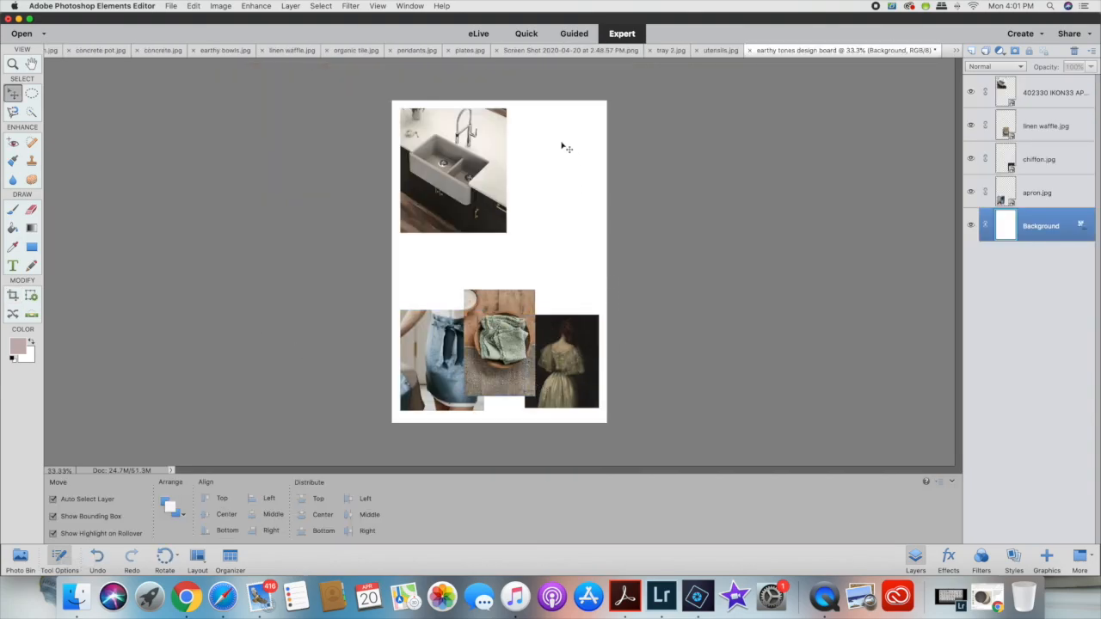
Crop the organic tile.jpg image to about 11.11 by 8.39 in around the tiles, removing the white bands above and below
{"action": "left_click", "coordinate": [20, 558]}
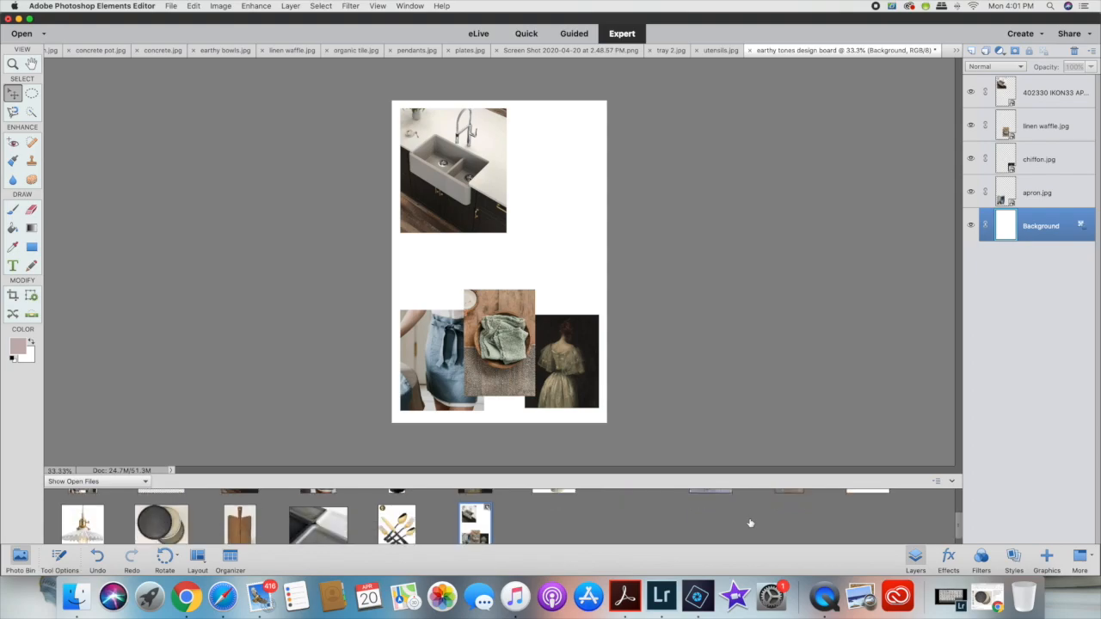
{"action": "left_click", "coordinate": [867, 516]}
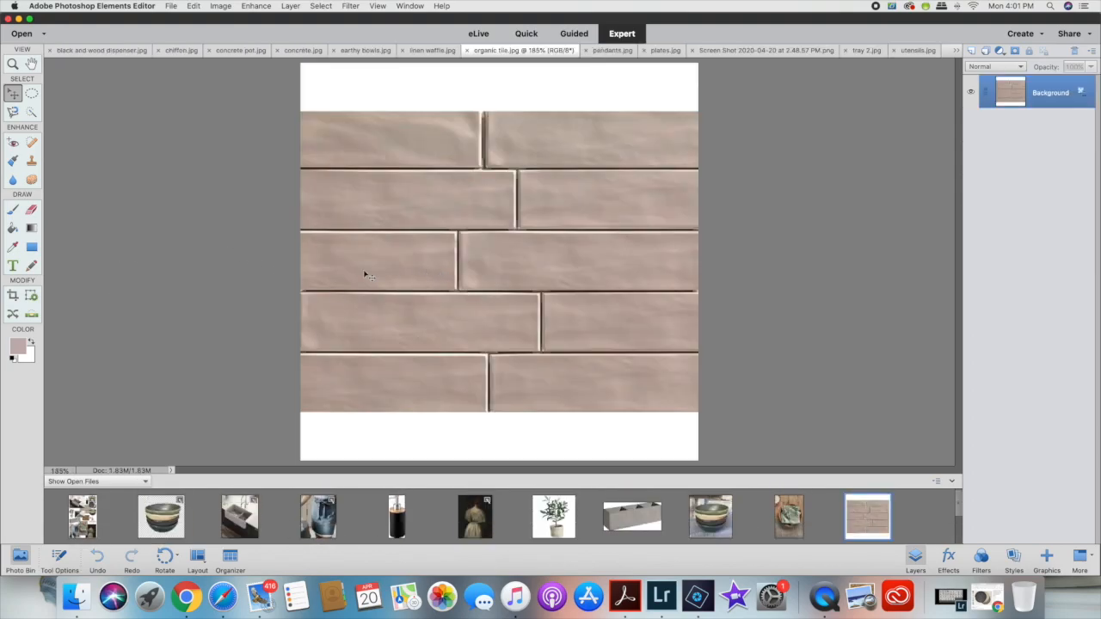
{"action": "left_click", "coordinate": [13, 296]}
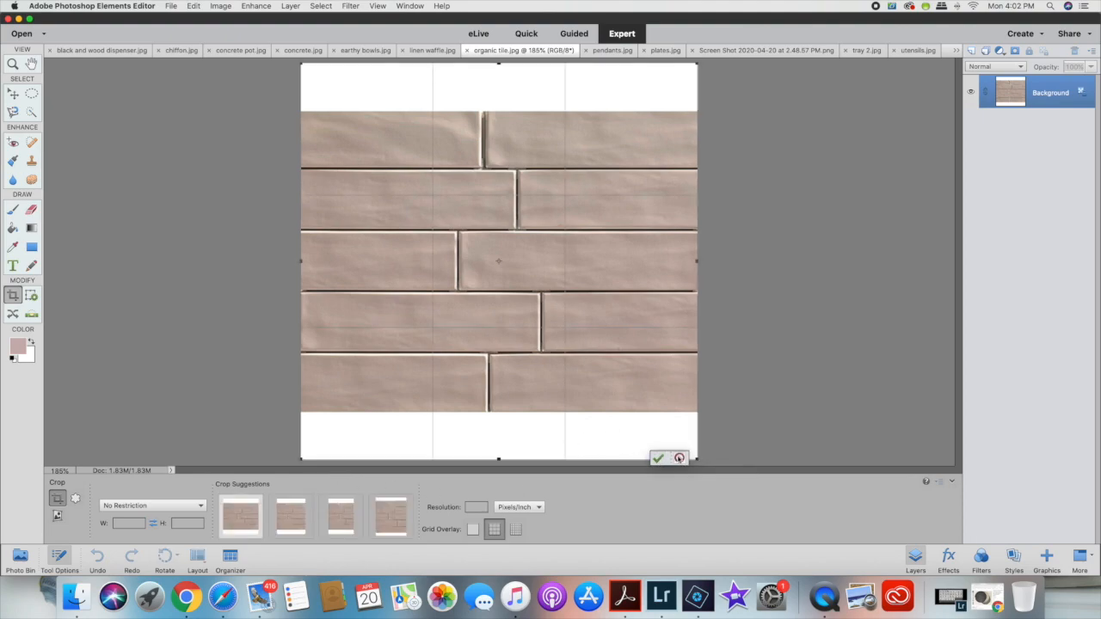
{"action": "left_click", "coordinate": [679, 458]}
{"action": "left_click_drag", "start_coordinate": [308, 118], "coordinate": [699, 413]}
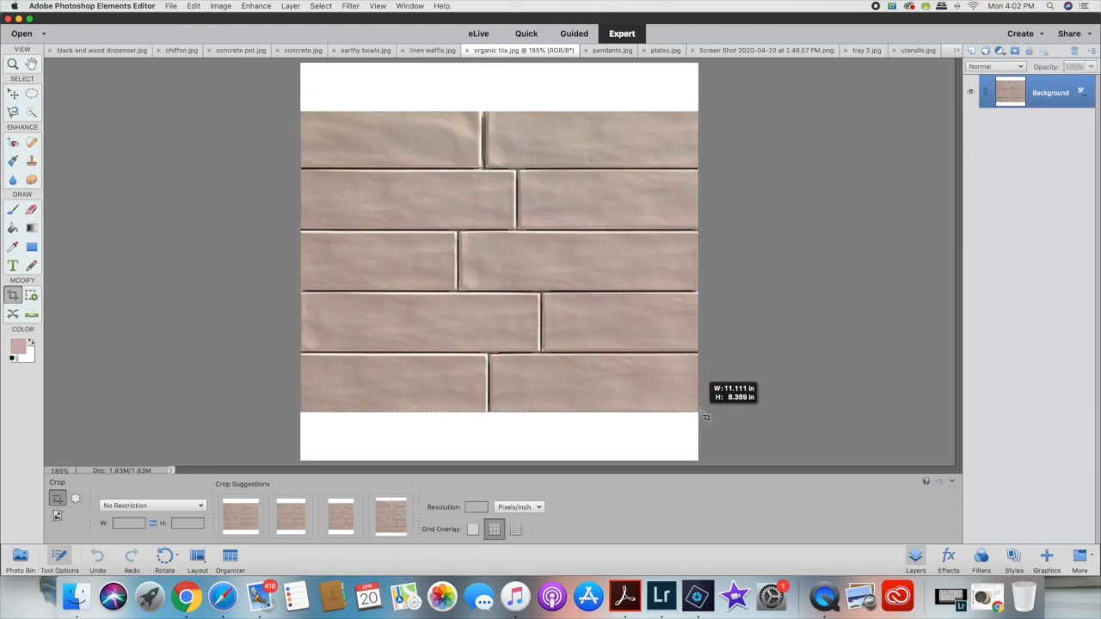
{"action": "left_click", "coordinate": [661, 421]}
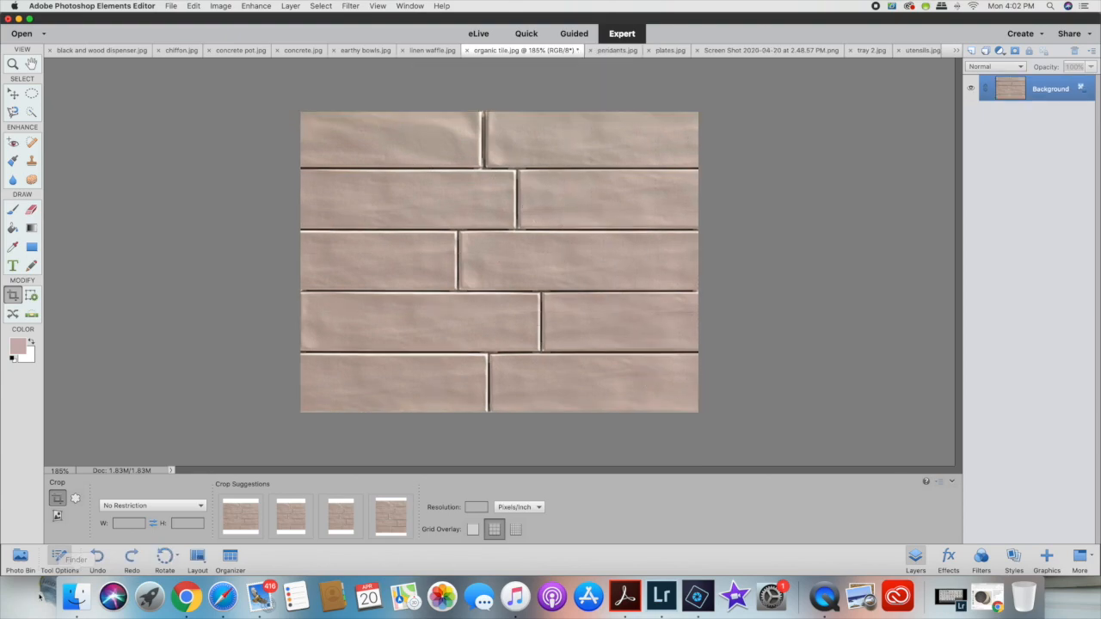
Add the cropped tile image to the design board, tucked behind the lower-right corner of the sink photo
{"action": "left_click", "coordinate": [19, 558]}
{"action": "scroll", "coordinate": [431, 525], "scroll_direction": "down", "scroll_amount": 2}
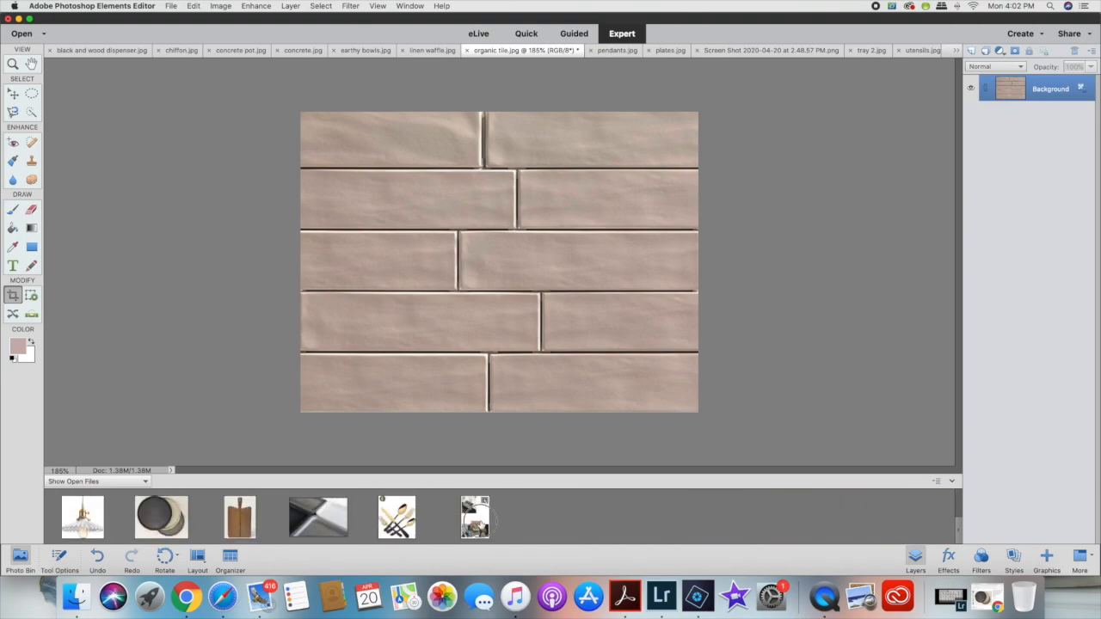
{"action": "left_click", "coordinate": [475, 517]}
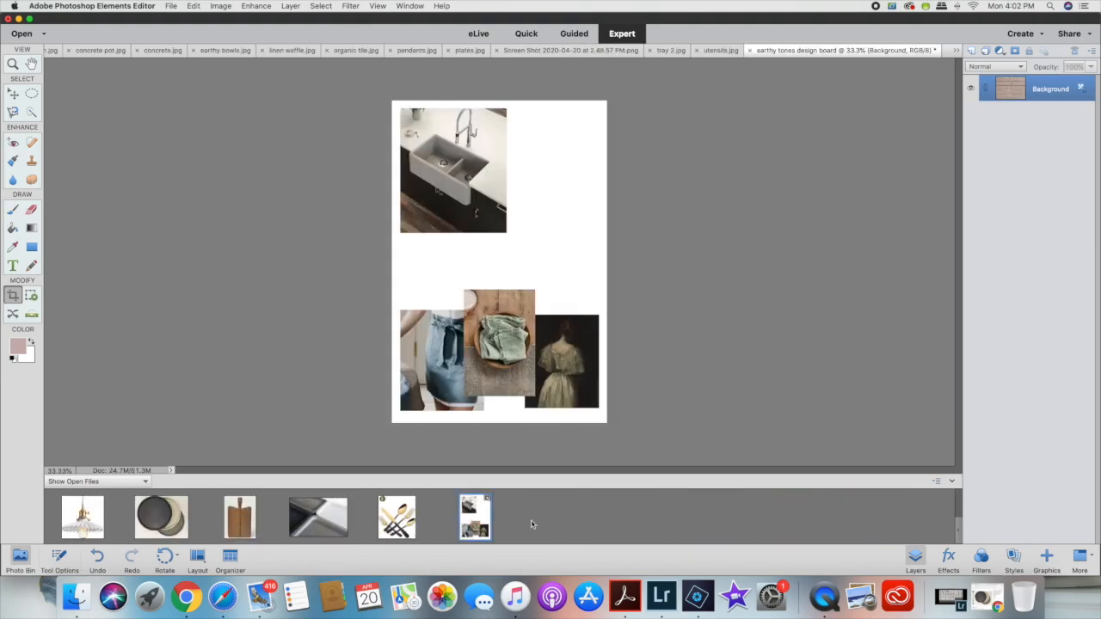
{"action": "left_click_drag", "start_coordinate": [869, 522], "coordinate": [562, 194]}
{"action": "key", "text": "v"}
{"action": "left_click", "coordinate": [521, 270]}
{"action": "left_click", "coordinate": [189, 392]}
Crop the concrete pot.jpg image closely around the potted olive tree
{"action": "left_click", "coordinate": [24, 557]}
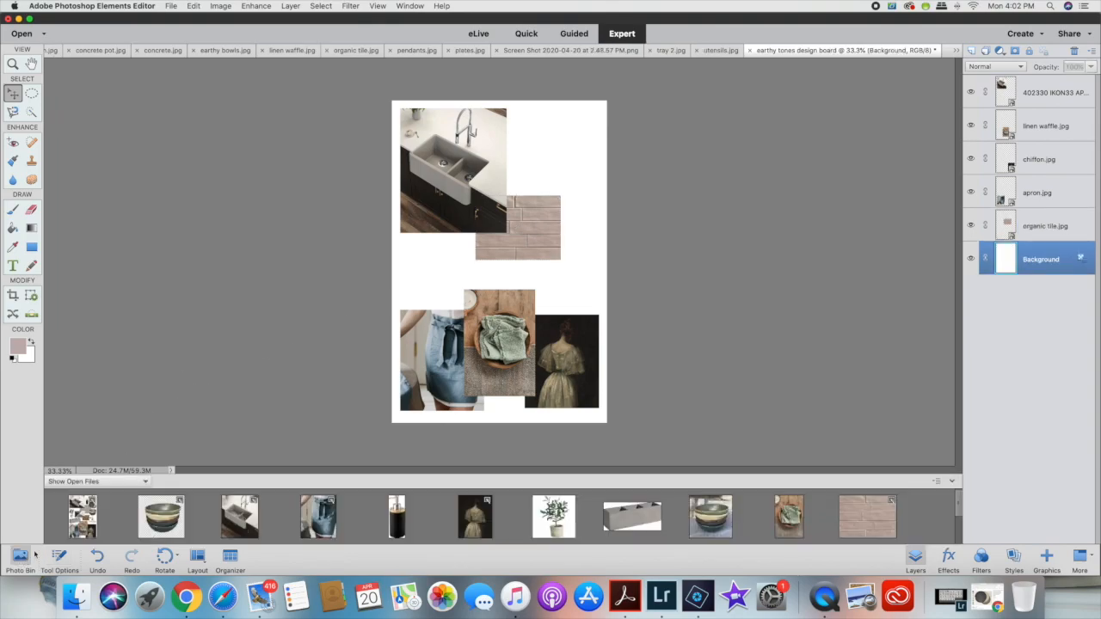
{"action": "left_click", "coordinate": [554, 516]}
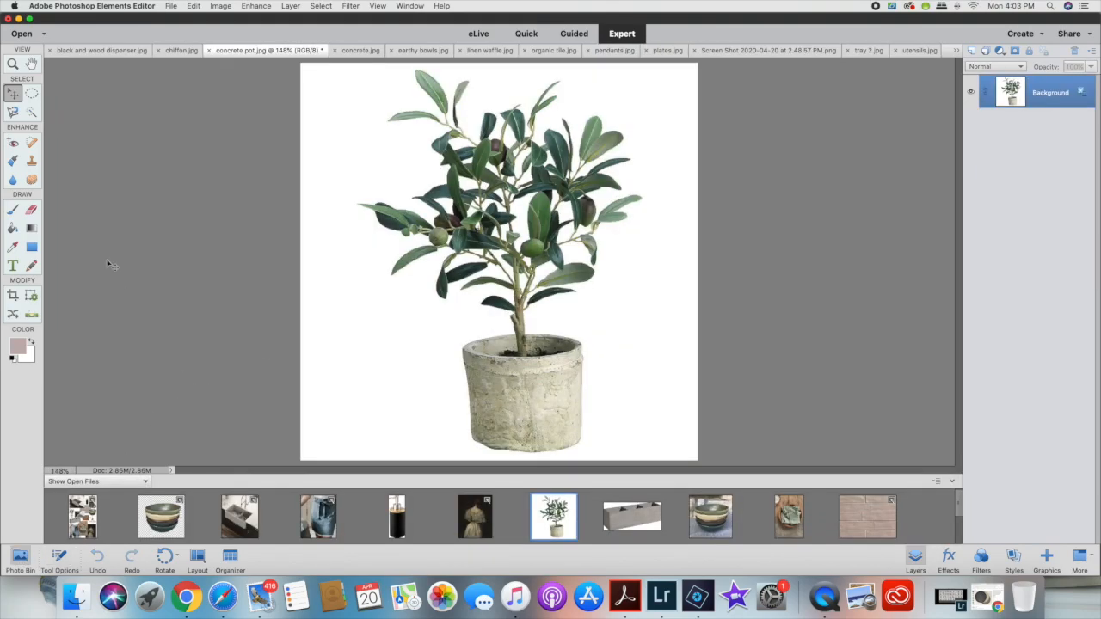
{"action": "left_click", "coordinate": [12, 298]}
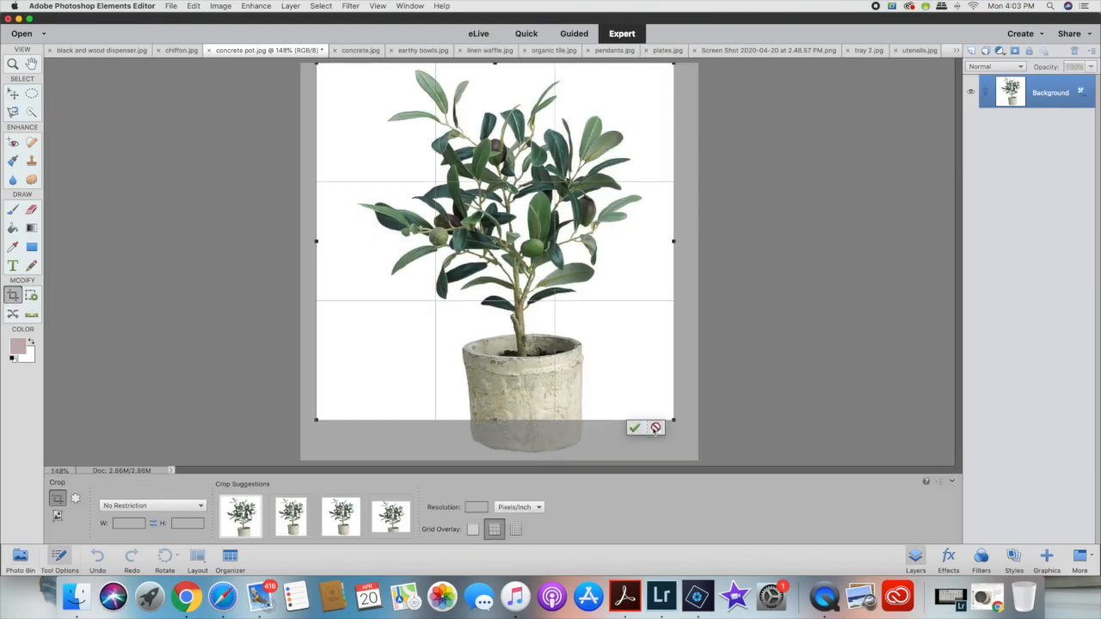
{"action": "left_click_drag", "start_coordinate": [353, 69], "coordinate": [645, 463]}
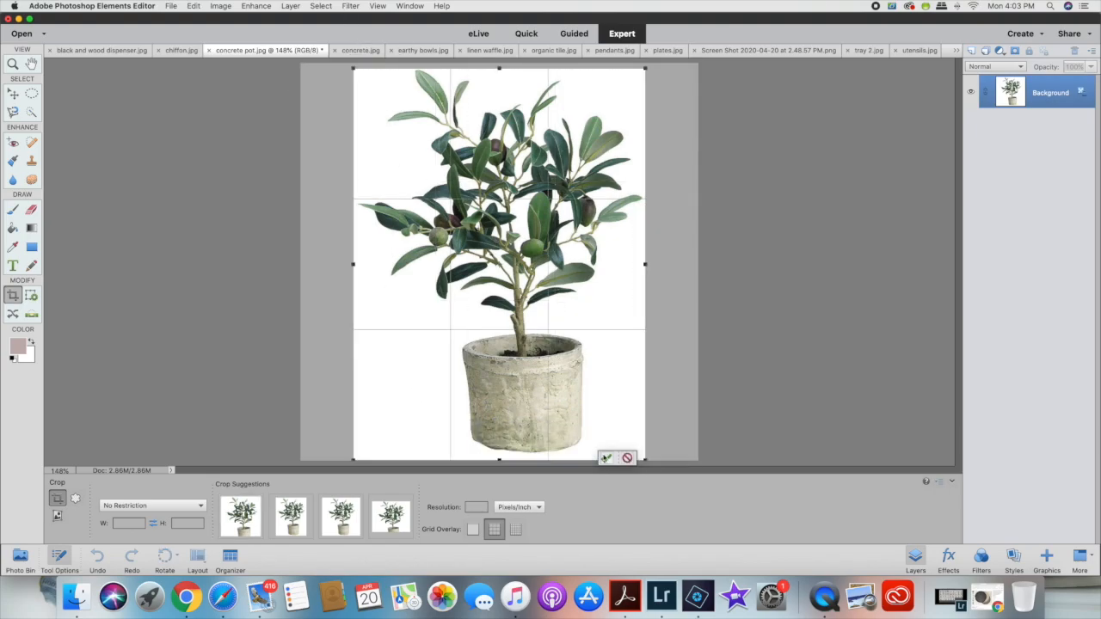
{"action": "left_click", "coordinate": [608, 457]}
Add the cropped olive tree to the design board at the page's left edge, between the sink and apron photos
{"action": "left_click", "coordinate": [20, 560]}
{"action": "scroll", "coordinate": [294, 520], "scroll_direction": "down", "scroll_amount": 2}
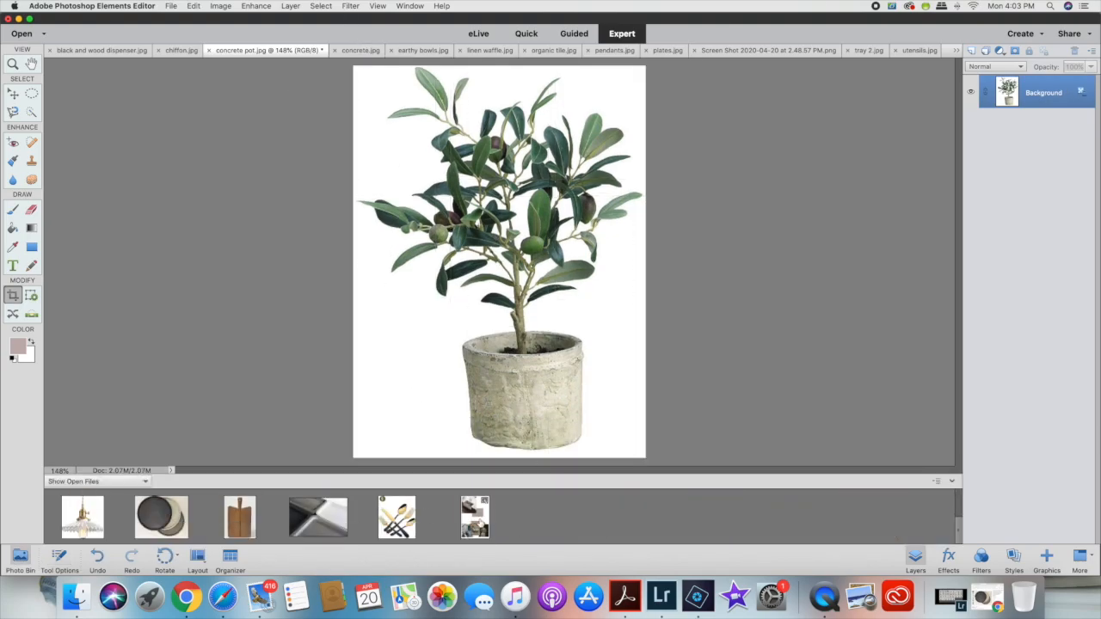
{"action": "double_click", "coordinate": [475, 518]}
{"action": "scroll", "coordinate": [522, 526], "scroll_direction": "up", "scroll_amount": 3}
{"action": "left_click_drag", "start_coordinate": [551, 529], "coordinate": [434, 258]}
{"action": "key", "text": "v"}
{"action": "left_click_drag", "start_coordinate": [422, 263], "coordinate": [421, 263]}
{"action": "left_click", "coordinate": [401, 311]}
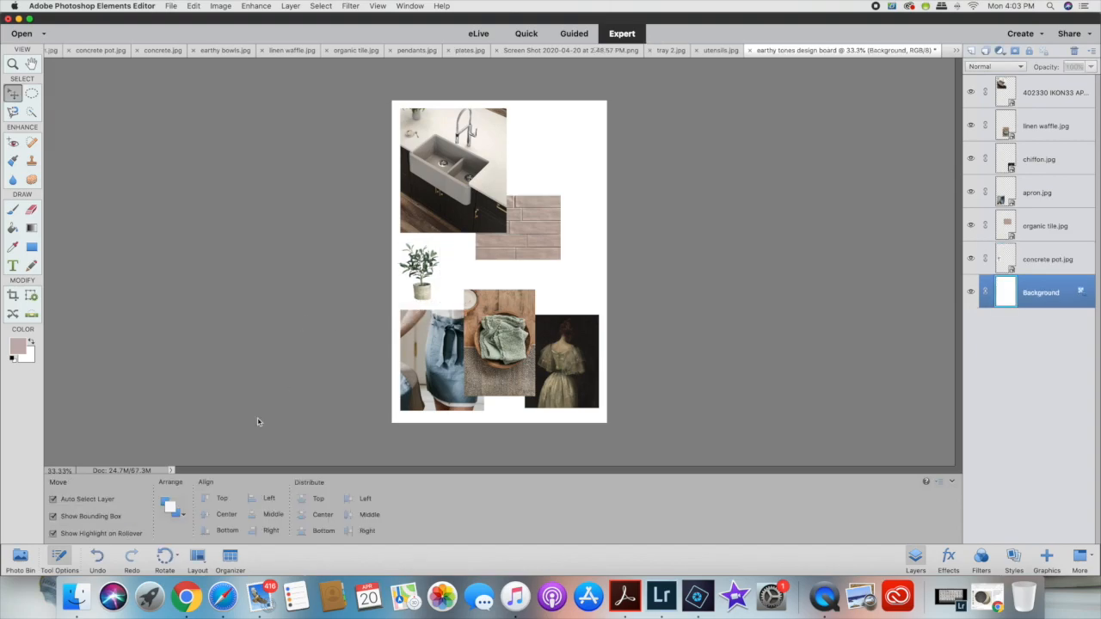
Add the black and wood dispenser image to the design board, directly right of the sink photo
{"action": "left_click", "coordinate": [23, 558]}
{"action": "left_click_drag", "start_coordinate": [395, 518], "coordinate": [532, 193]}
{"action": "left_click_drag", "start_coordinate": [501, 272], "coordinate": [526, 157]}
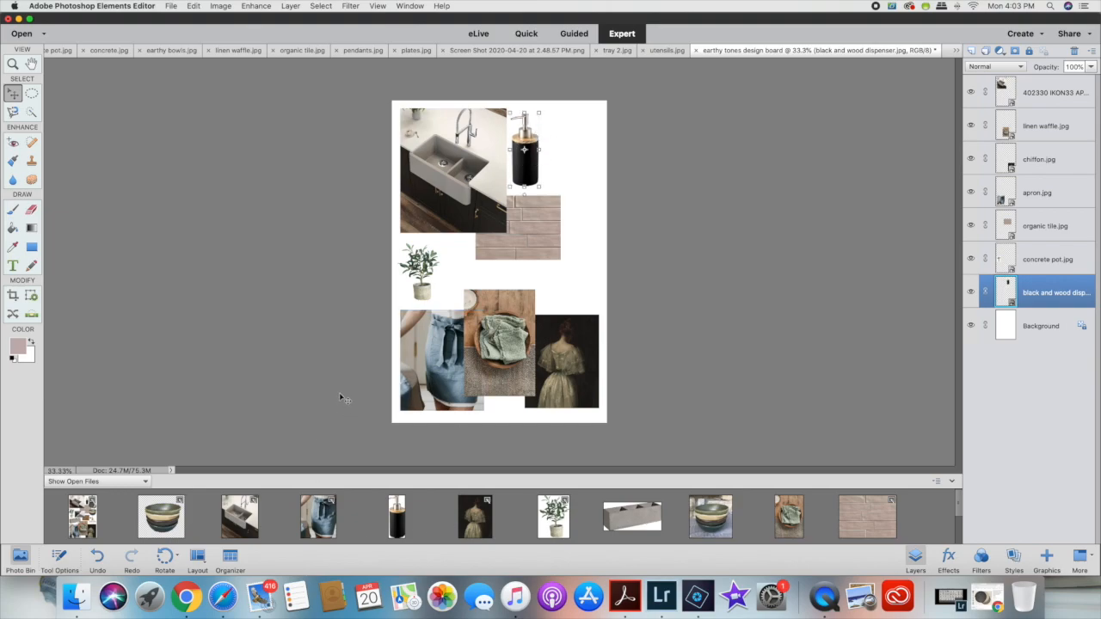
Add the concrete planter image to the design board and shrink it to fit just above the apron photo
{"action": "left_click_drag", "start_coordinate": [632, 516], "coordinate": [433, 297]}
{"action": "left_click_drag", "start_coordinate": [568, 228], "coordinate": [459, 281]}
{"action": "left_click_drag", "start_coordinate": [446, 290], "coordinate": [430, 234]}
{"action": "left_click", "coordinate": [415, 311]}
Scale the olive tree to about 68%, shift the concrete planter closer to the apron, and enlarge the tree to about 109%
{"action": "left_click", "coordinate": [417, 268]}
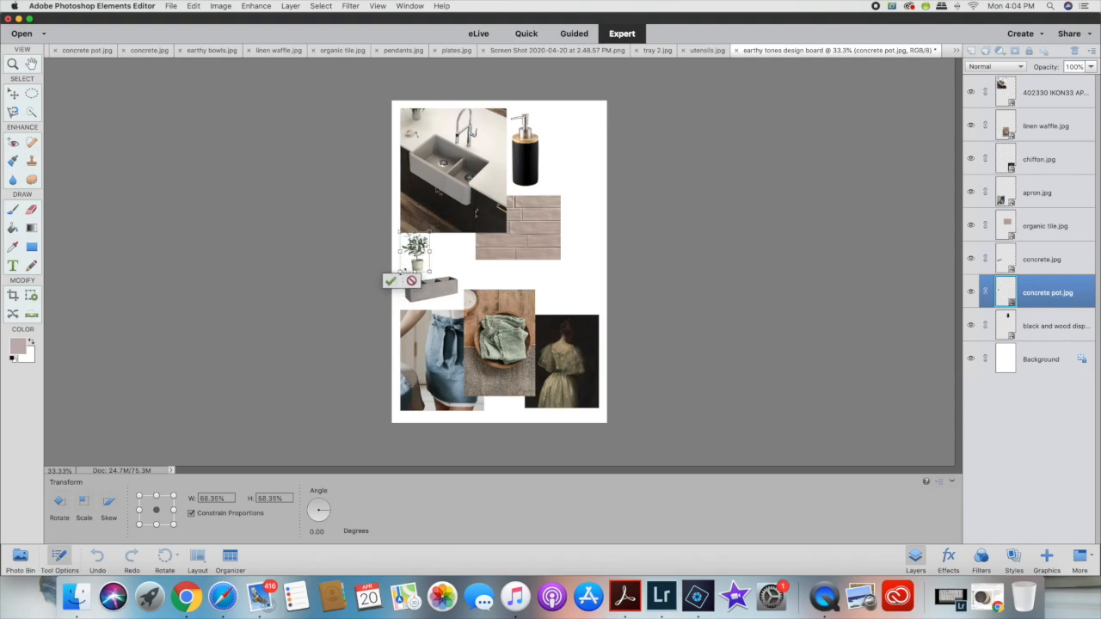
{"action": "left_click", "coordinate": [390, 280]}
{"action": "left_click", "coordinate": [362, 312]}
{"action": "left_click_drag", "start_coordinate": [426, 296], "coordinate": [426, 306]}
{"action": "left_click_drag", "start_coordinate": [419, 261], "coordinate": [420, 264]}
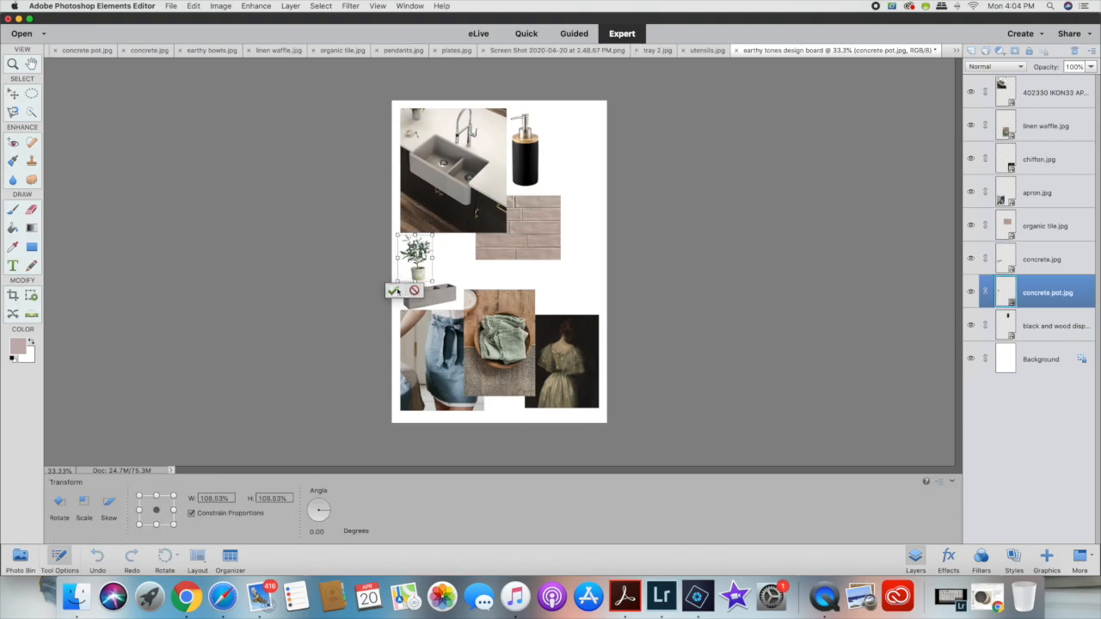
{"action": "left_click", "coordinate": [301, 337]}
Place the tray 2.jpg photo near the page centre and bring its layer to the front, above the tile image
{"action": "left_click", "coordinate": [20, 559]}
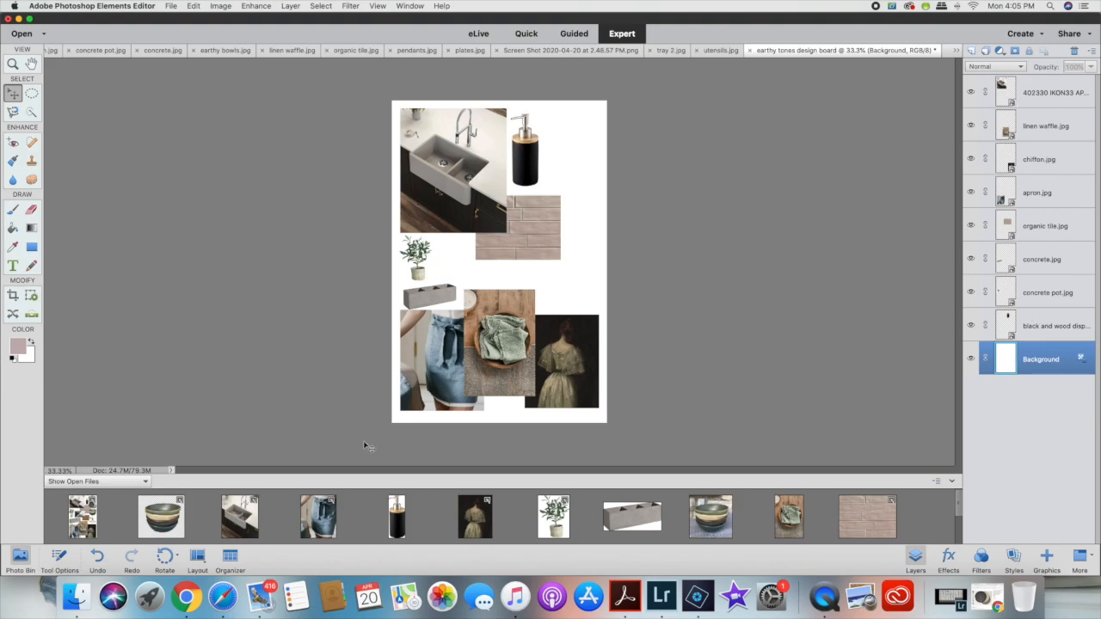
{"action": "scroll", "coordinate": [339, 516], "scroll_direction": "down", "scroll_amount": 2}
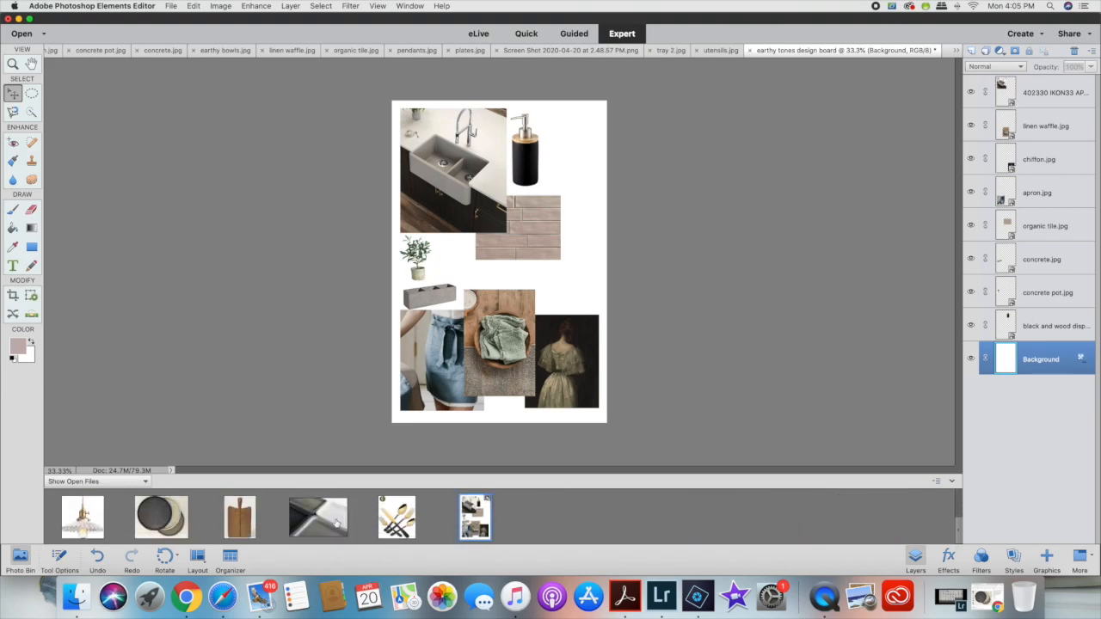
{"action": "left_click_drag", "start_coordinate": [318, 530], "coordinate": [542, 231]}
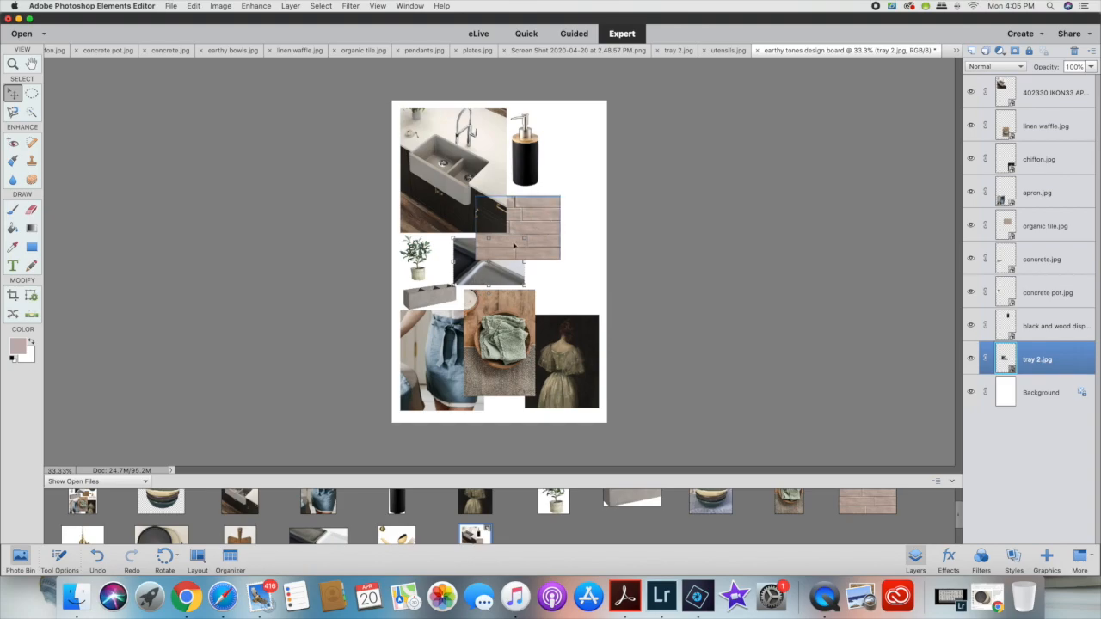
{"action": "left_click_drag", "start_coordinate": [1039, 366], "coordinate": [1039, 93]}
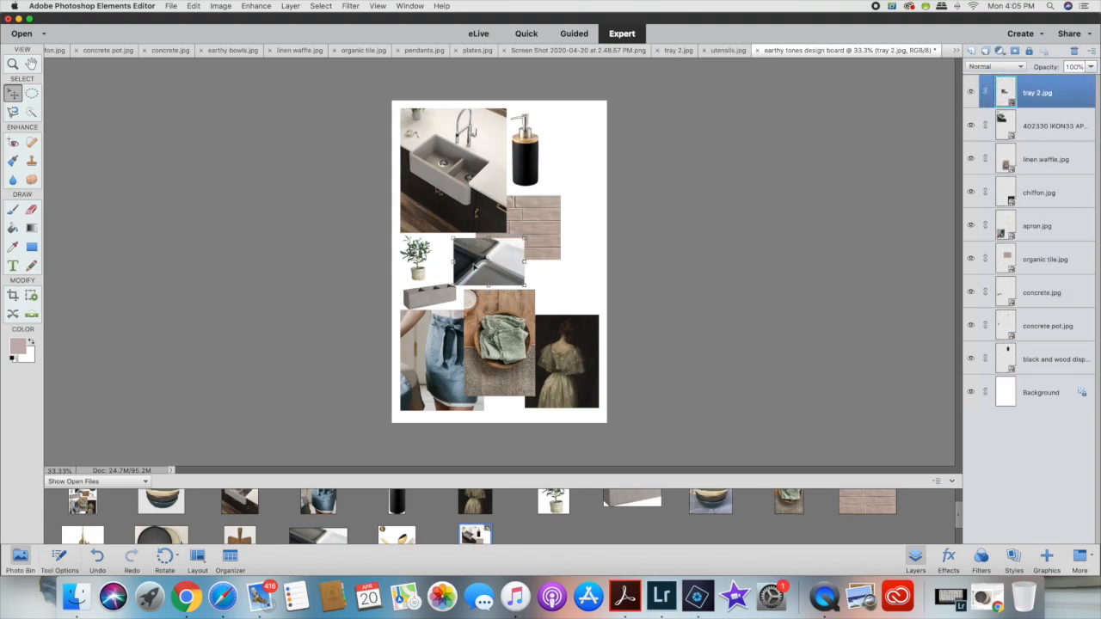
Shrink the tray photo slightly and nudge the linen waffle photo down to widen the gap between them
{"action": "left_click_drag", "start_coordinate": [524, 238], "coordinate": [496, 253]}
{"action": "left_click", "coordinate": [479, 295]}
{"action": "left_click", "coordinate": [695, 271]}
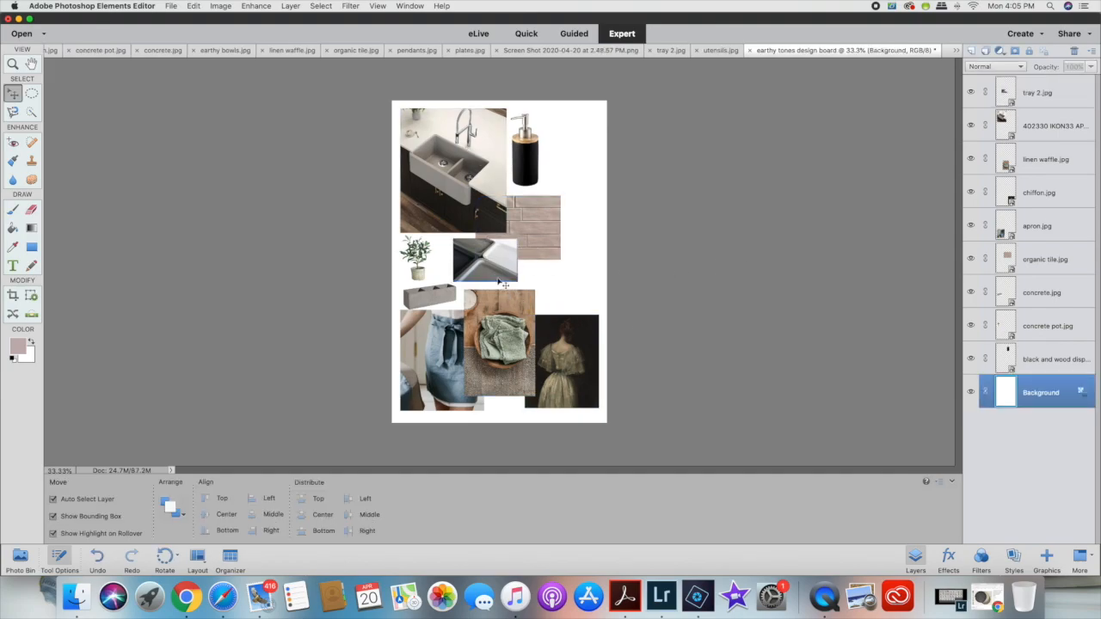
{"action": "left_click_drag", "start_coordinate": [510, 341], "coordinate": [510, 341]}
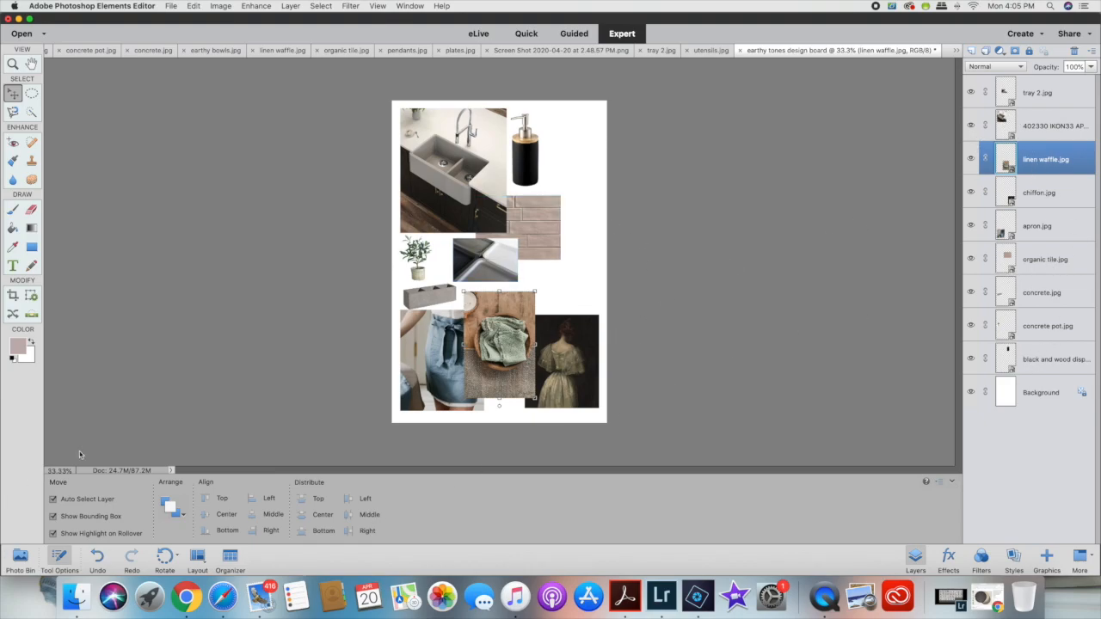
Crop the utensils.jpg image to the cutlery, cutting off the gold 20 pcs badge
{"action": "left_click", "coordinate": [20, 558]}
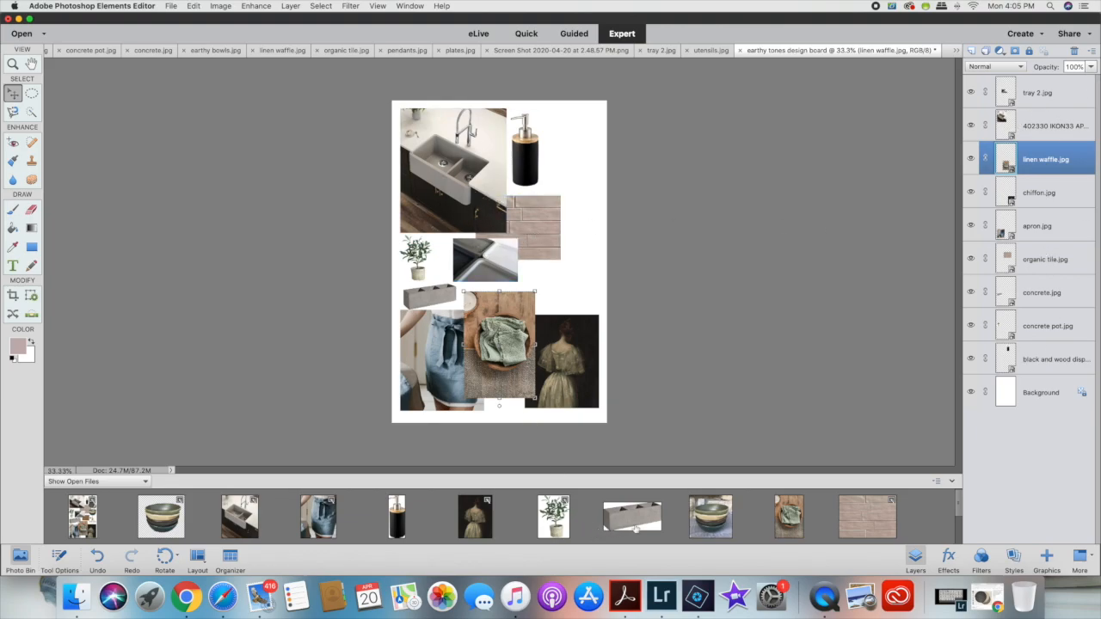
{"action": "scroll", "coordinate": [432, 525], "scroll_direction": "down", "scroll_amount": 1}
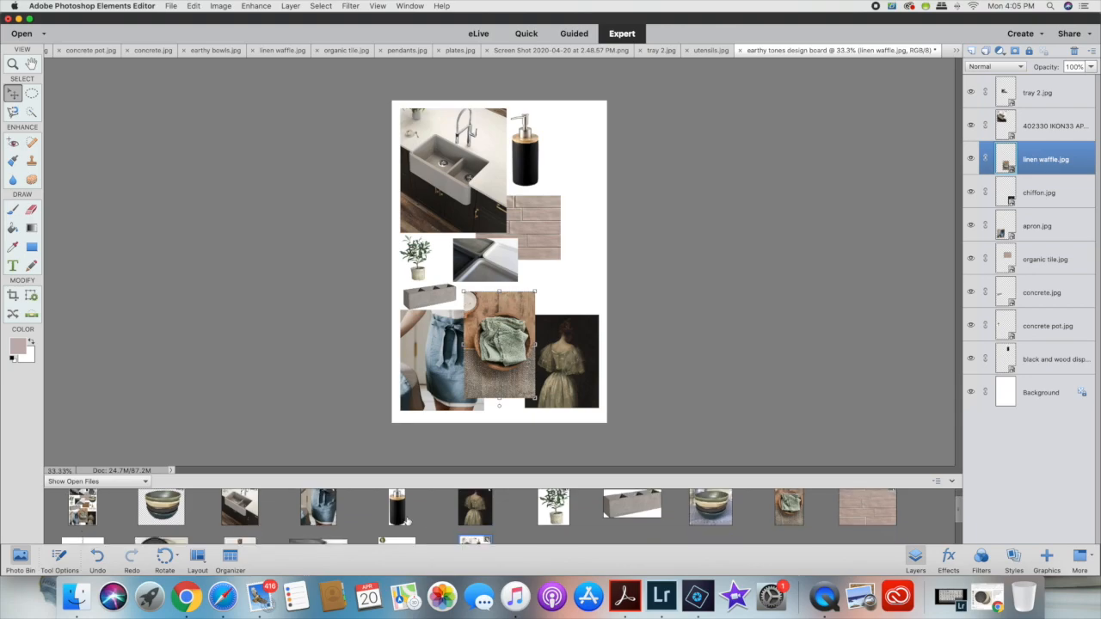
{"action": "scroll", "coordinate": [408, 521], "scroll_direction": "down", "scroll_amount": 2}
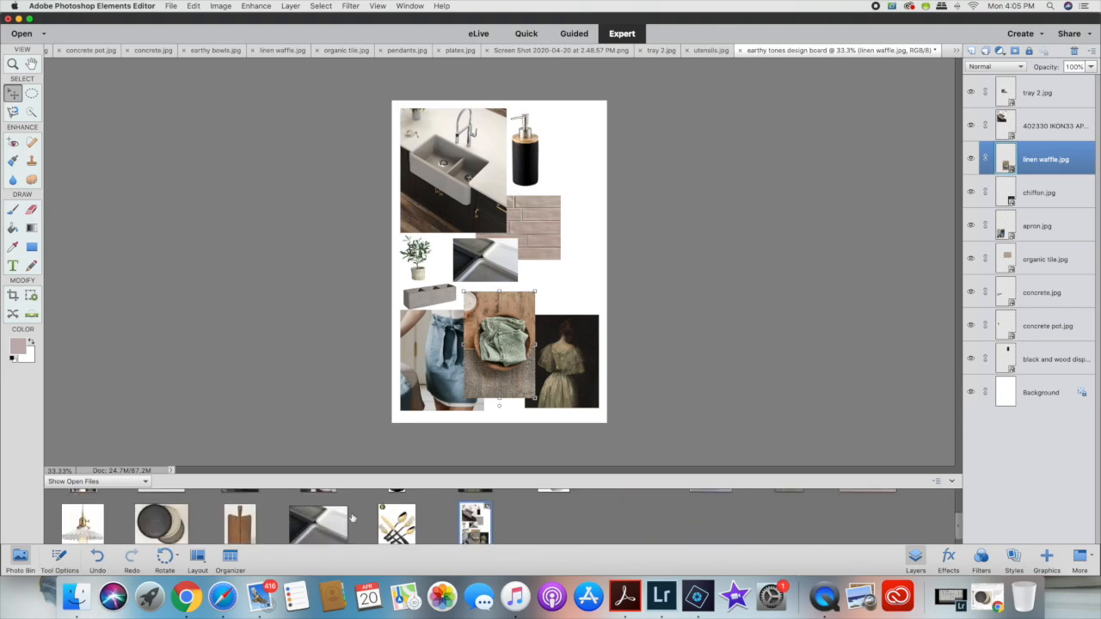
{"action": "scroll", "coordinate": [353, 519], "scroll_direction": "up", "scroll_amount": 1}
{"action": "left_click", "coordinate": [398, 521]}
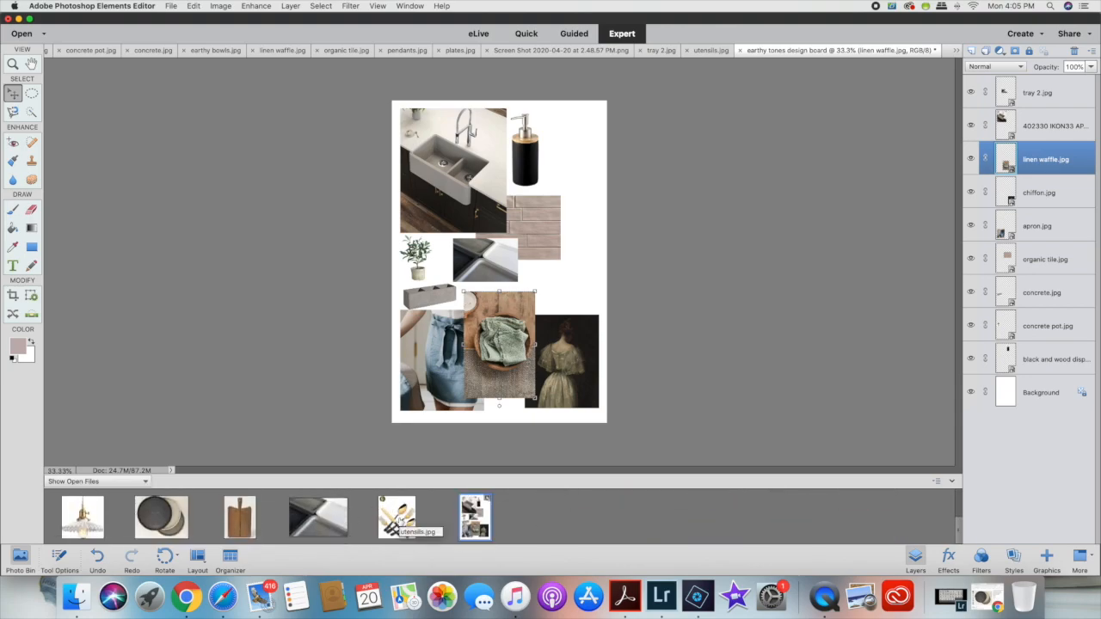
{"action": "key", "text": "c"}
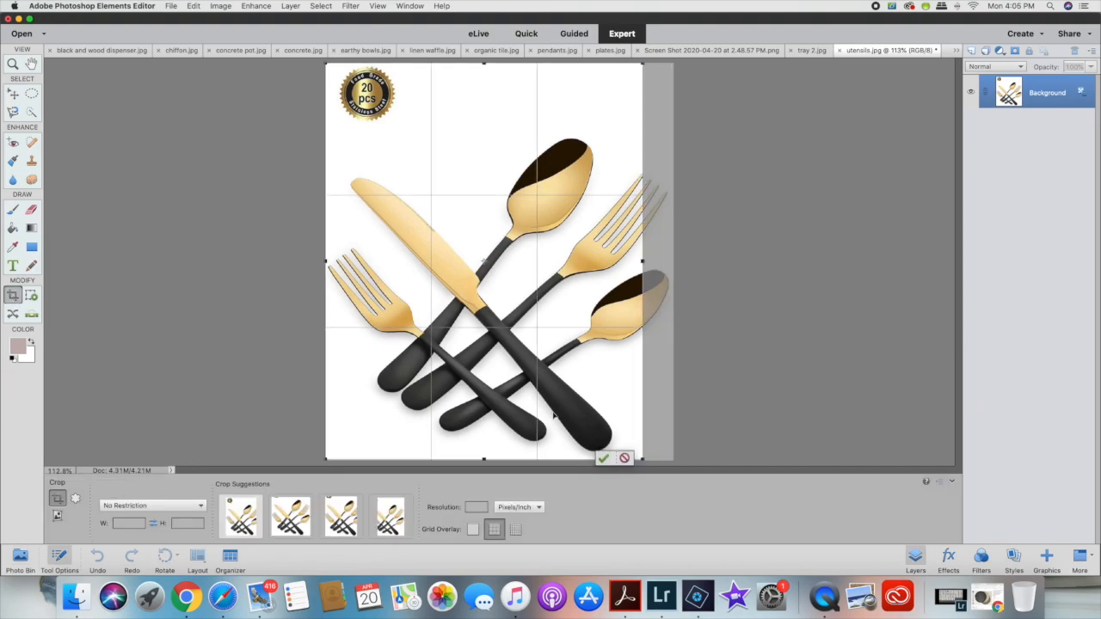
{"action": "left_click_drag", "start_coordinate": [336, 123], "coordinate": [673, 460]}
{"action": "key", "text": "Return"}
Add the cropped cutlery to the design board, shrink it and place it in the page's upper-right corner
{"action": "left_click", "coordinate": [20, 558]}
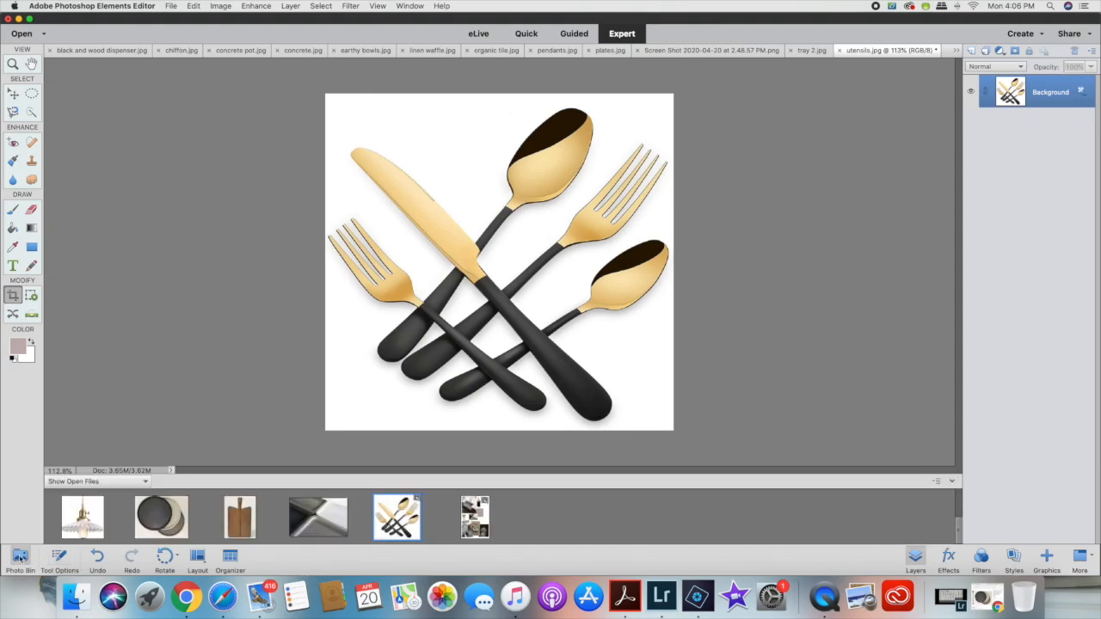
{"action": "double_click", "coordinate": [475, 517]}
{"action": "left_click_drag", "start_coordinate": [399, 527], "coordinate": [561, 157]}
{"action": "left_click", "coordinate": [13, 95]}
{"action": "left_click_drag", "start_coordinate": [537, 269], "coordinate": [591, 156]}
{"action": "left_click_drag", "start_coordinate": [500, 101], "coordinate": [546, 144]}
{"action": "left_click_drag", "start_coordinate": [583, 175], "coordinate": [581, 137]}
{"action": "left_click", "coordinate": [563, 210]}
{"action": "left_click", "coordinate": [728, 263]}
Add the pendants.jpg light to the design board, shrink it and place it just above the chiffon painting
{"action": "left_click", "coordinate": [21, 559]}
{"action": "left_click_drag", "start_coordinate": [82, 531], "coordinate": [554, 280]}
{"action": "left_click_drag", "start_coordinate": [452, 213], "coordinate": [484, 245]}
{"action": "left_click_drag", "start_coordinate": [524, 285], "coordinate": [583, 284]}
{"action": "left_click_drag", "start_coordinate": [606, 245], "coordinate": [584, 285]}
{"action": "left_click", "coordinate": [559, 318]}
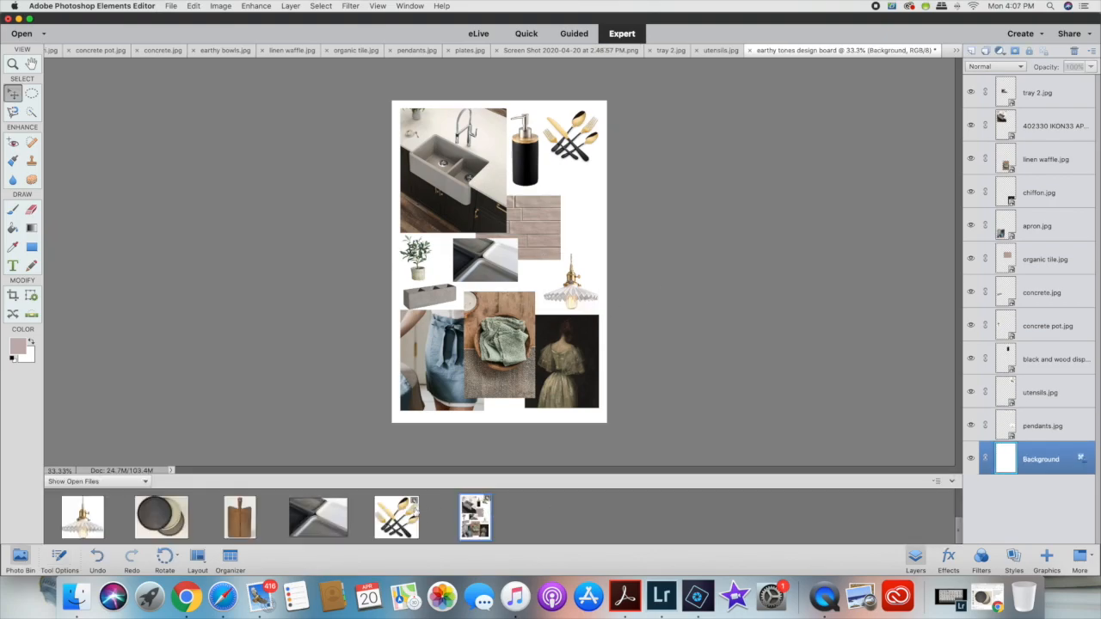
Try the cutting board photo above the chiffon painting at about 71% size, and remove it from the design board
{"action": "left_click", "coordinate": [237, 517]}
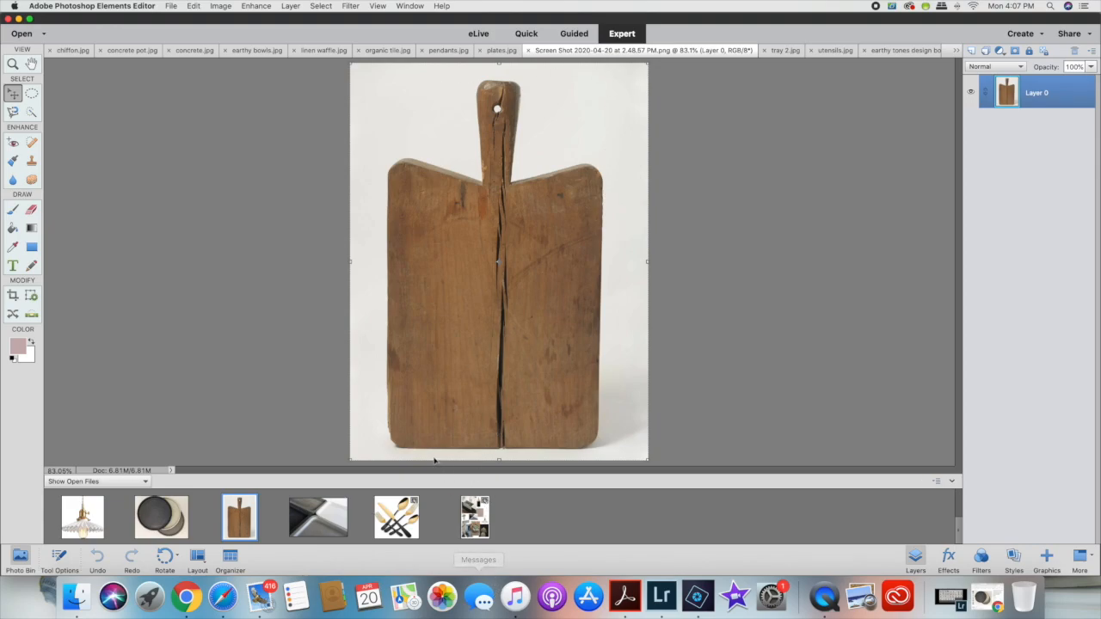
{"action": "left_click", "coordinate": [475, 516]}
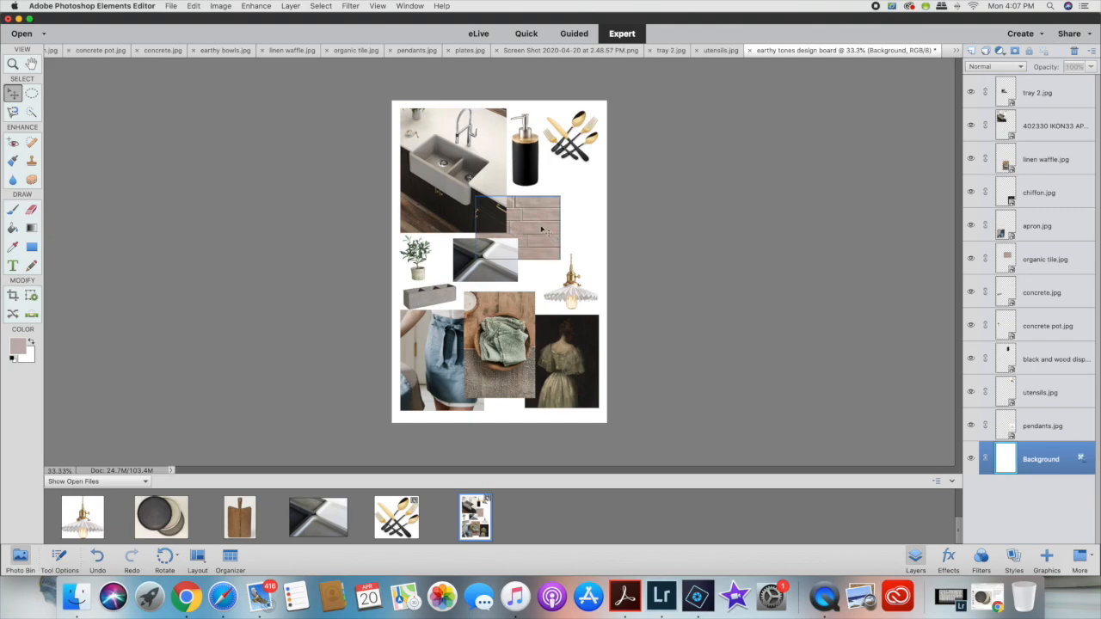
{"action": "left_click_drag", "start_coordinate": [533, 319], "coordinate": [533, 318]}
{"action": "left_click_drag", "start_coordinate": [538, 304], "coordinate": [585, 292]}
{"action": "left_click_drag", "start_coordinate": [487, 170], "coordinate": [522, 218]}
{"action": "left_click_drag", "start_coordinate": [565, 263], "coordinate": [560, 234]}
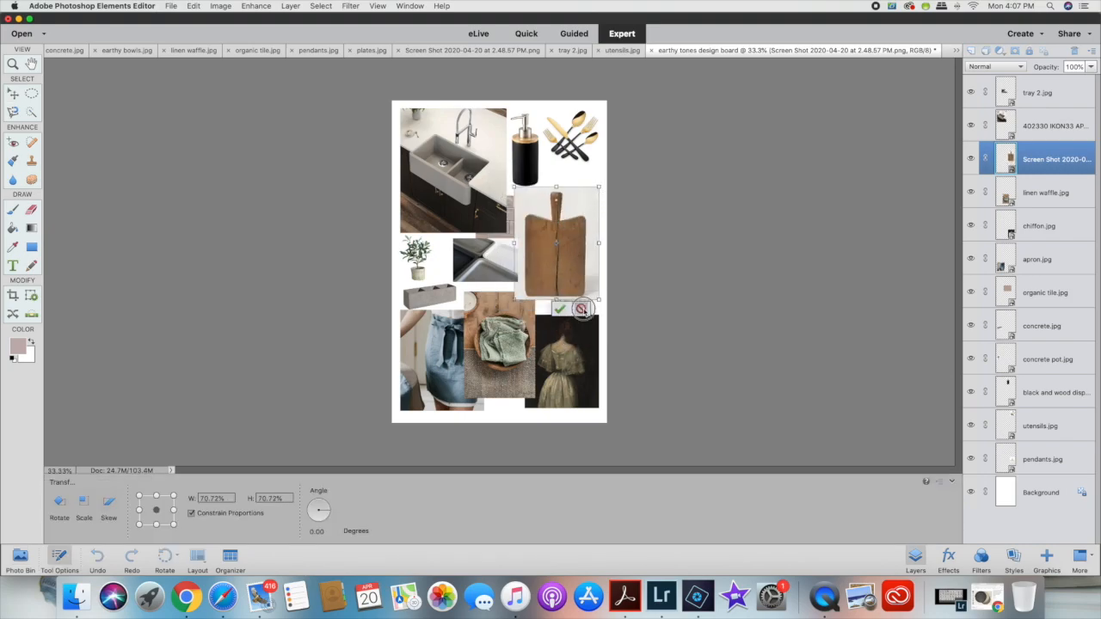
{"action": "left_click", "coordinate": [582, 309]}
{"action": "key", "text": "BackSpace"}
{"action": "left_click", "coordinate": [643, 203]}
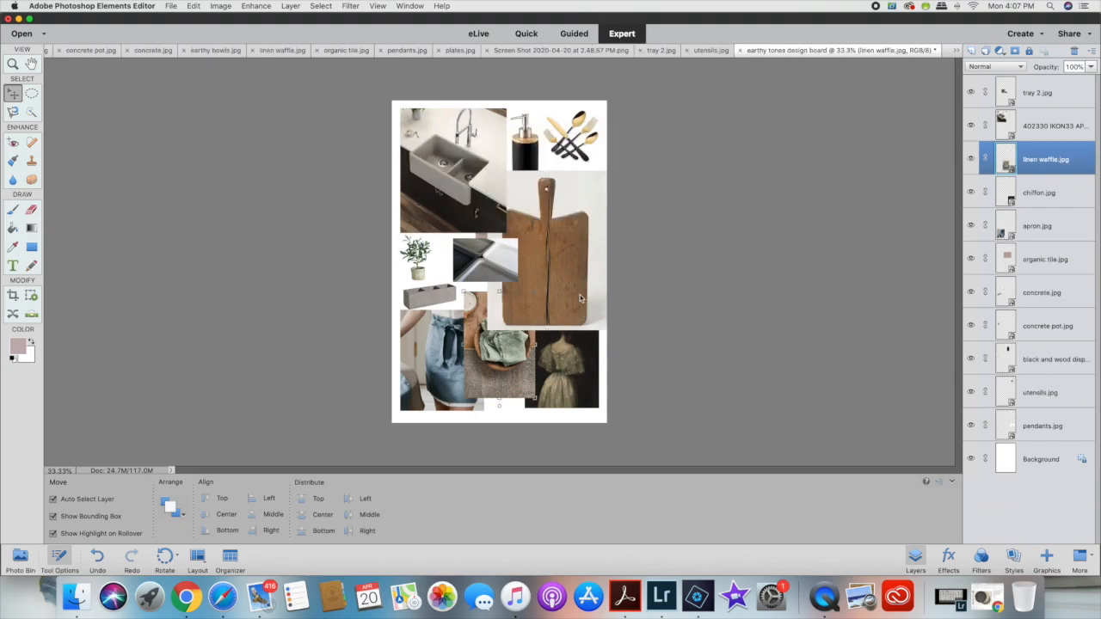
Open the cutting board screenshot and get the Quick Selection tool ready with a larger brush
{"action": "left_click", "coordinate": [21, 557]}
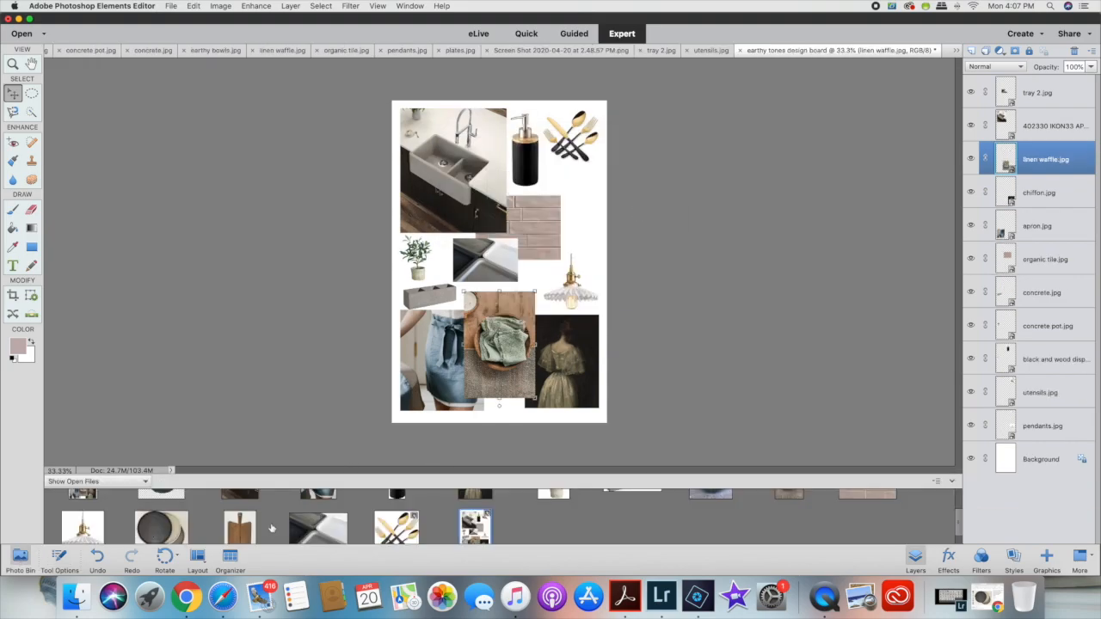
{"action": "left_click", "coordinate": [240, 527]}
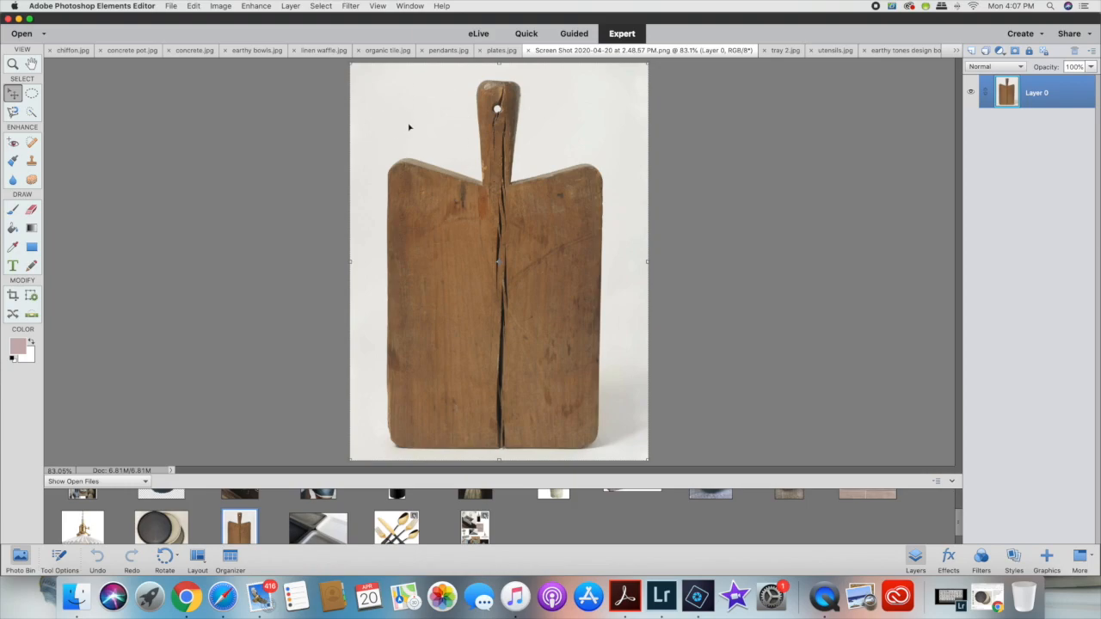
{"action": "left_click", "coordinate": [32, 113]}
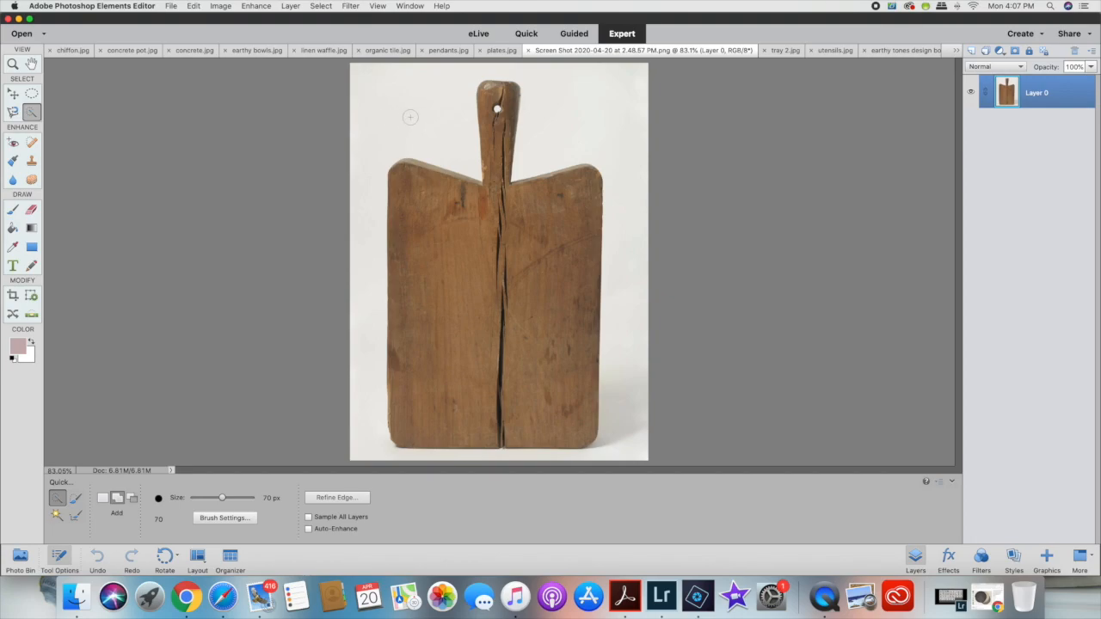
{"action": "key", "text": "bracketright"}
{"action": "key", "text": "bracketright"}
{"action": "key", "text": "bracketright"}
{"action": "left_click", "coordinate": [19, 558]}
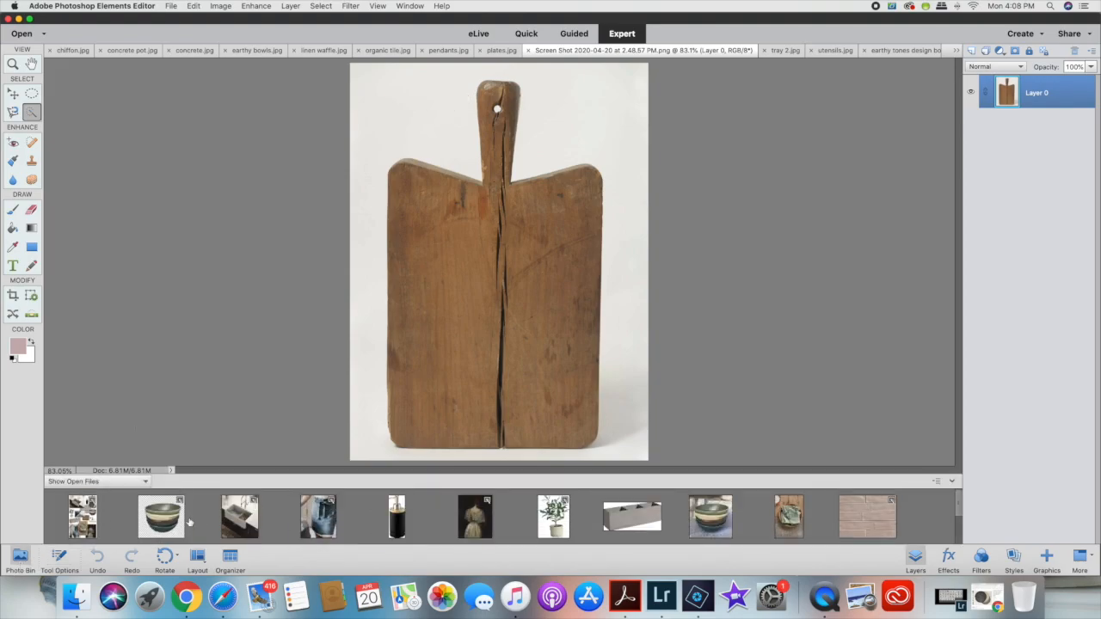
{"action": "double_click", "coordinate": [554, 517]}
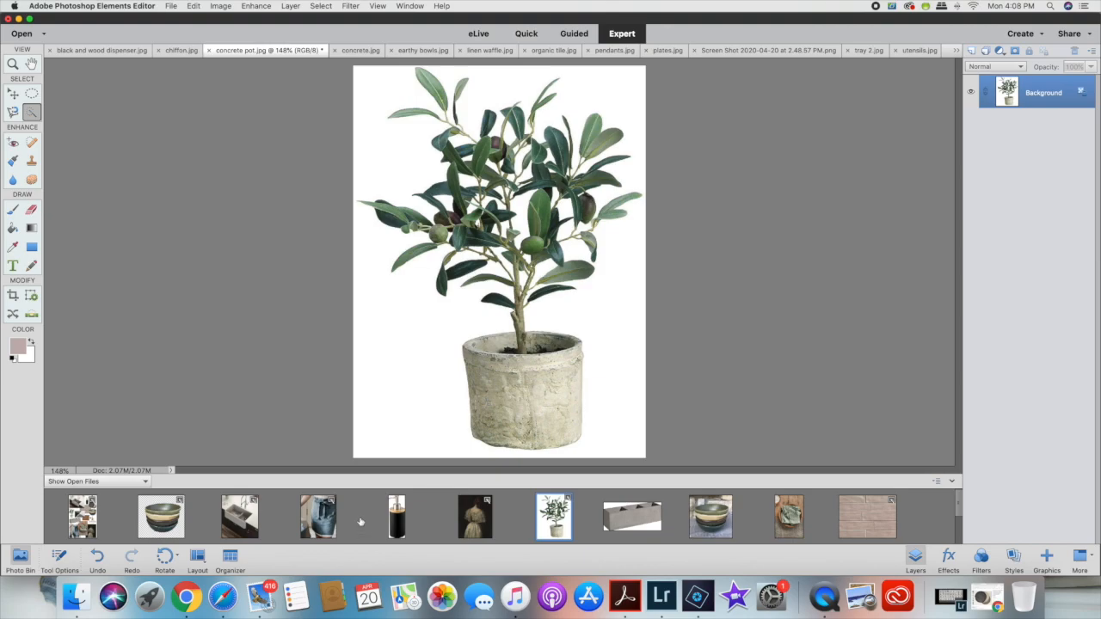
{"action": "scroll", "coordinate": [360, 522], "scroll_direction": "down", "scroll_amount": 2}
Quick-select the wooden cutting board in its screenshot image and hide its background with a Reveal Selection layer mask
{"action": "left_click", "coordinate": [250, 533]}
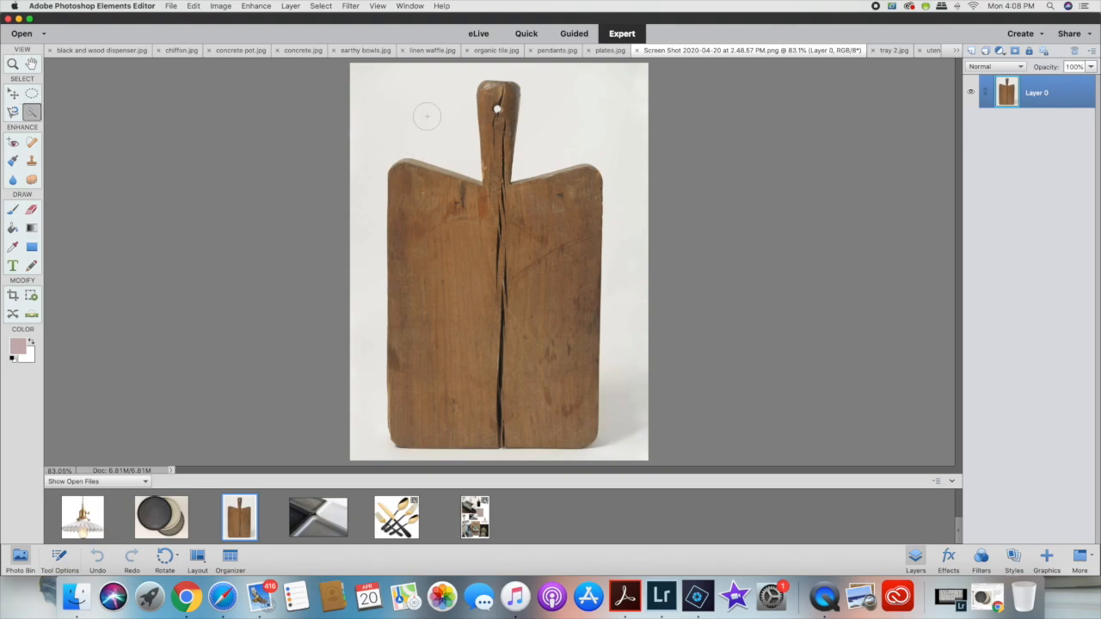
{"action": "mouse_move", "coordinate": [422, 177]}
{"action": "left_mouse_down"}
{"action": "mouse_move", "coordinate": [487, 205]}
{"action": "mouse_move", "coordinate": [400, 211]}
{"action": "mouse_move", "coordinate": [409, 299]}
{"action": "mouse_move", "coordinate": [507, 323]}
{"action": "mouse_move", "coordinate": [550, 309]}
{"action": "mouse_move", "coordinate": [518, 348]}
{"action": "mouse_move", "coordinate": [519, 389]}
{"action": "mouse_move", "coordinate": [530, 344]}
{"action": "mouse_move", "coordinate": [494, 267]}
{"action": "mouse_move", "coordinate": [498, 148]}
{"action": "left_mouse_up"}
{"action": "left_click", "coordinate": [290, 6]}
{"action": "mouse_move", "coordinate": [332, 154]}
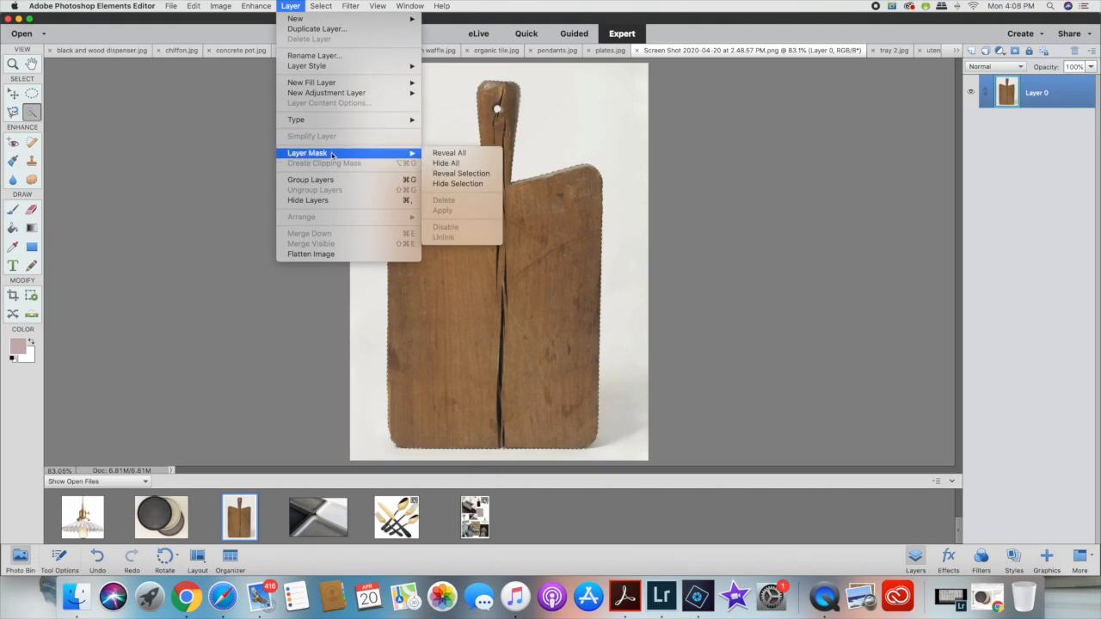
{"action": "left_click", "coordinate": [457, 176]}
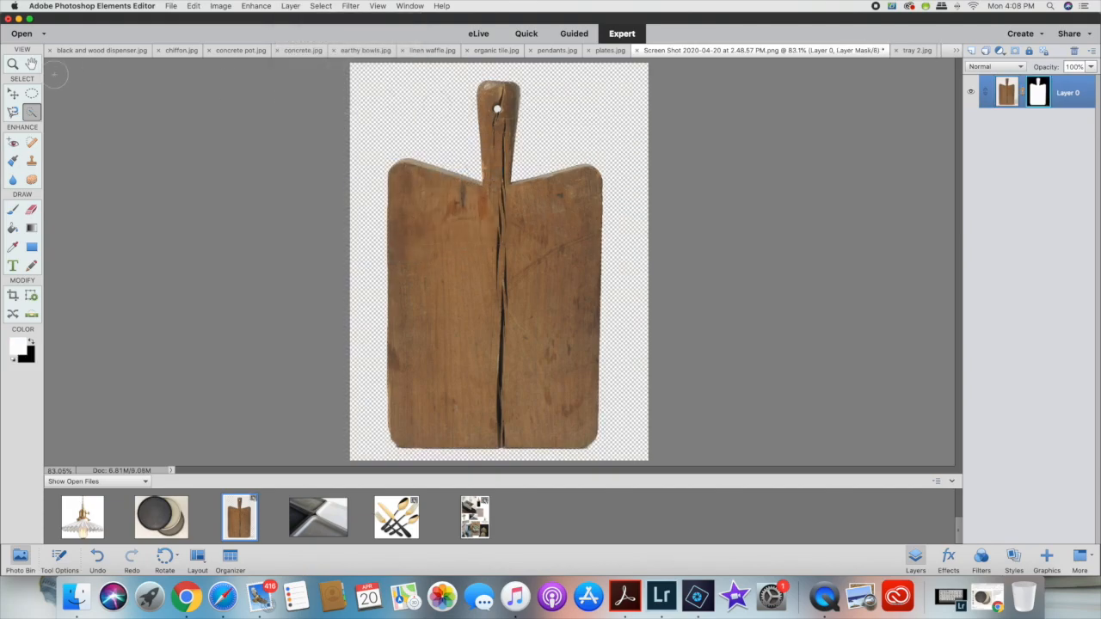
Add the masked cutting board to the design board, shrink it, turn its handle to the right and place it below the tiles
{"action": "left_click", "coordinate": [12, 93]}
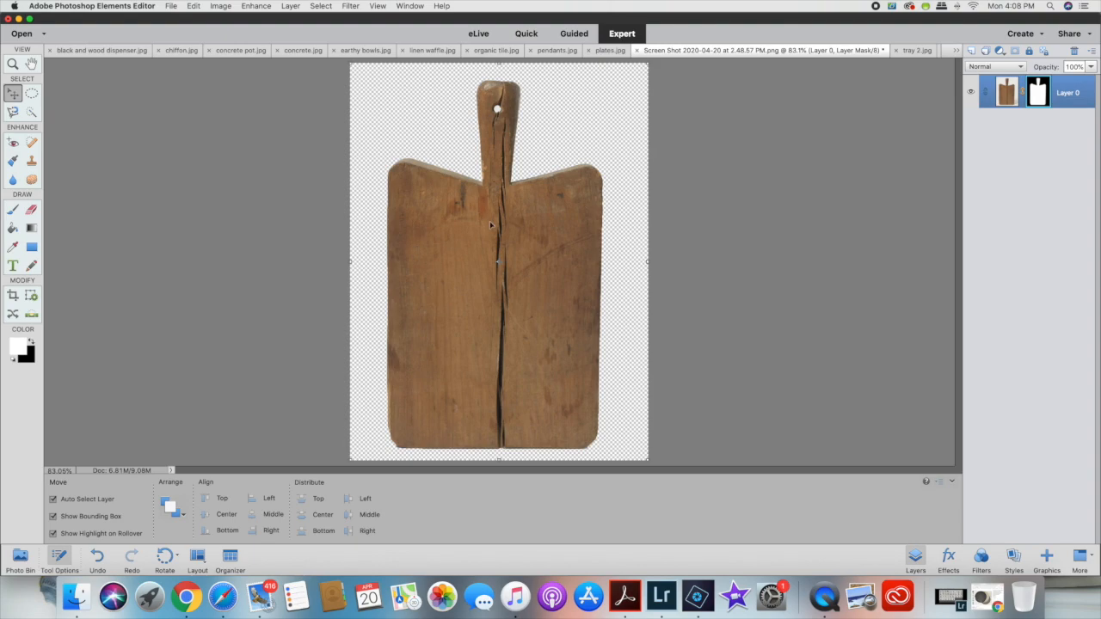
{"action": "left_click", "coordinate": [21, 559]}
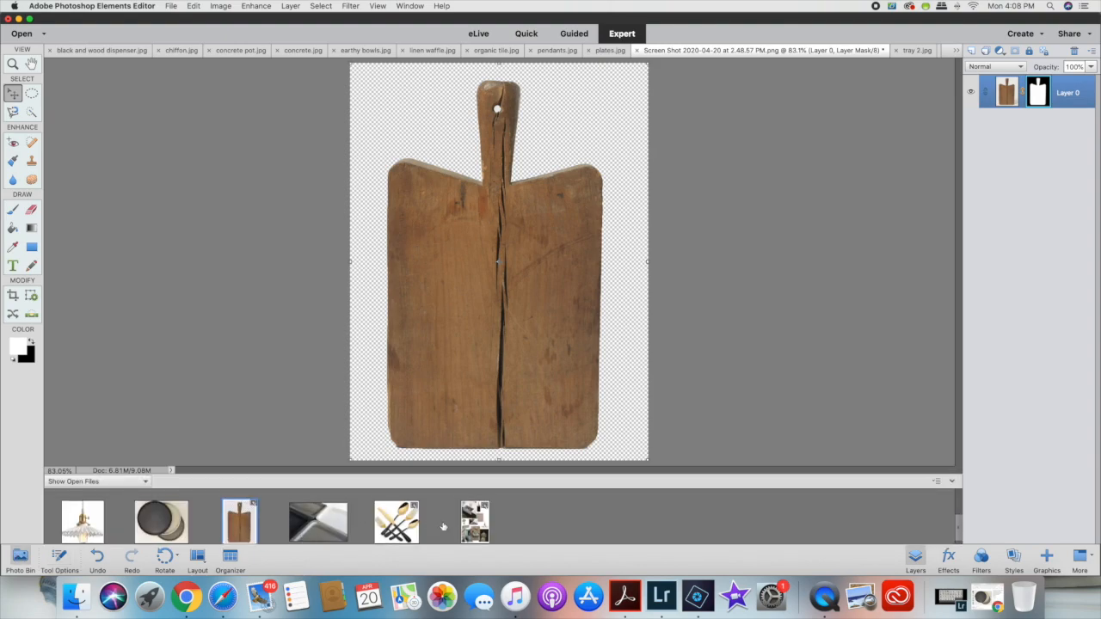
{"action": "left_click", "coordinate": [475, 522]}
{"action": "left_click_drag", "start_coordinate": [237, 524], "coordinate": [577, 210]}
{"action": "left_click_drag", "start_coordinate": [588, 159], "coordinate": [554, 214]}
{"action": "left_click_drag", "start_coordinate": [564, 261], "coordinate": [528, 297]}
{"action": "left_click_drag", "start_coordinate": [573, 235], "coordinate": [551, 276]}
{"action": "left_click", "coordinate": [503, 303]}
{"action": "left_click", "coordinate": [710, 248]}
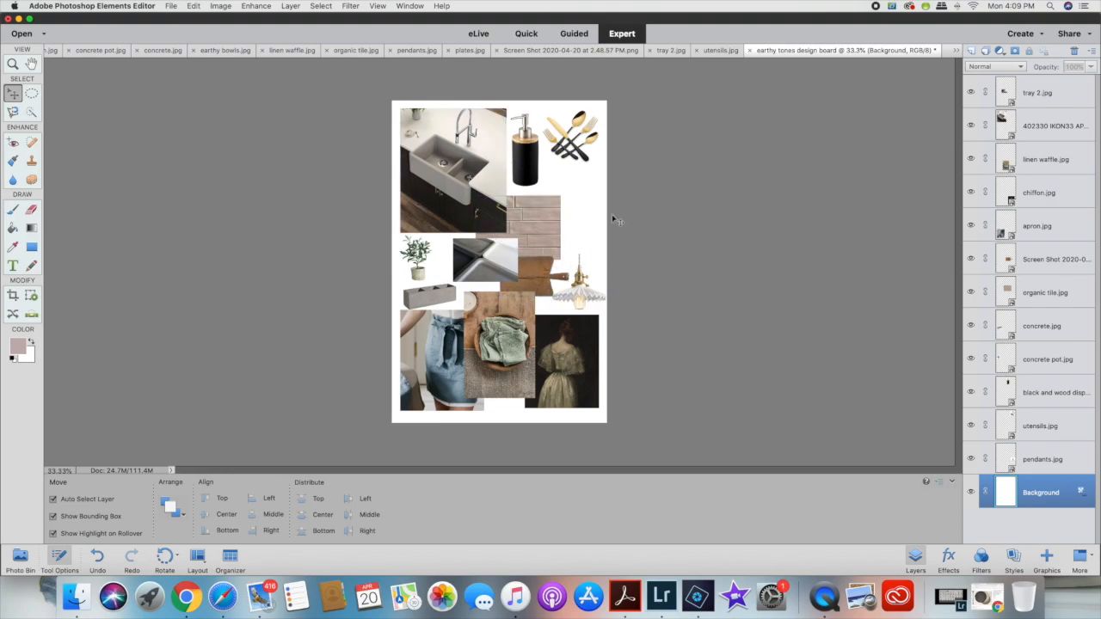
Select the three stacked plates in plates.jpg with the Quick Selection tool
{"action": "left_click", "coordinate": [21, 558]}
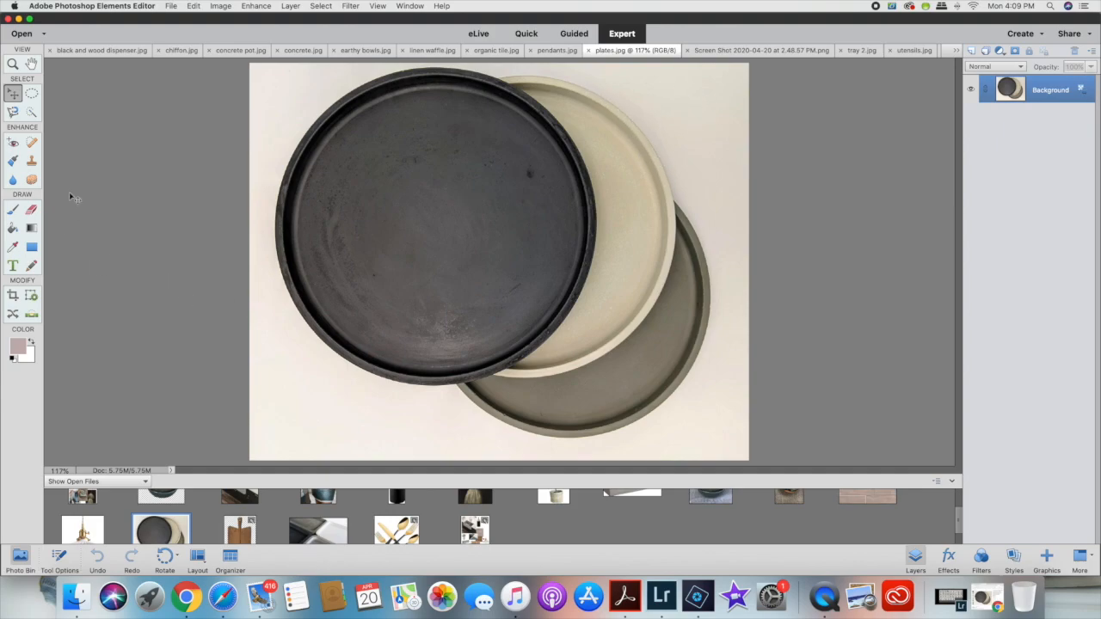
{"action": "left_click", "coordinate": [31, 112]}
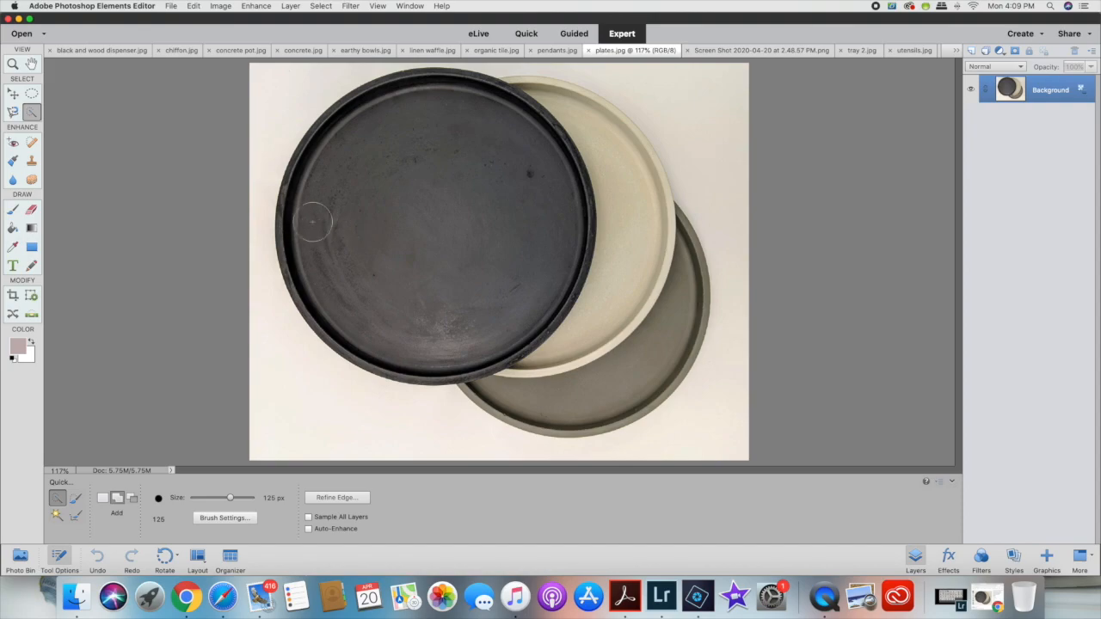
{"action": "mouse_move", "coordinate": [300, 221]}
{"action": "left_mouse_down"}
{"action": "mouse_move", "coordinate": [318, 161]}
{"action": "mouse_move", "coordinate": [379, 102]}
{"action": "left_mouse_up"}
{"action": "left_click_drag", "start_coordinate": [545, 115], "coordinate": [583, 116]}
{"action": "mouse_move", "coordinate": [614, 138]}
{"action": "left_mouse_down"}
{"action": "mouse_move", "coordinate": [643, 219]}
{"action": "mouse_move", "coordinate": [675, 249]}
{"action": "mouse_move", "coordinate": [655, 351]}
{"action": "left_mouse_up"}
Refine the edges of the plates selection in Subtract mode with a 45 px brush, and return to Add mode
{"action": "left_click", "coordinate": [131, 499]}
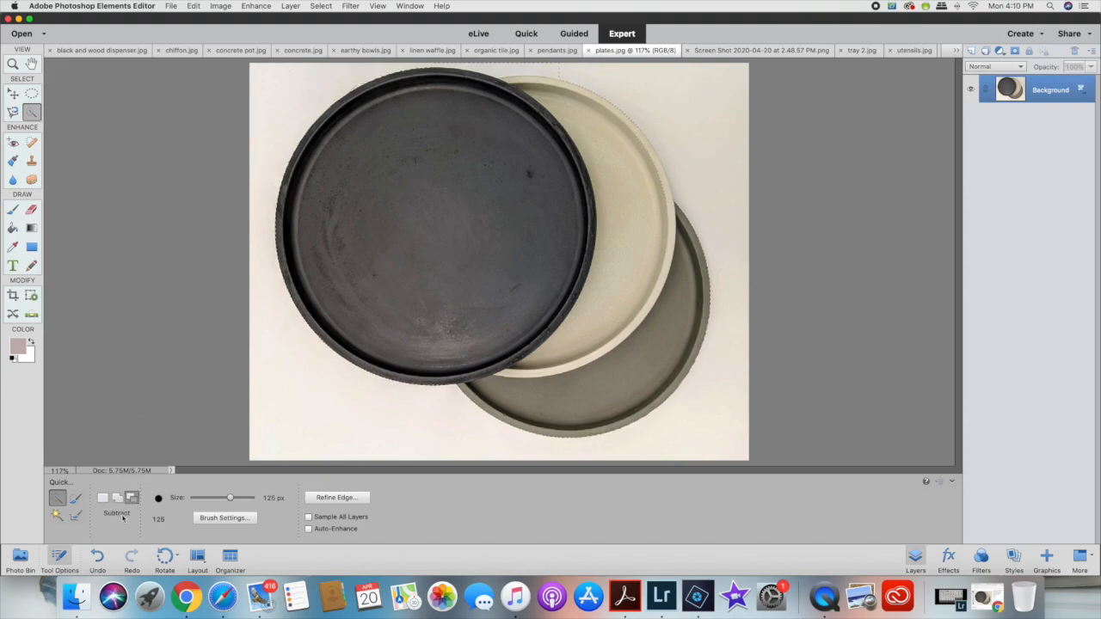
{"action": "left_click", "coordinate": [117, 499]}
{"action": "left_click", "coordinate": [132, 499]}
{"action": "key", "text": "bracketleft"}
{"action": "key", "text": "bracketleft"}
{"action": "key", "text": "bracketleft"}
{"action": "left_click", "coordinate": [117, 498]}
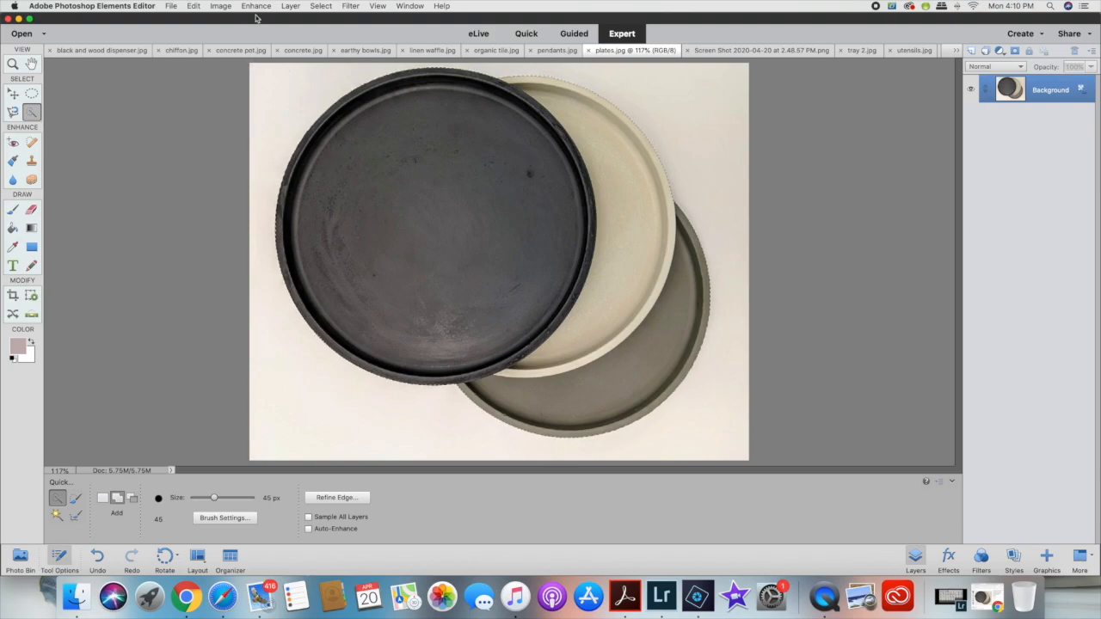
Hide the background around the plates with a Reveal Selection layer mask
{"action": "left_click", "coordinate": [290, 6]}
{"action": "mouse_move", "coordinate": [353, 154]}
{"action": "left_click", "coordinate": [461, 173]}
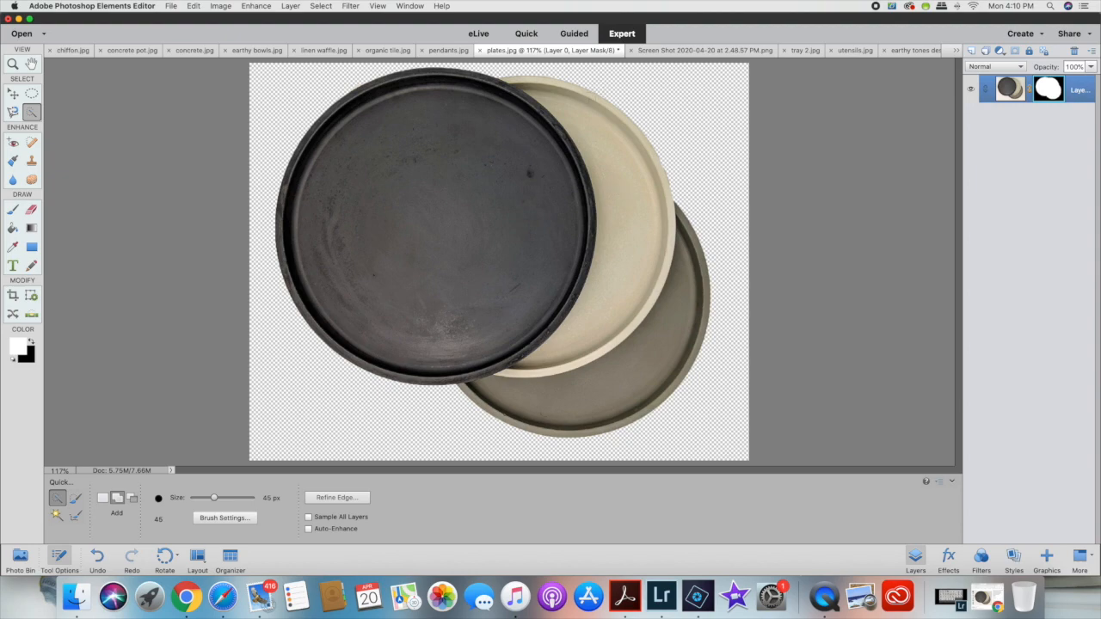
Add the masked plates to the design board, shrink them and place them below the cutlery
{"action": "left_click", "coordinate": [22, 557]}
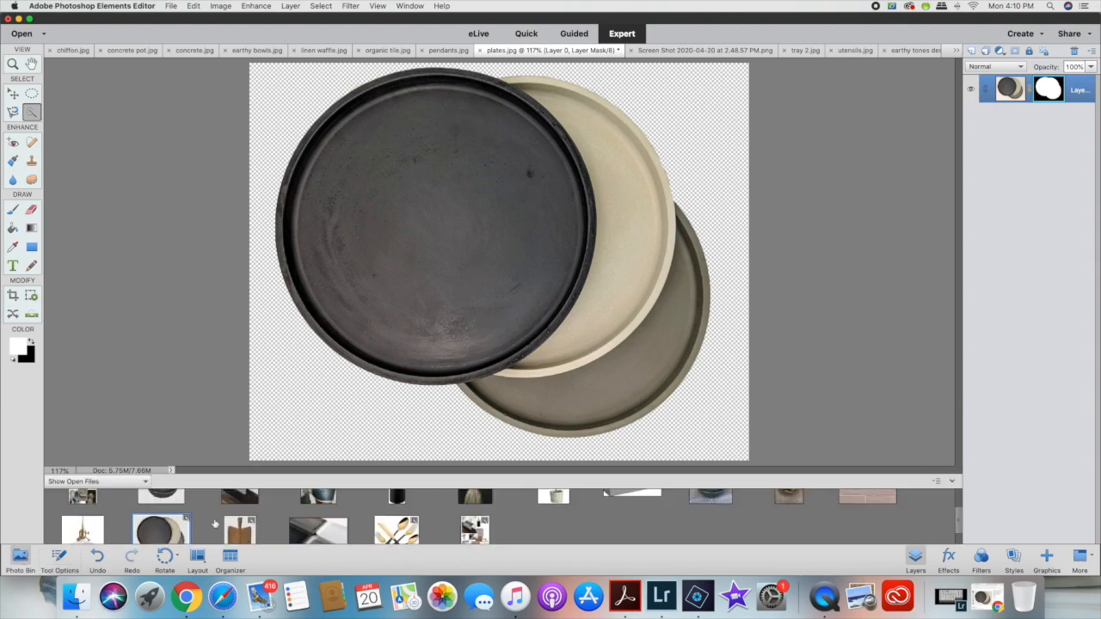
{"action": "scroll", "coordinate": [329, 514], "scroll_direction": "up", "scroll_amount": 3}
{"action": "scroll", "coordinate": [328, 515], "scroll_direction": "down", "scroll_amount": 3}
{"action": "scroll", "coordinate": [328, 515], "scroll_direction": "down", "scroll_amount": 2}
{"action": "left_click", "coordinate": [469, 518]}
{"action": "left_click_drag", "start_coordinate": [166, 524], "coordinate": [582, 198]}
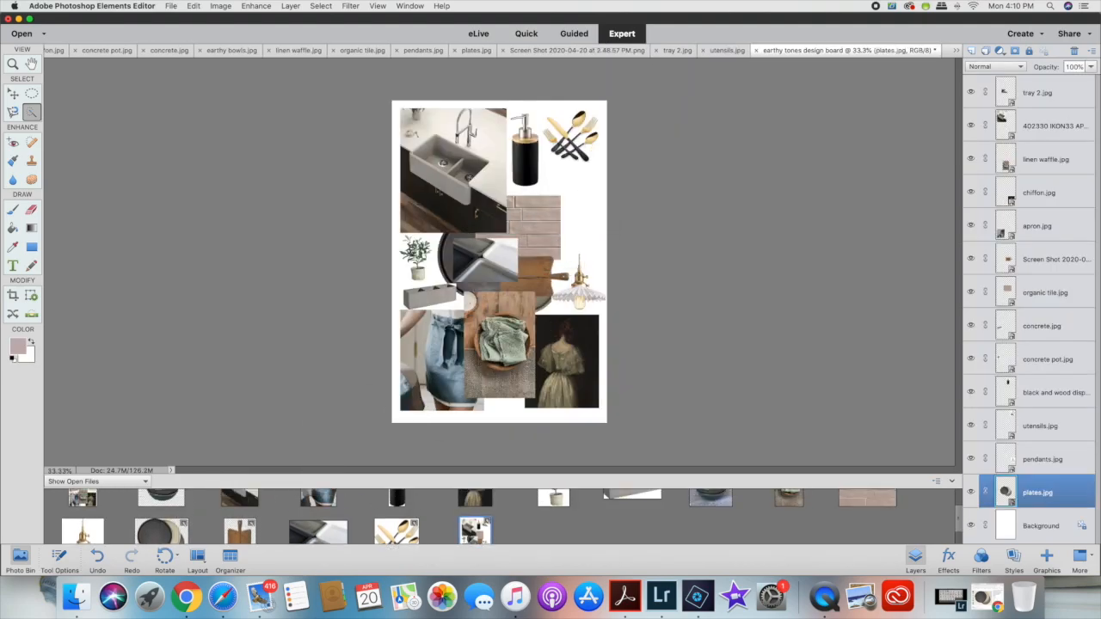
{"action": "left_click", "coordinate": [13, 95]}
{"action": "left_click_drag", "start_coordinate": [465, 254], "coordinate": [502, 195]}
{"action": "left_click_drag", "start_coordinate": [497, 154], "coordinate": [561, 198]}
{"action": "left_click", "coordinate": [563, 243]}
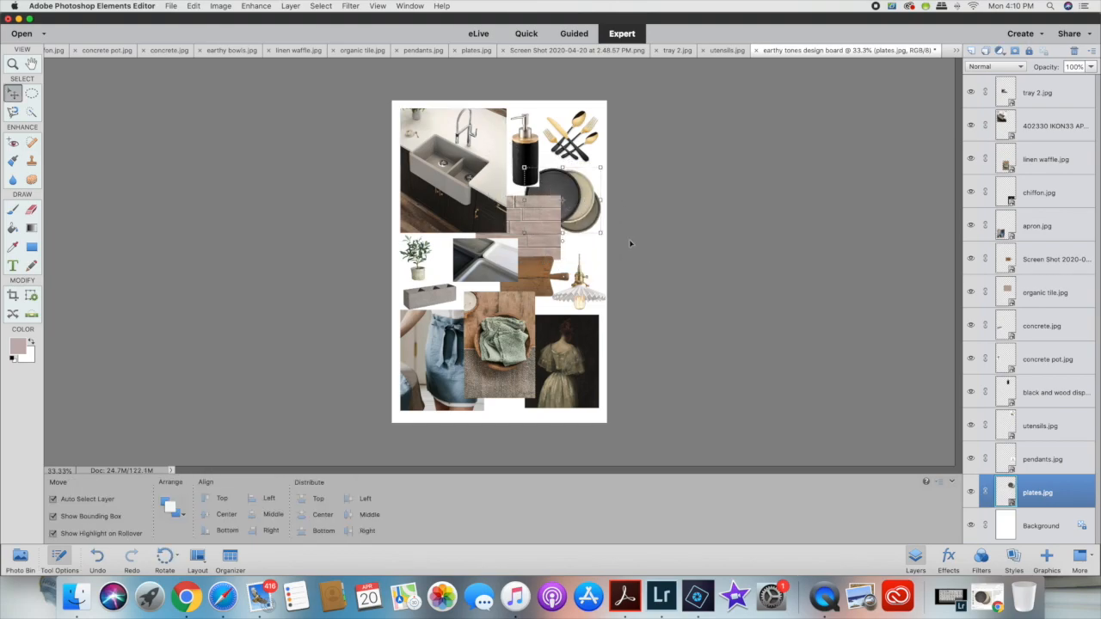
Raise the plates.jpg layer above linen waffle.jpg and fit the plates closely under the cutlery
{"action": "left_click_drag", "start_coordinate": [1041, 497], "coordinate": [1037, 162]}
{"action": "left_click_drag", "start_coordinate": [567, 178], "coordinate": [568, 195]}
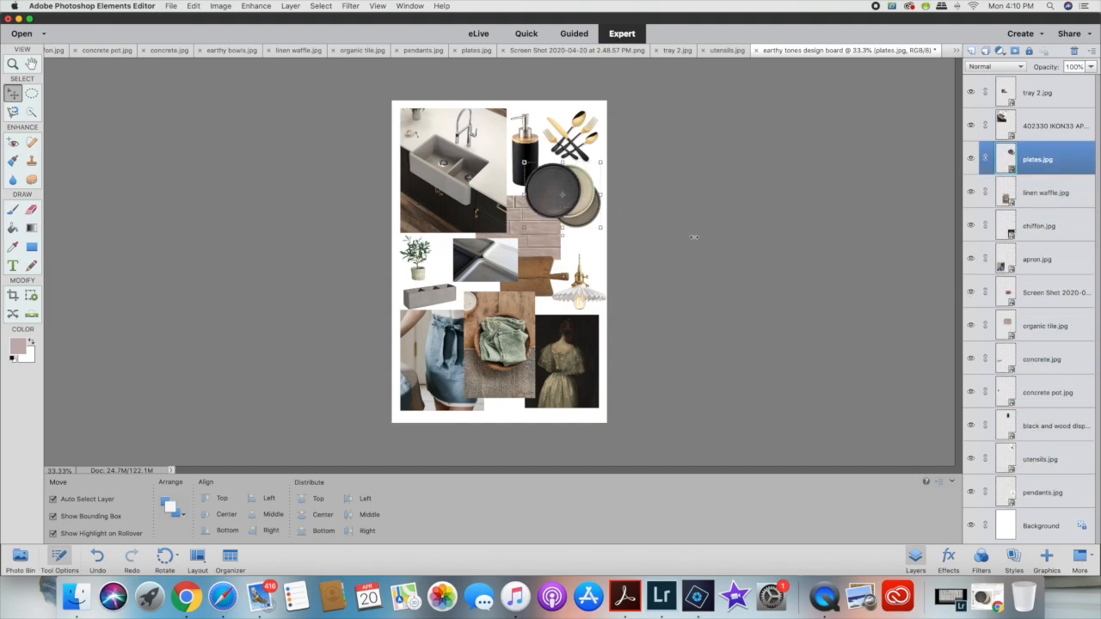
{"action": "left_click", "coordinate": [727, 278]}
Add the cut-out striped bowls image to the design board and move it right toward the gap beside the tiles
{"action": "left_click", "coordinate": [20, 559]}
{"action": "left_click_drag", "start_coordinate": [161, 517], "coordinate": [565, 251]}
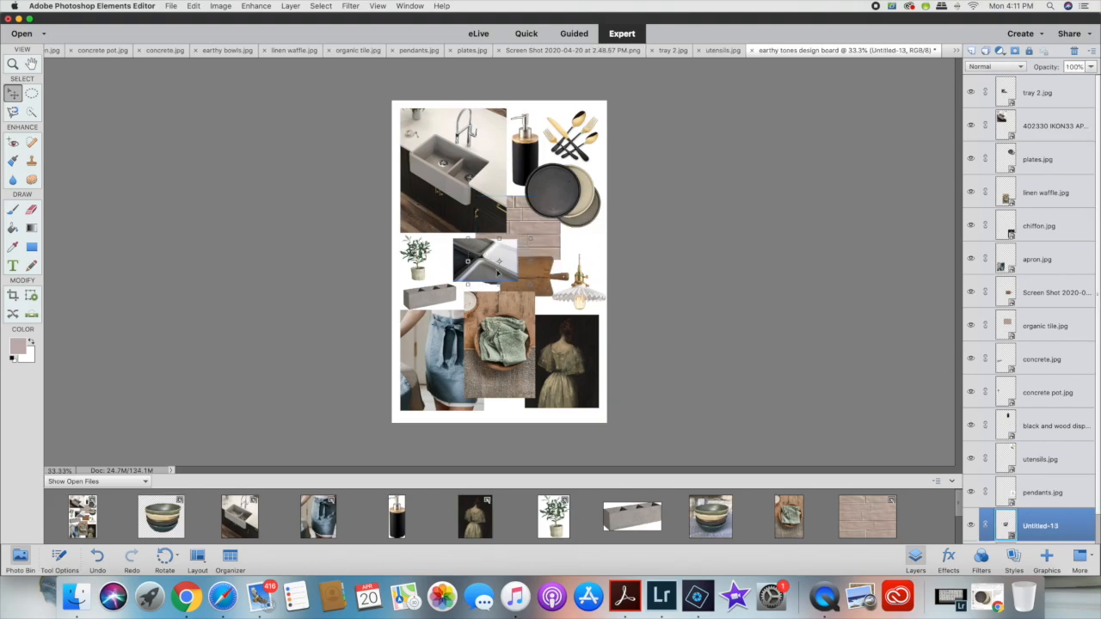
{"action": "mouse_move", "coordinate": [479, 285]}
{"action": "left_mouse_down"}
{"action": "mouse_move", "coordinate": [571, 254]}
{"action": "mouse_move", "coordinate": [497, 285]}
{"action": "left_mouse_up"}
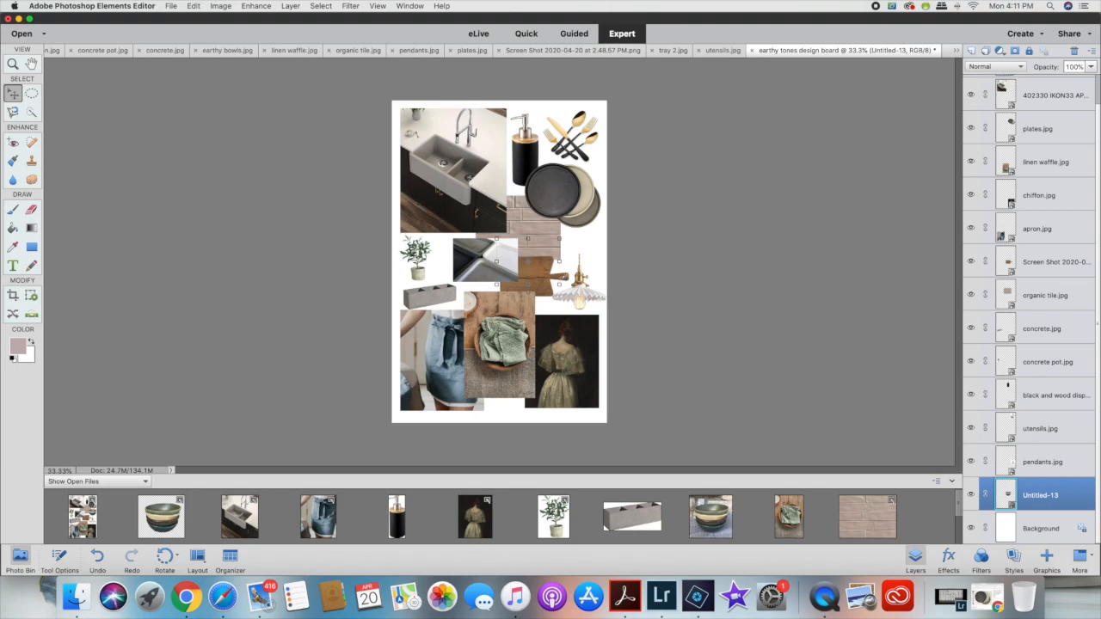
{"action": "mouse_move", "coordinate": [559, 271]}
{"action": "left_mouse_down"}
{"action": "mouse_move", "coordinate": [574, 270]}
{"action": "mouse_move", "coordinate": [572, 279]}
{"action": "left_mouse_up"}
Select the bowls layer, nudge it right, shrink it to 62.58% and place it between the plates and the pendant light
{"action": "left_click", "coordinate": [1037, 417]}
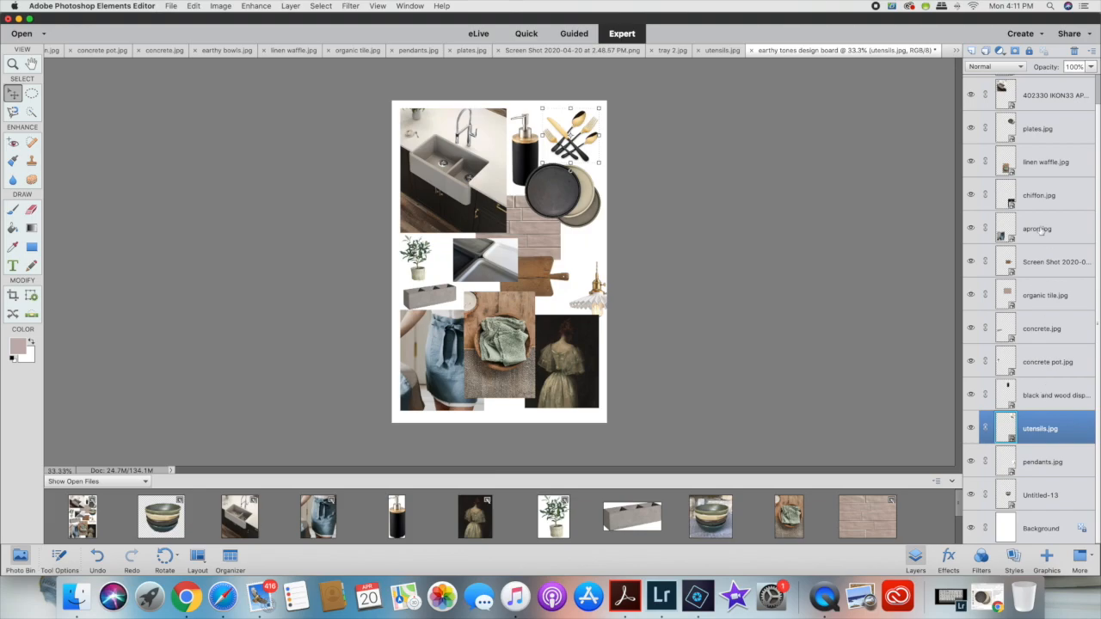
{"action": "scroll", "coordinate": [1034, 239], "scroll_direction": "up", "scroll_amount": 1}
{"action": "left_click", "coordinate": [1043, 160]}
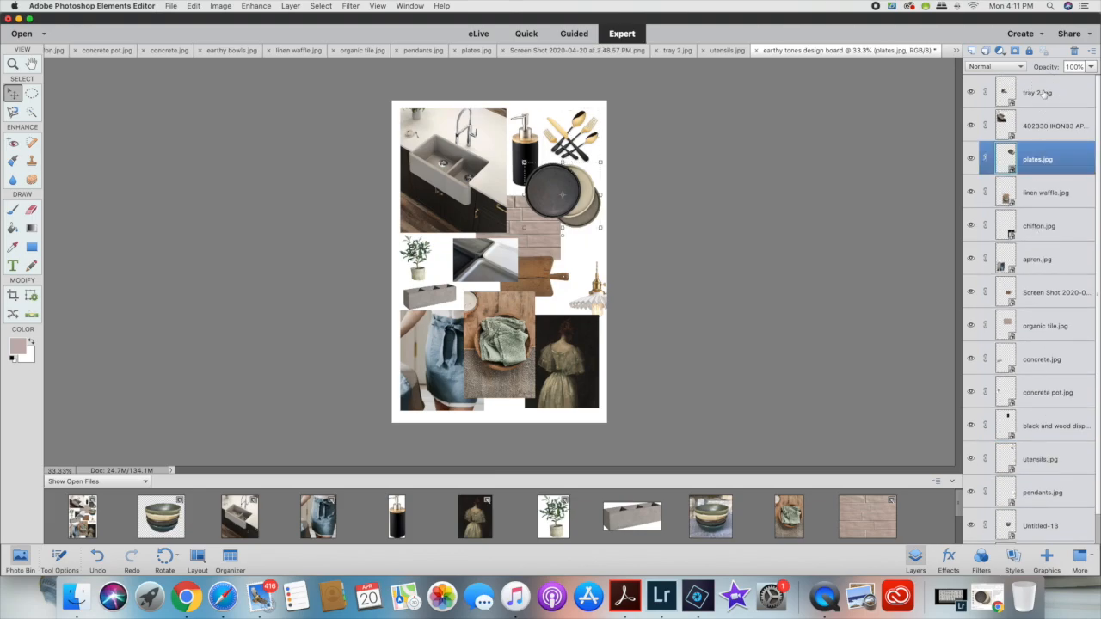
{"action": "left_click", "coordinate": [1045, 92]}
{"action": "left_click", "coordinate": [1038, 127]}
{"action": "left_click", "coordinate": [1039, 521]}
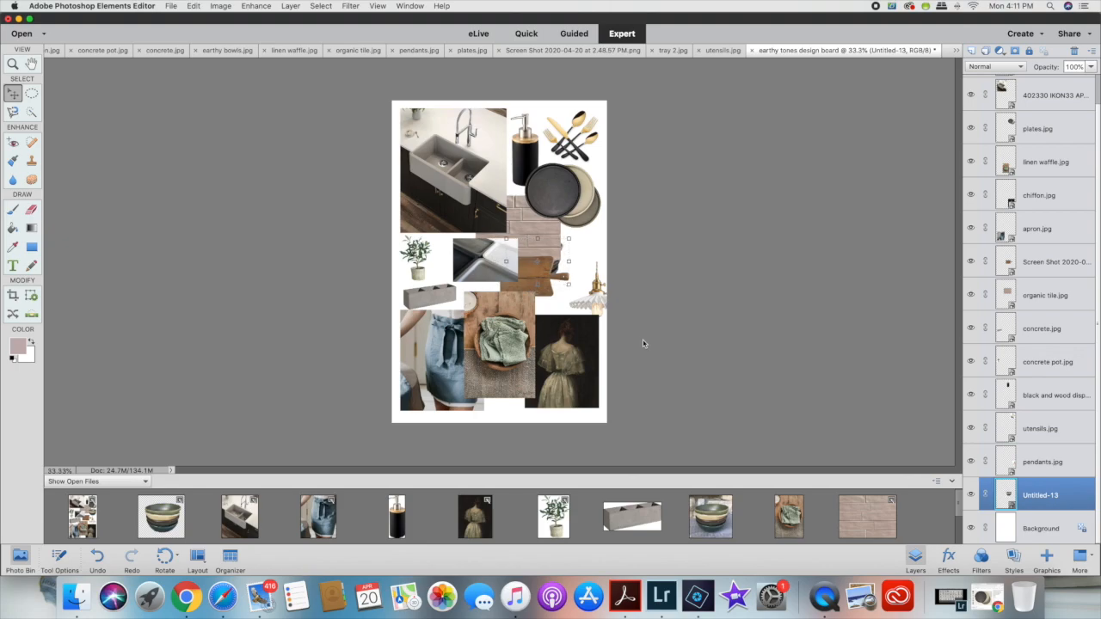
{"action": "key", "text": "Right"}
{"action": "key", "text": "Right"}
{"action": "key", "text": "Right"}
{"action": "key", "text": "Right"}
{"action": "key", "text": "Right"}
{"action": "key", "text": "Right"}
{"action": "key", "text": "Right"}
{"action": "key", "text": "Right"}
{"action": "left_click_drag", "start_coordinate": [564, 262], "coordinate": [600, 229]}
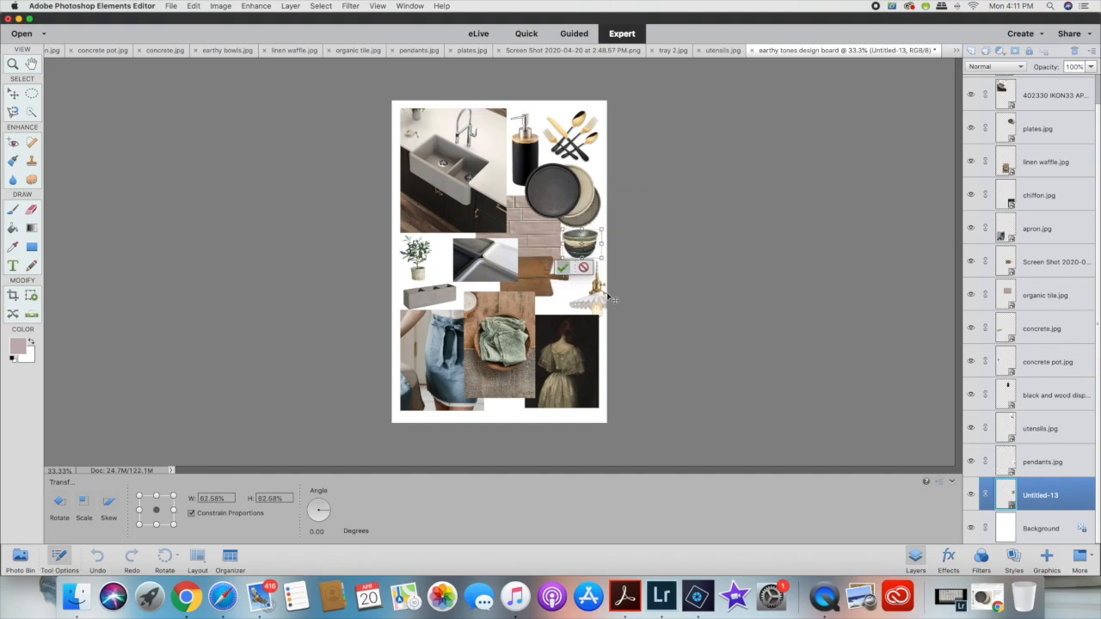
{"action": "key", "text": "Return"}
Return the pendant light to its spot above the chiffon painting, shrink it slightly and adjust the bowls' position above it
{"action": "left_click_drag", "start_coordinate": [600, 300], "coordinate": [583, 294]}
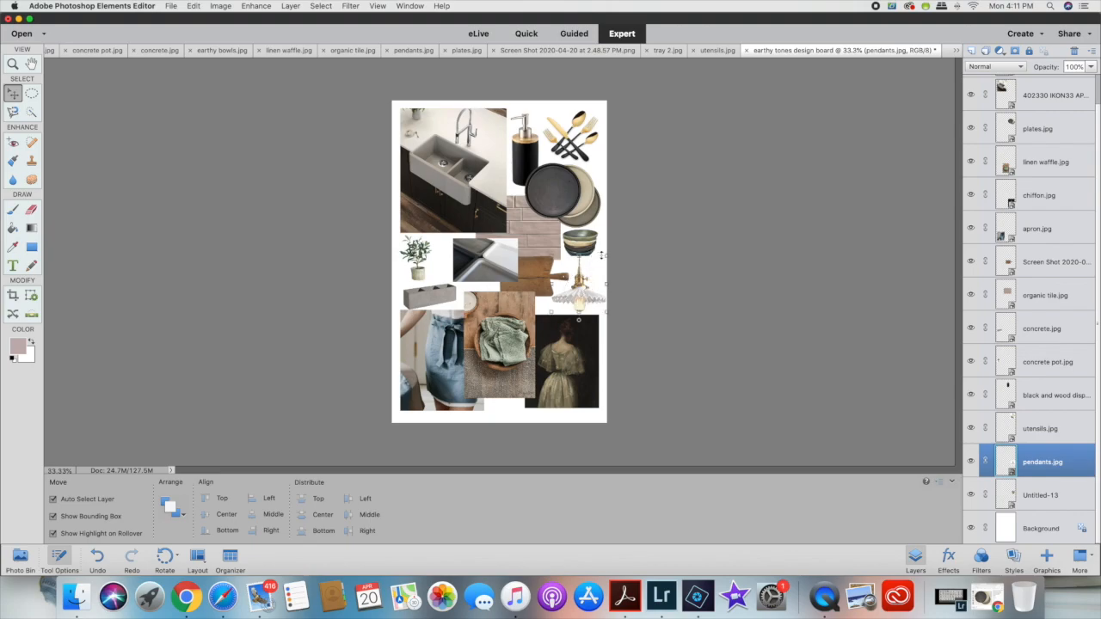
{"action": "left_click_drag", "start_coordinate": [602, 255], "coordinate": [579, 286]}
{"action": "left_click", "coordinate": [561, 321]}
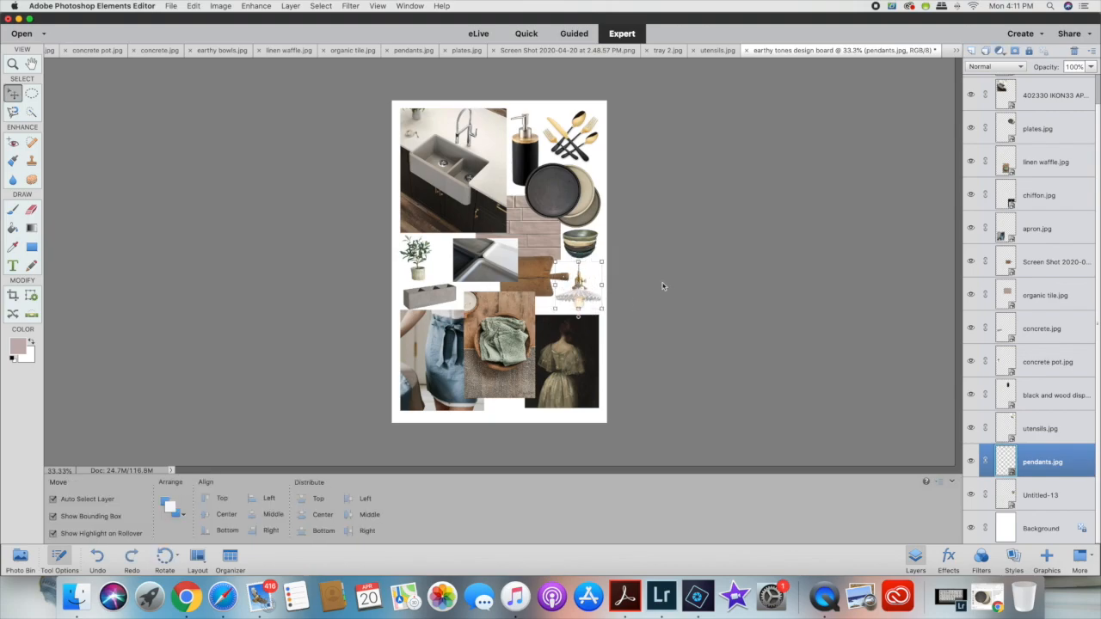
{"action": "left_click_drag", "start_coordinate": [578, 243], "coordinate": [586, 243]}
{"action": "left_click", "coordinate": [292, 271]}
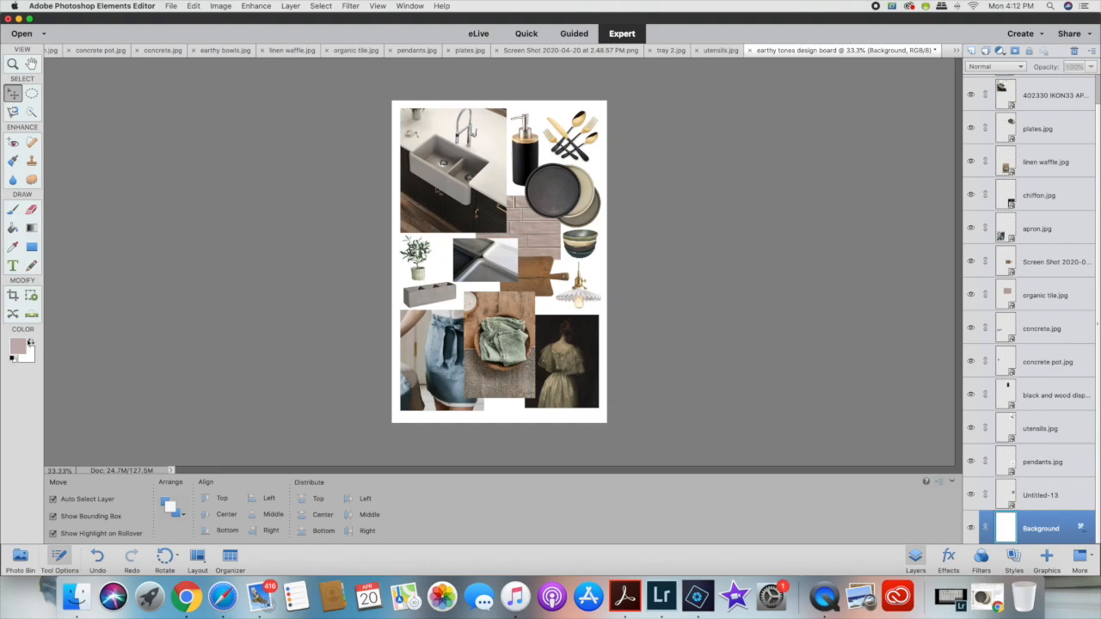
{"action": "left_click", "coordinate": [19, 347]}
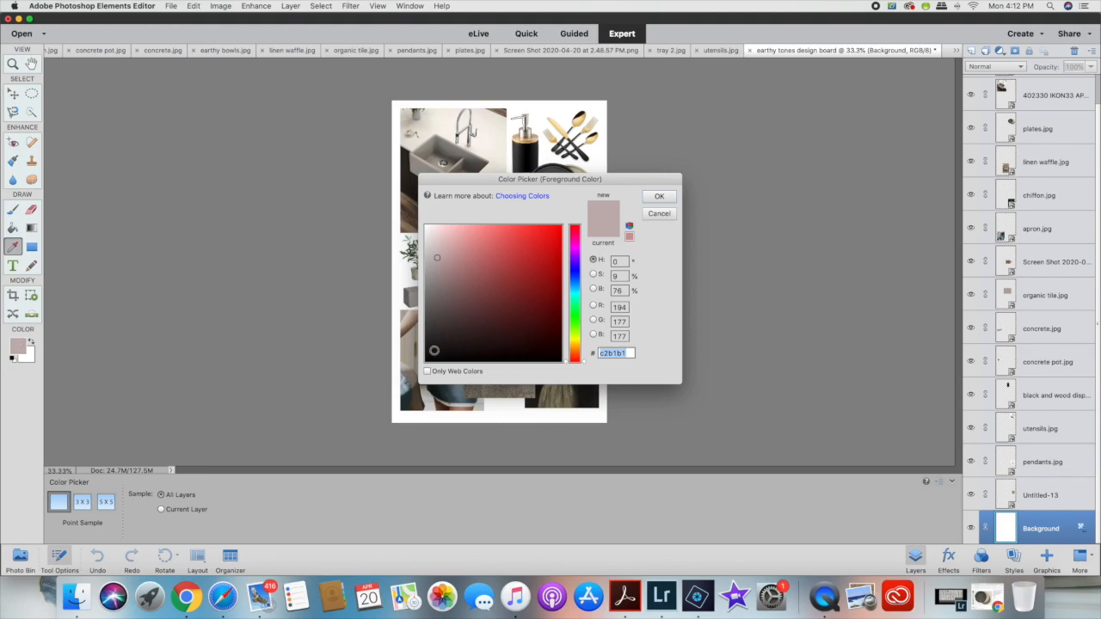
{"action": "left_click", "coordinate": [428, 352]}
{"action": "left_click", "coordinate": [660, 215]}
Reset the foreground colour to black and draw thin black border rectangles along the page's right, top and left edges
{"action": "left_click", "coordinate": [13, 359]}
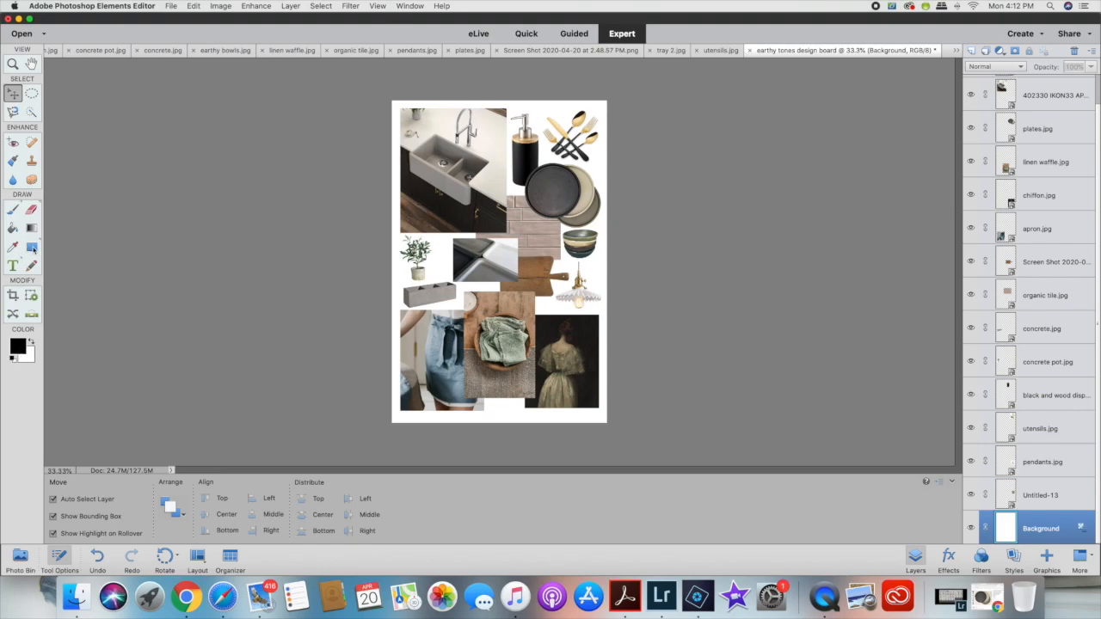
{"action": "left_click", "coordinate": [31, 248]}
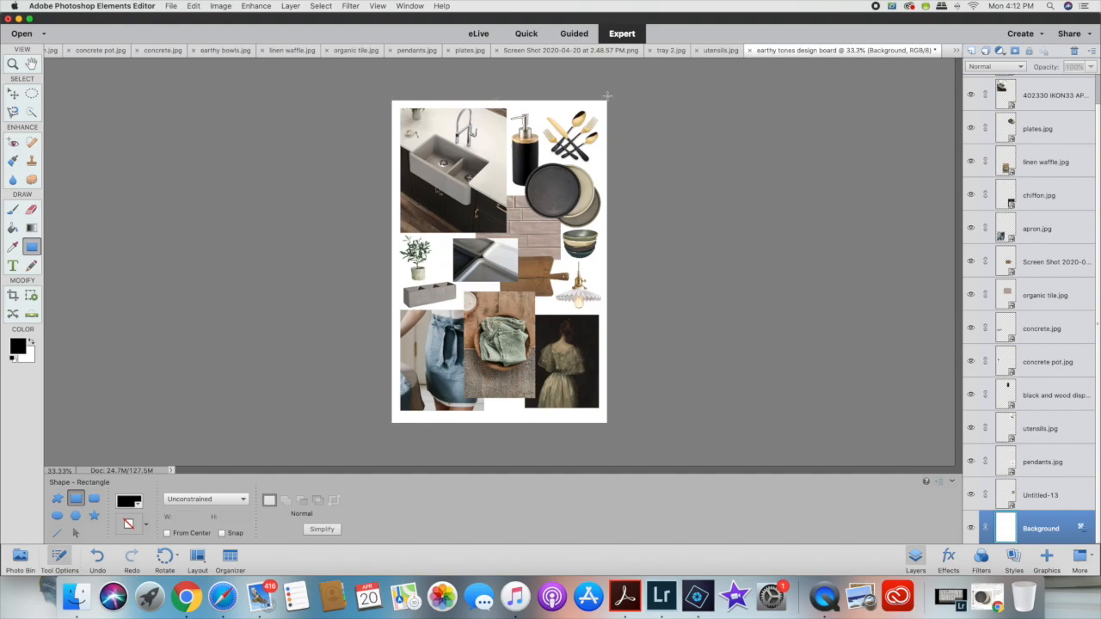
{"action": "left_click_drag", "start_coordinate": [612, 99], "coordinate": [606, 427]}
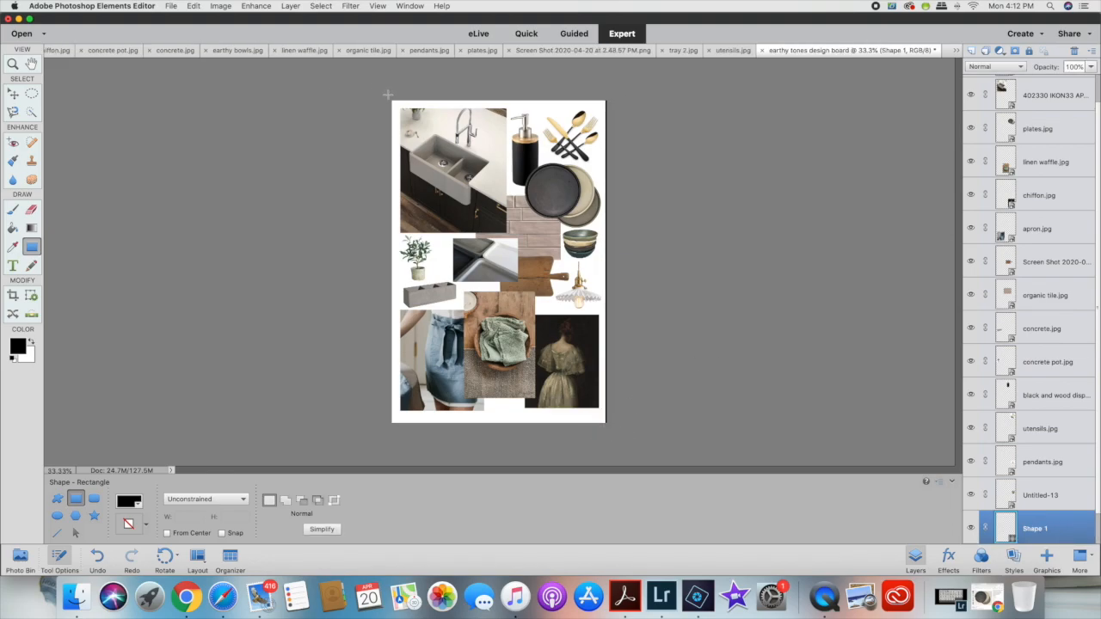
{"action": "left_click_drag", "start_coordinate": [388, 98], "coordinate": [610, 104]}
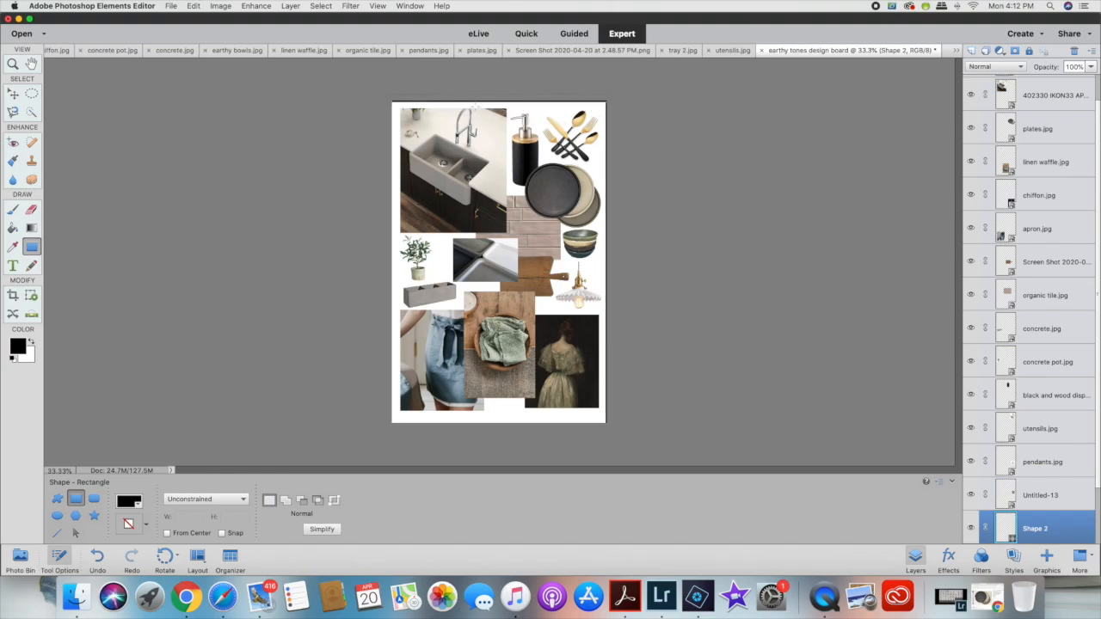
{"action": "left_click_drag", "start_coordinate": [394, 92], "coordinate": [350, 385]}
{"action": "left_click", "coordinate": [13, 94]}
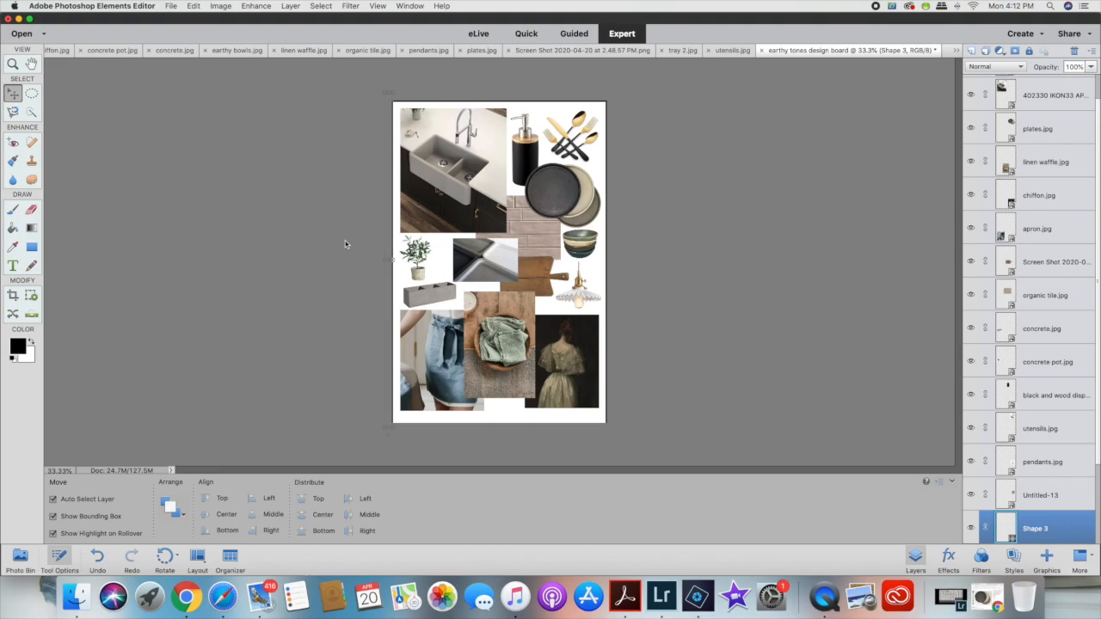
Draw a thin black border rectangle along the page's bottom edge, beneath the other layers, to complete the frame
{"action": "left_click", "coordinate": [343, 307]}
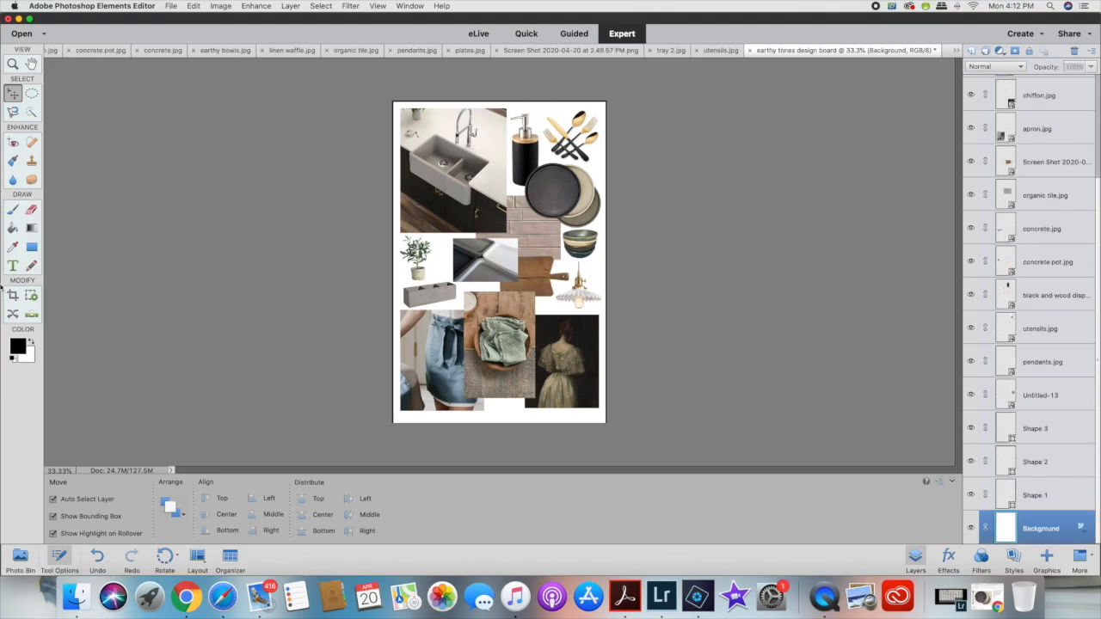
{"action": "left_click", "coordinate": [31, 249]}
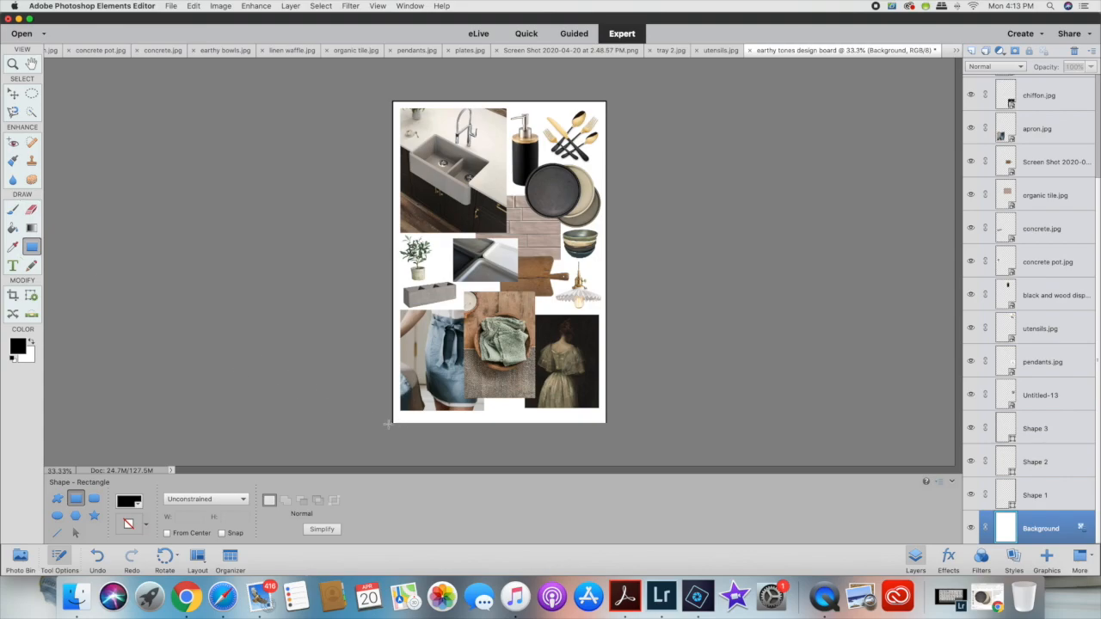
{"action": "left_click_drag", "start_coordinate": [389, 416], "coordinate": [612, 421]}
{"action": "key", "text": "v"}
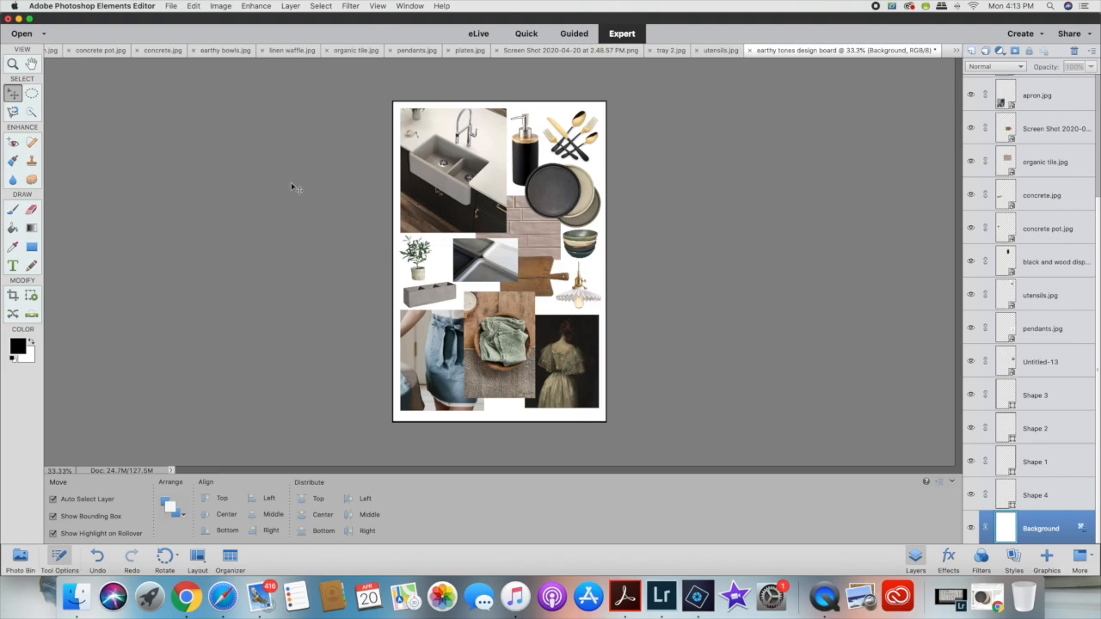
Start saving a new Photoshop-format copy of the board in Desktop > Blanco > Finished Boards > For Video
{"action": "left_click", "coordinate": [173, 8]}
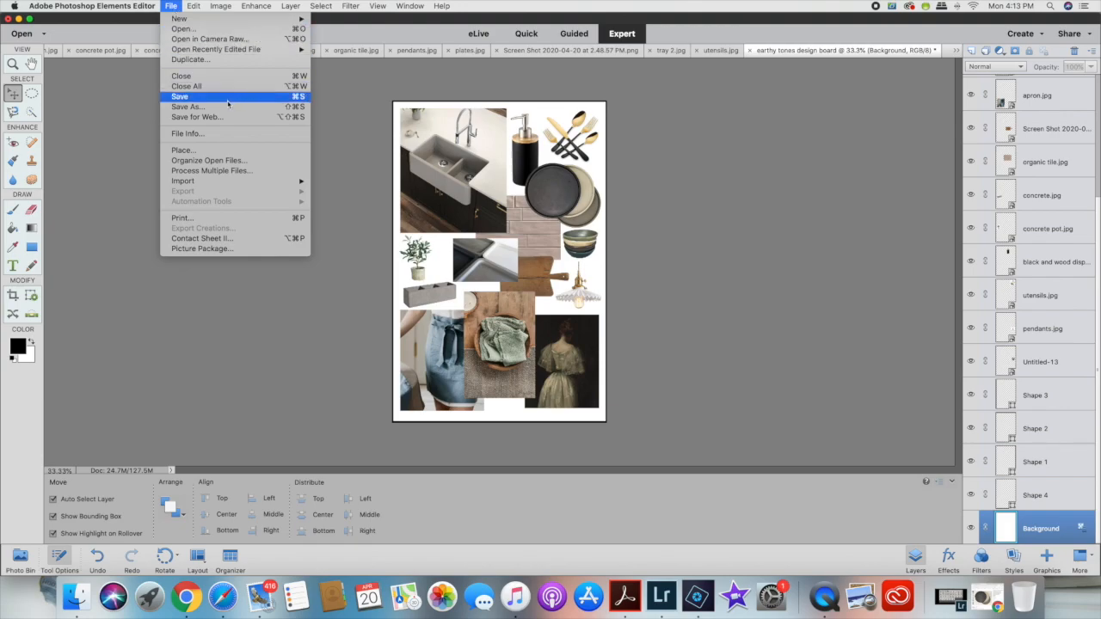
{"action": "left_click", "coordinate": [200, 108]}
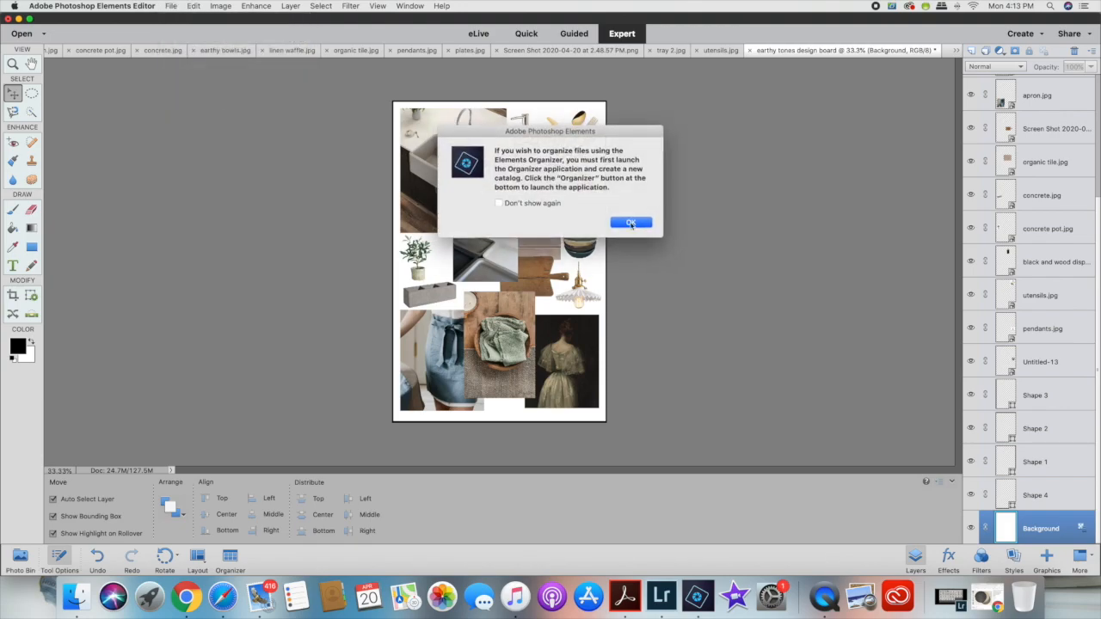
{"action": "left_click", "coordinate": [634, 222]}
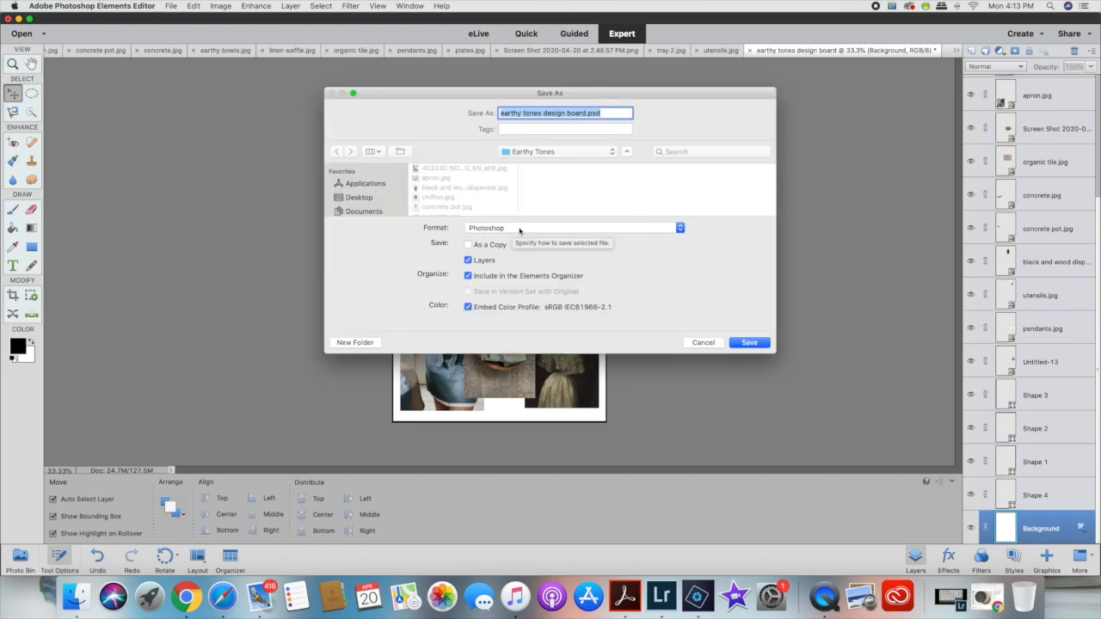
{"action": "scroll", "coordinate": [453, 181], "scroll_direction": "down", "scroll_amount": 2}
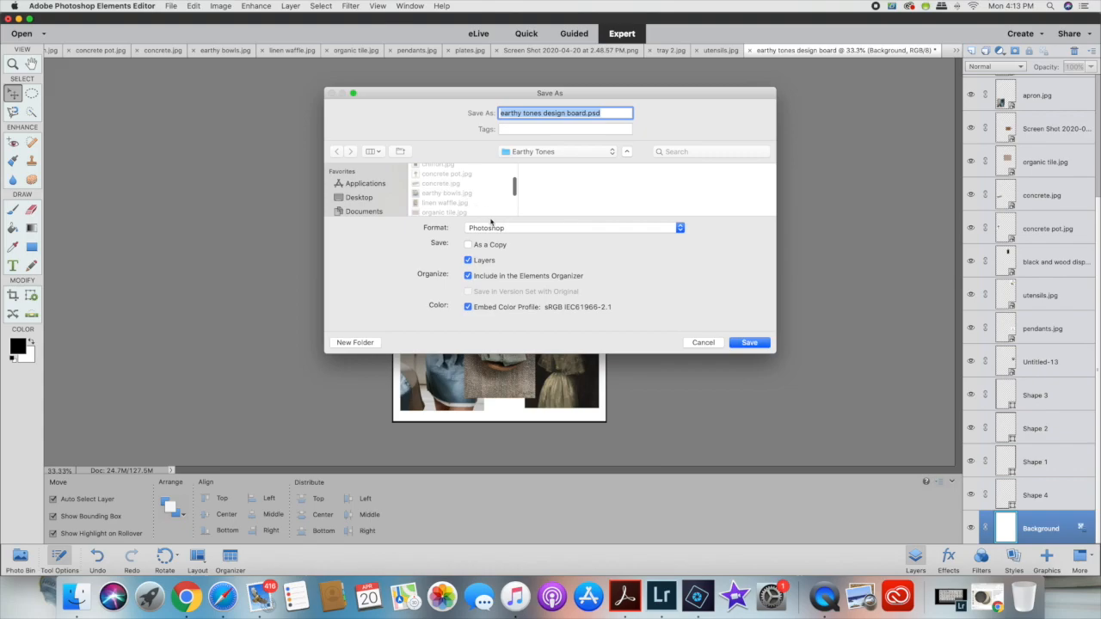
{"action": "left_click", "coordinate": [370, 199]}
{"action": "left_click", "coordinate": [449, 197]}
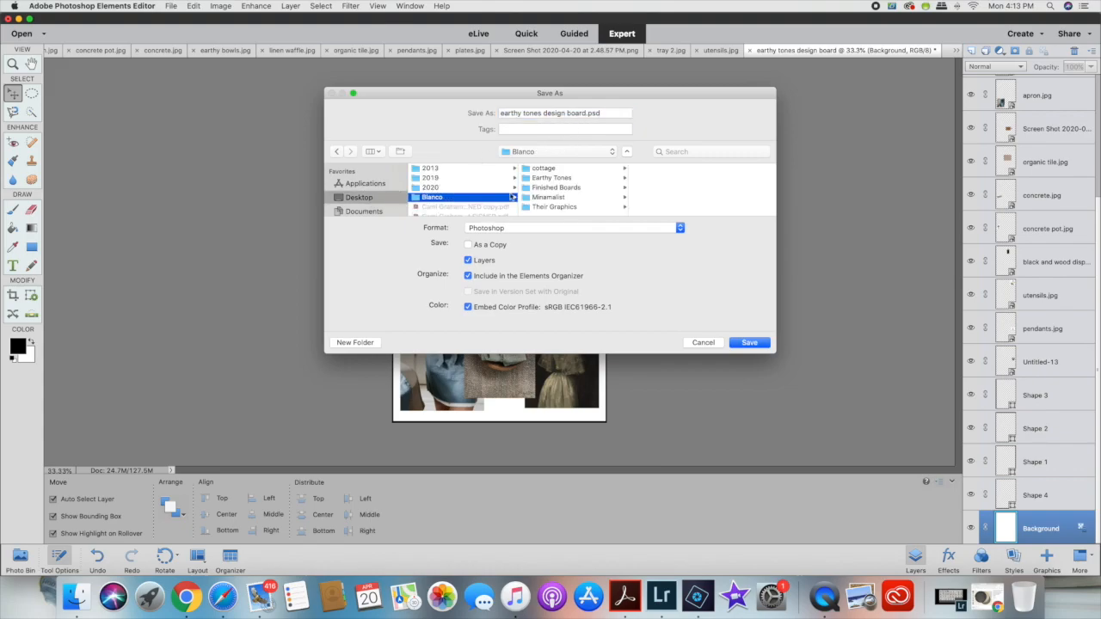
{"action": "left_click", "coordinate": [568, 179]}
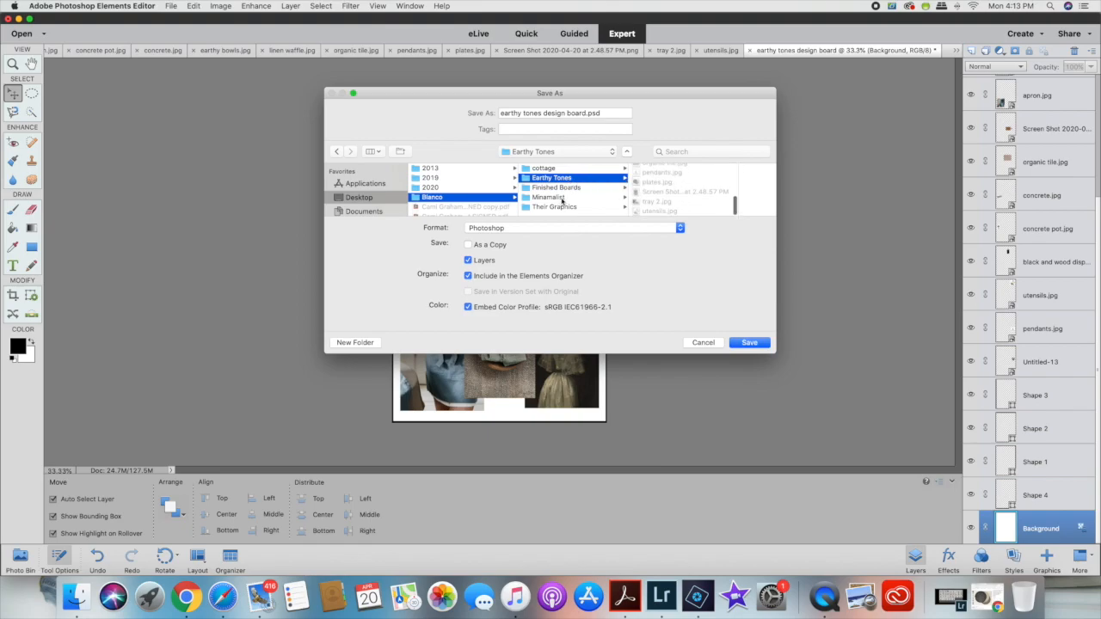
{"action": "left_click", "coordinate": [568, 187]}
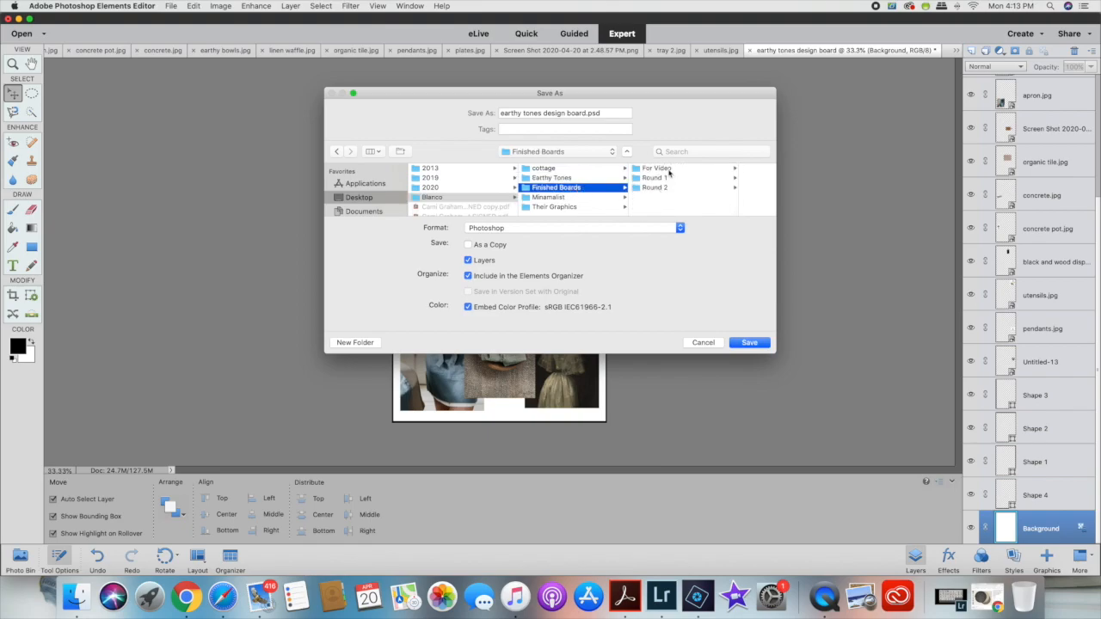
{"action": "left_click", "coordinate": [658, 169]}
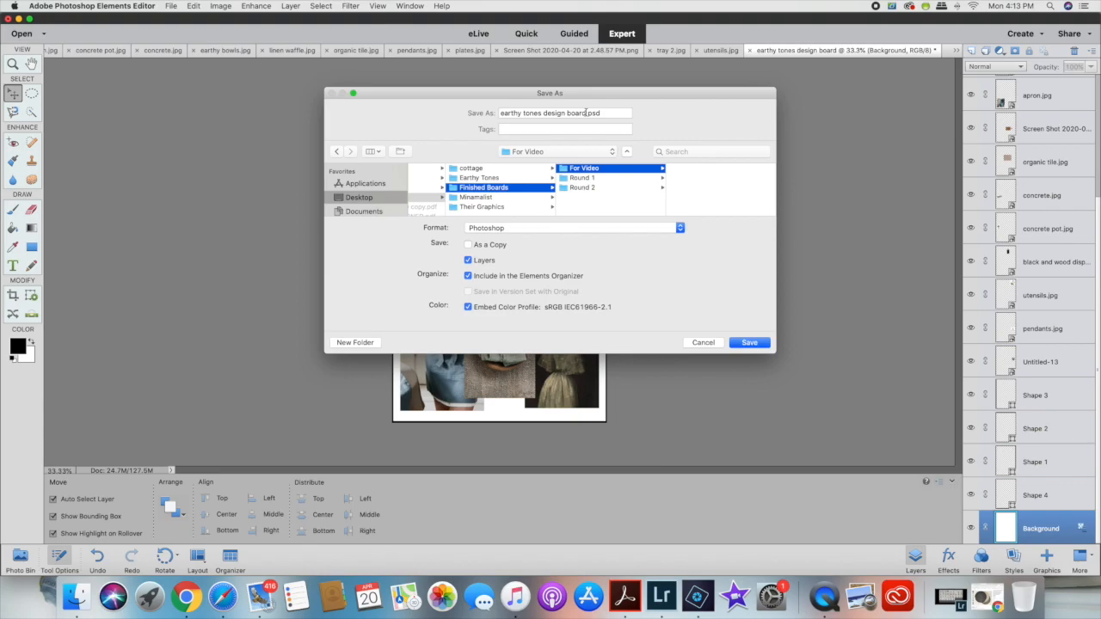
Name the layered file "earthy tones PSE.psd" and save it
{"action": "left_click_drag", "start_coordinate": [585, 113], "coordinate": [499, 112]}
{"action": "type", "text": "earthy tones"}
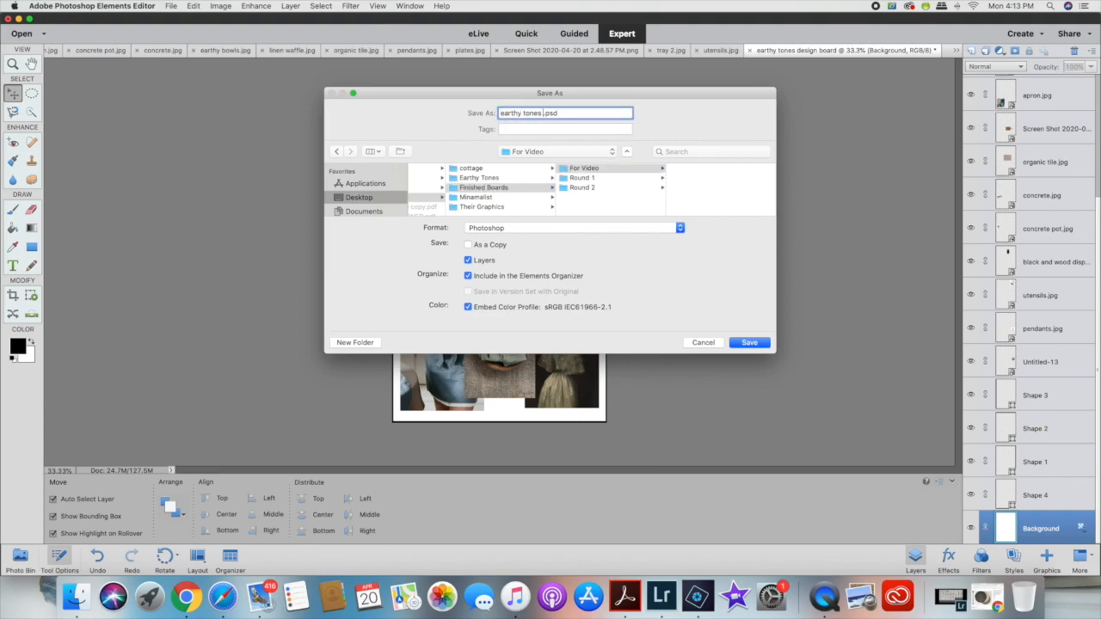
{"action": "type", "text": " PSE"}
{"action": "left_click", "coordinate": [751, 344]}
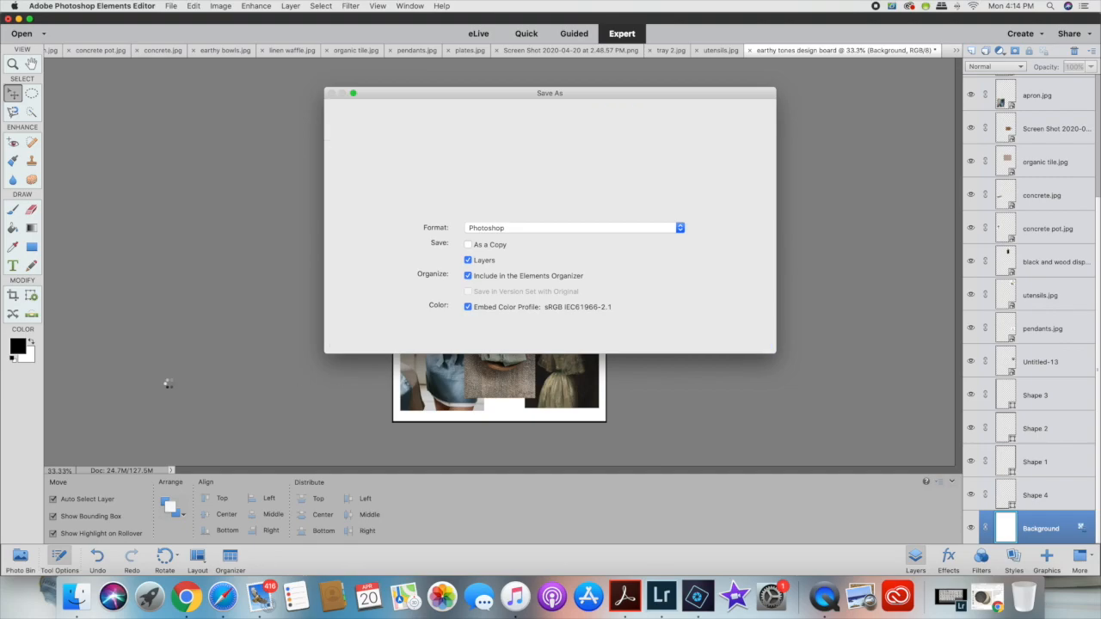
Export the board for web as a full-size high-quality JPEG named "earthy-tones-HI RES.jpg" in the For Video folder
{"action": "left_click", "coordinate": [171, 7]}
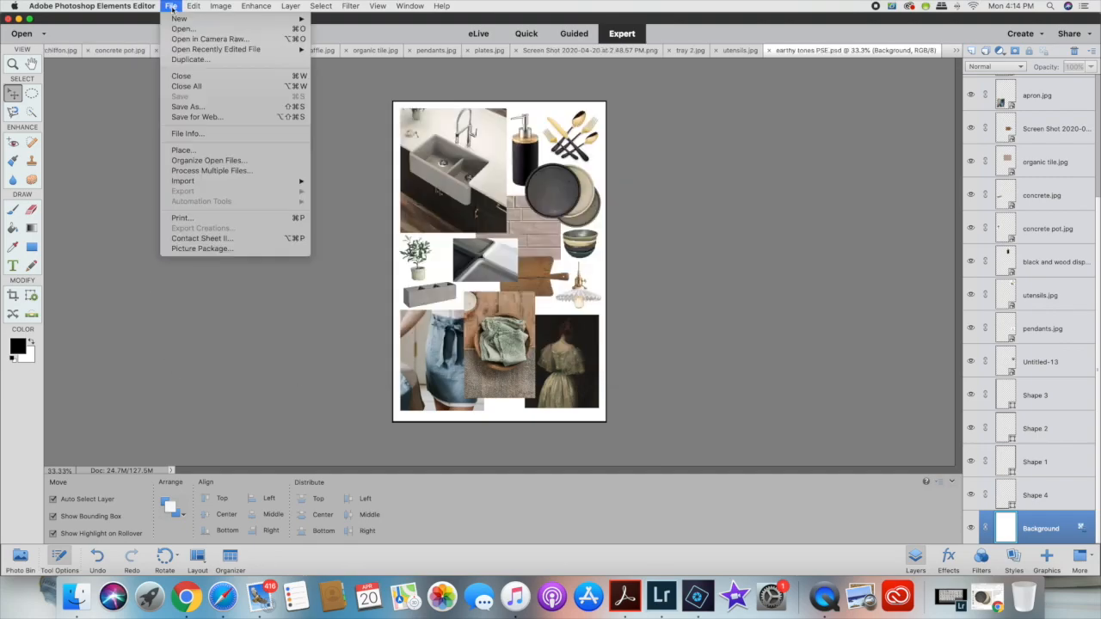
{"action": "left_click", "coordinate": [203, 119]}
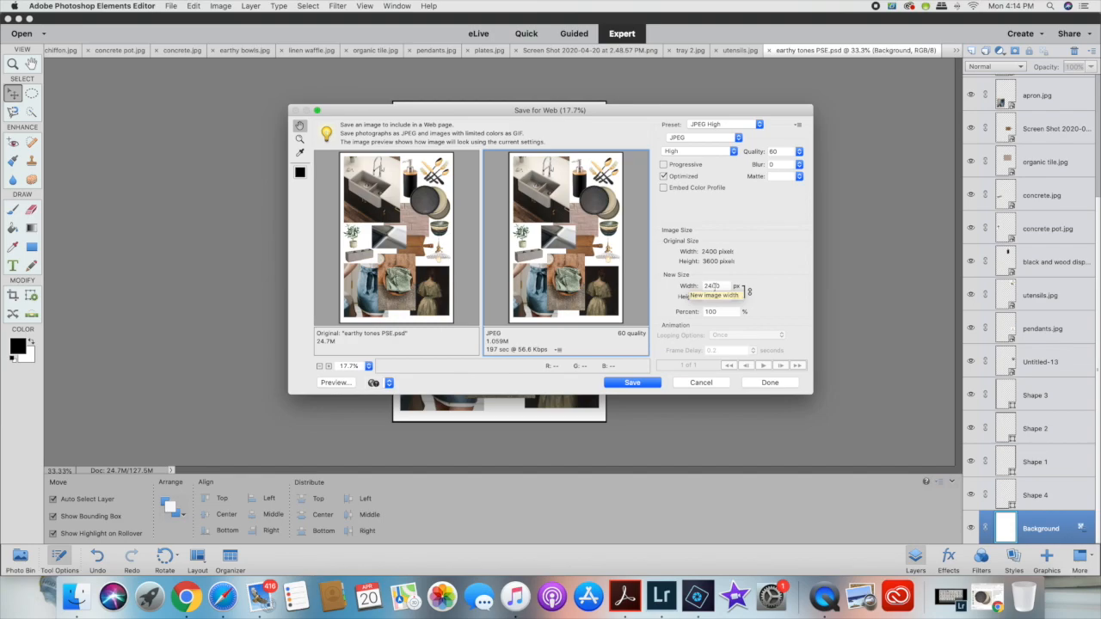
{"action": "left_click", "coordinate": [632, 382]}
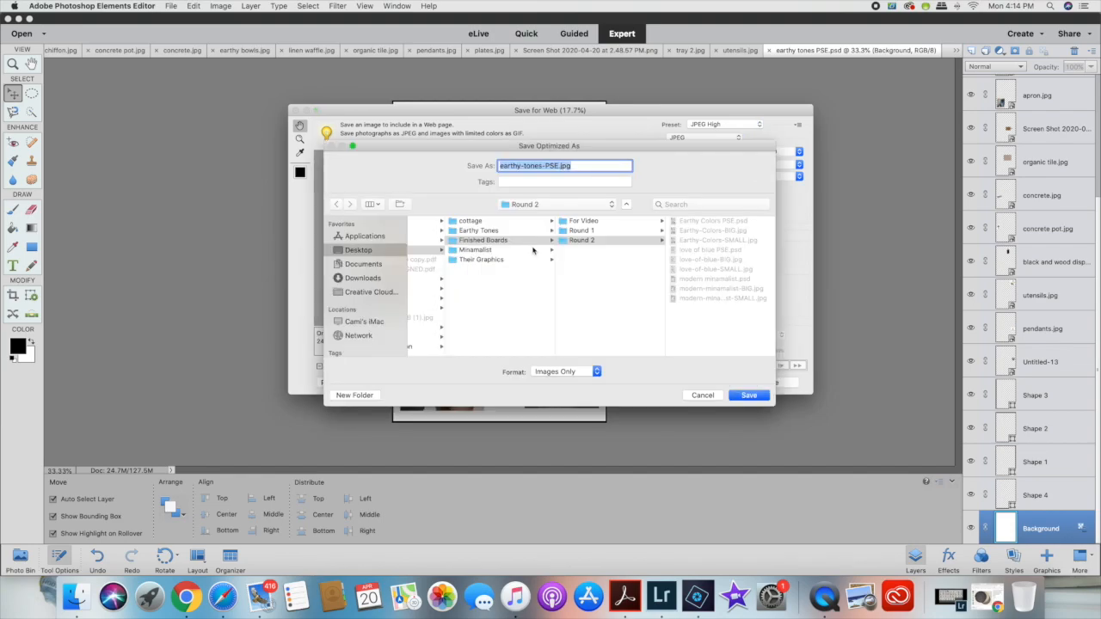
{"action": "double_click", "coordinate": [550, 167]}
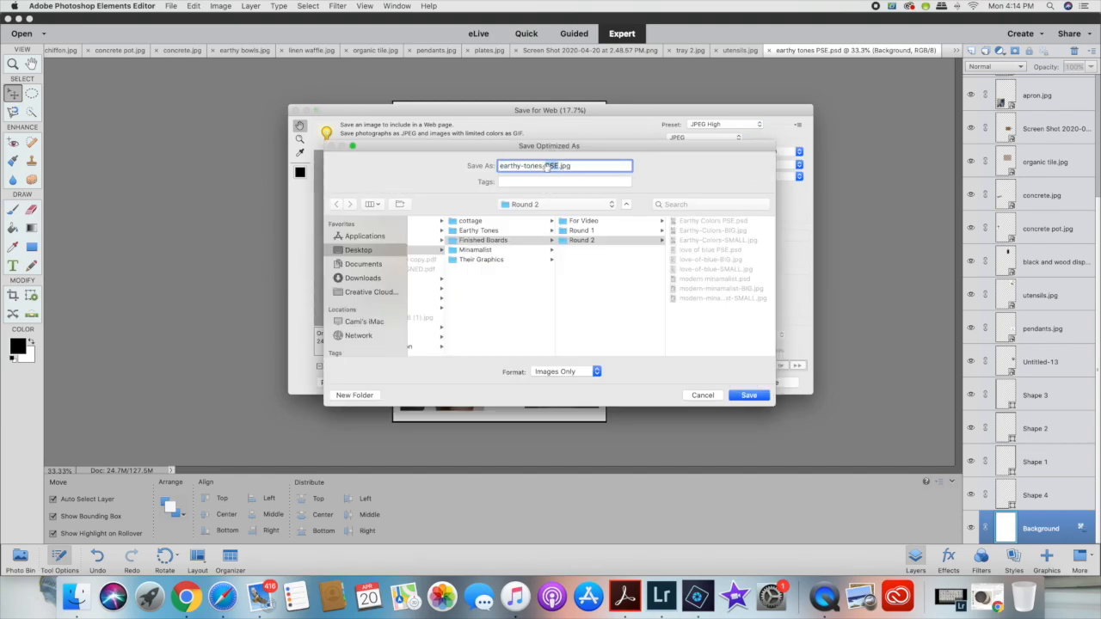
{"action": "type", "text": "HI RES"}
{"action": "left_click", "coordinate": [639, 223]}
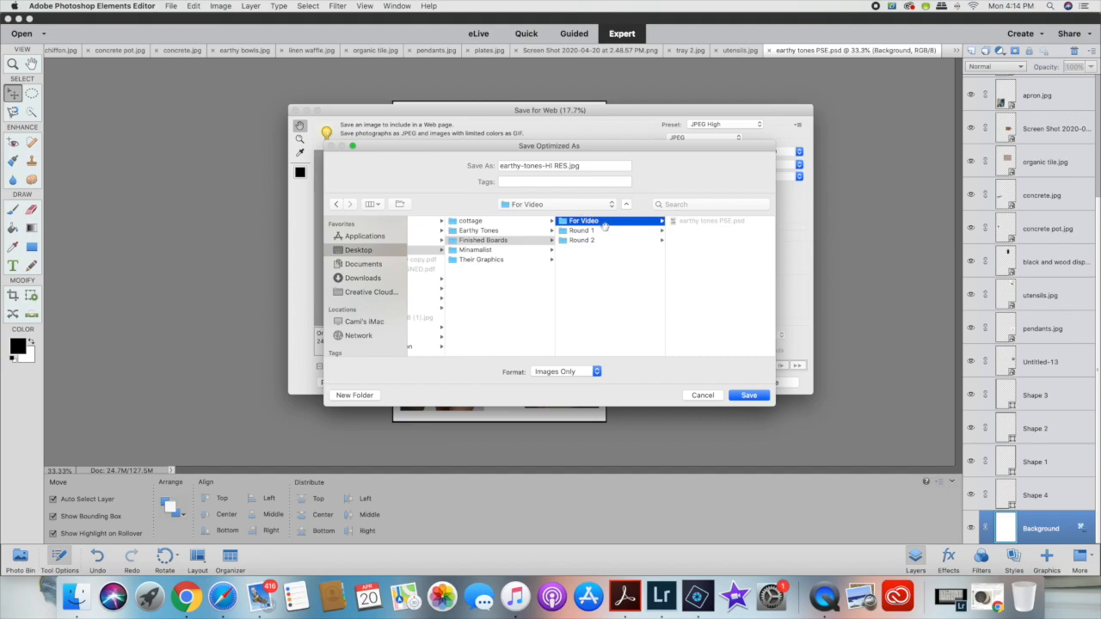
{"action": "left_click", "coordinate": [750, 396]}
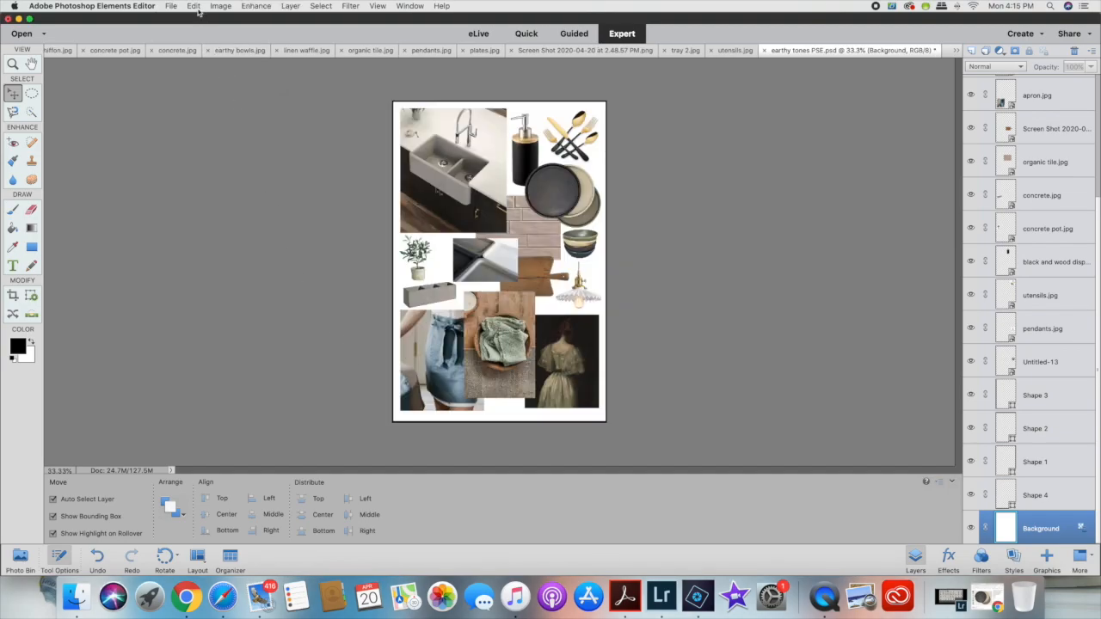
Export a smaller web JPEG of the board at 1200 px wide, named "earthy-tones-WEB.jpg", in the For Video folder
{"action": "left_click", "coordinate": [173, 8]}
{"action": "left_click", "coordinate": [626, 225]}
{"action": "double_click", "coordinate": [713, 286]}
{"action": "type", "text": "1200"}
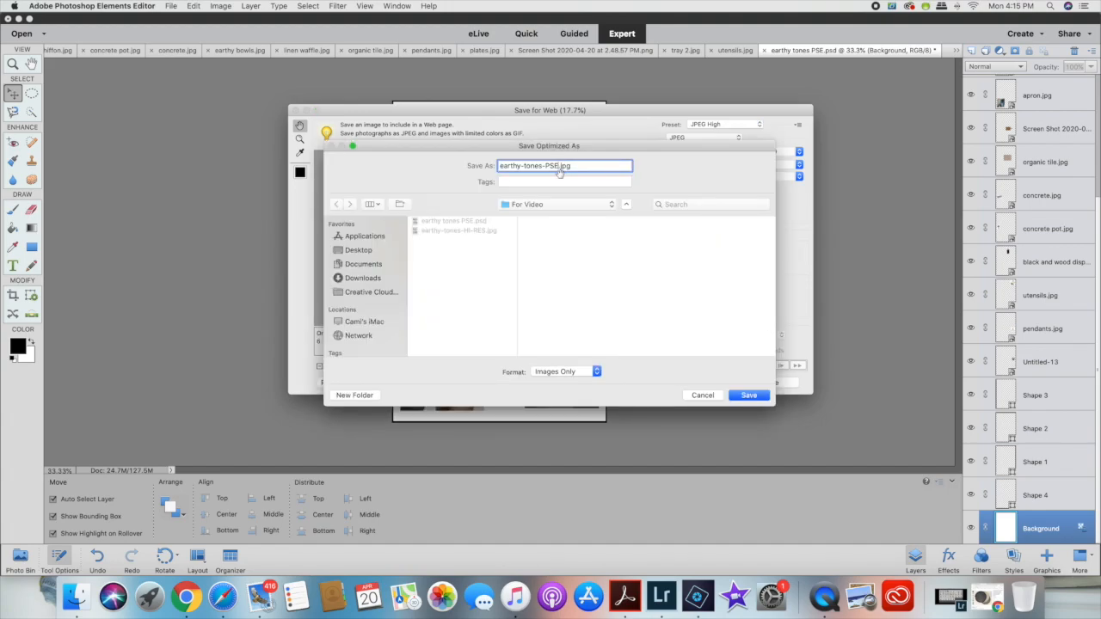
{"action": "key", "text": "BackSpace"}
{"action": "key", "text": "BackSpace"}
{"action": "key", "text": "BackSpace"}
{"action": "type", "text": "WEB"}
{"action": "left_click", "coordinate": [750, 396]}
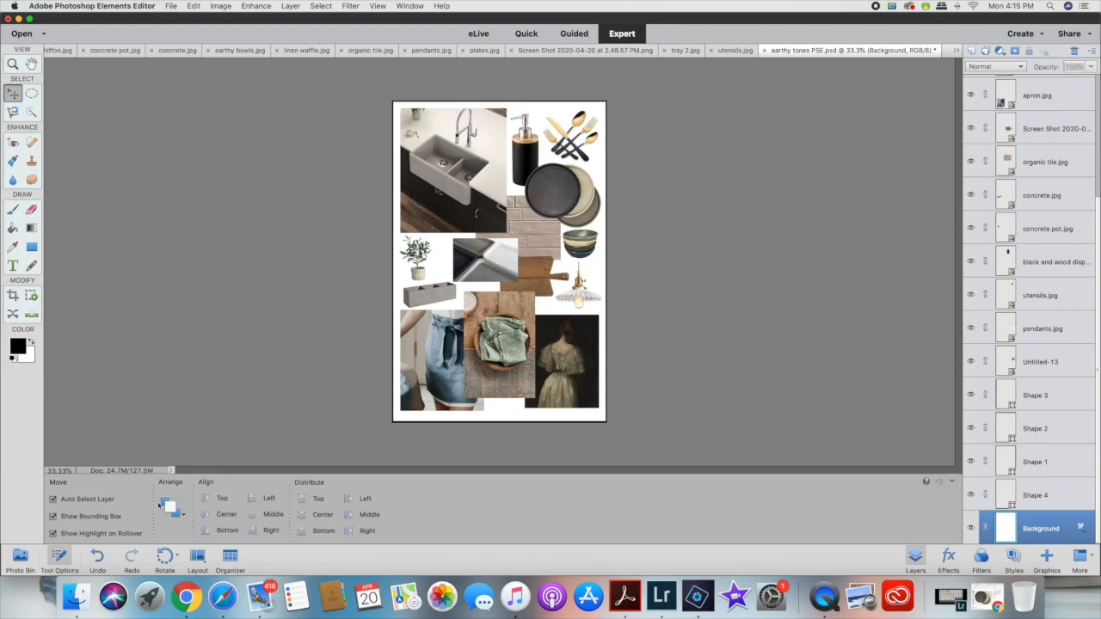
Switch to Finder, browse the Blanco folder to Finished Boards > For Video, and open earthy-tones-HI-RES.jpg in Preview
{"action": "left_click", "coordinate": [18, 18]}
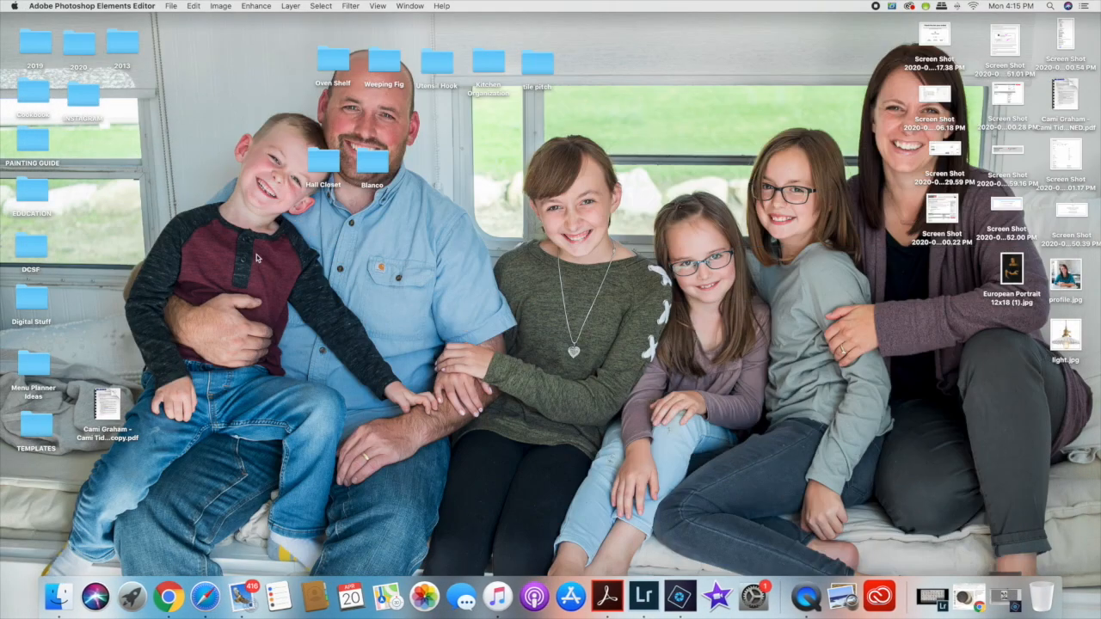
{"action": "double_click", "coordinate": [386, 163]}
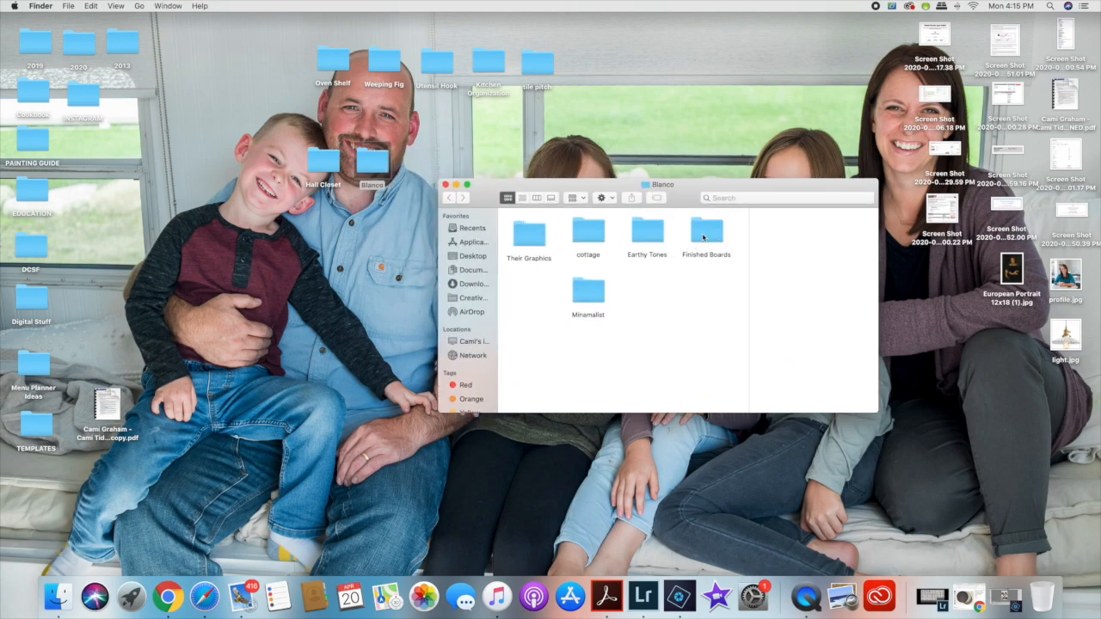
{"action": "double_click", "coordinate": [704, 238]}
{"action": "double_click", "coordinate": [529, 232]}
{"action": "left_click", "coordinate": [589, 230]}
{"action": "double_click", "coordinate": [576, 260]}
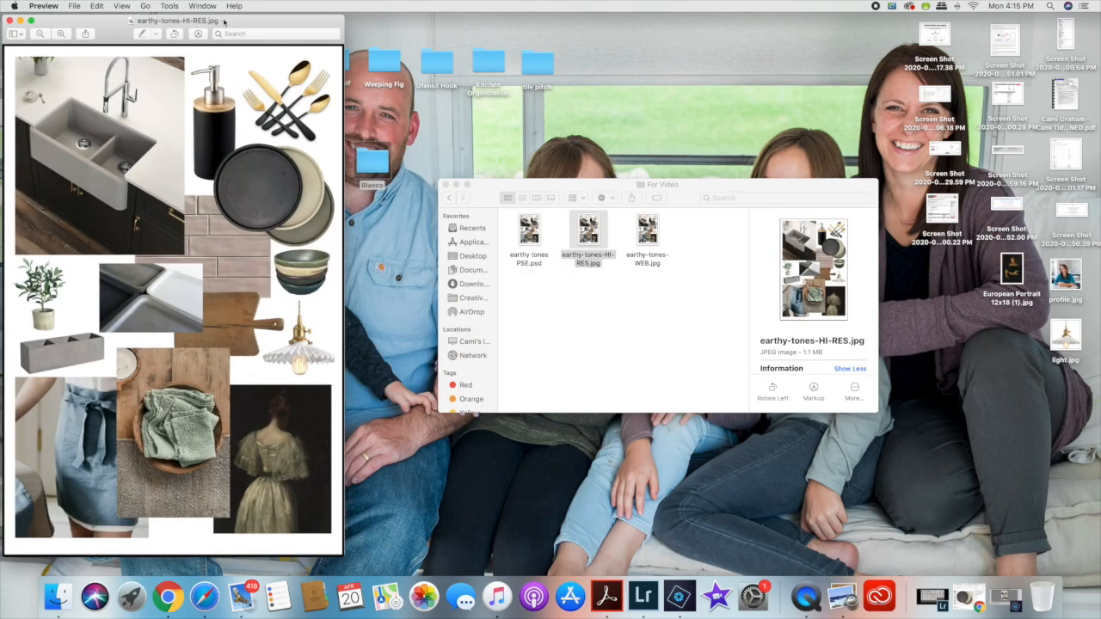
Move the image preview aside to view the exported board, and close the preview and the folder window
{"action": "left_click_drag", "start_coordinate": [224, 21], "coordinate": [298, 19]}
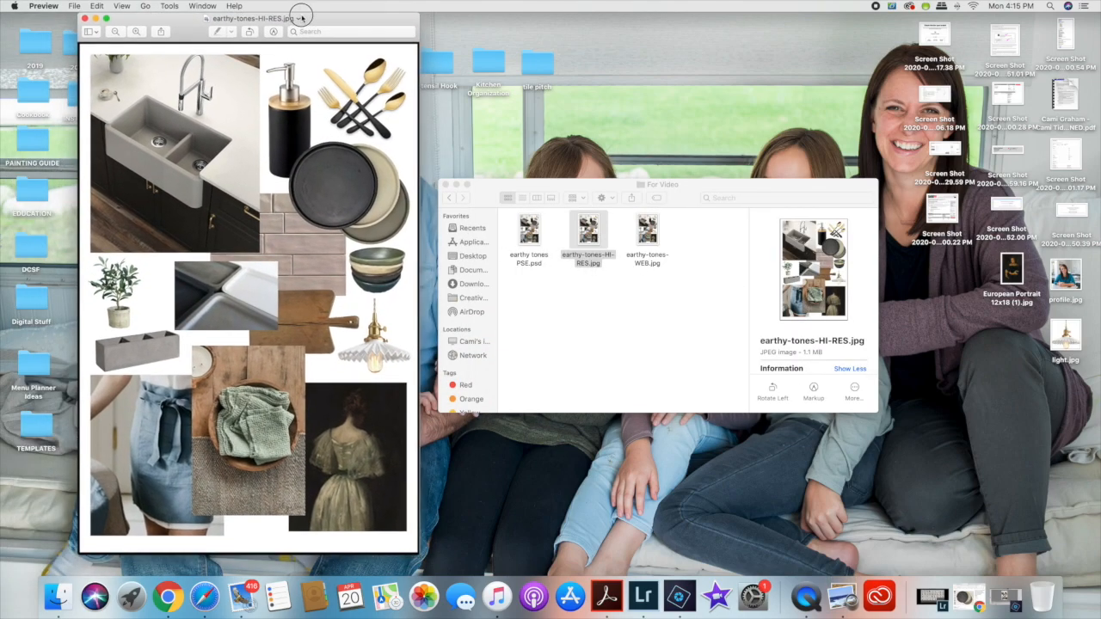
{"action": "left_click", "coordinate": [85, 18]}
{"action": "left_click", "coordinate": [444, 185]}
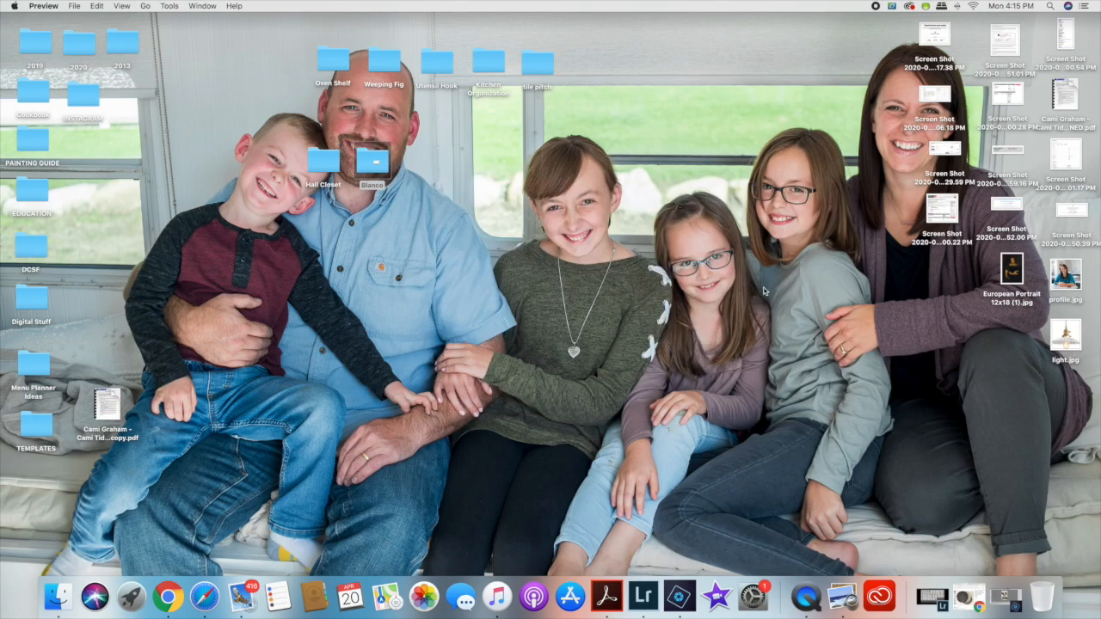